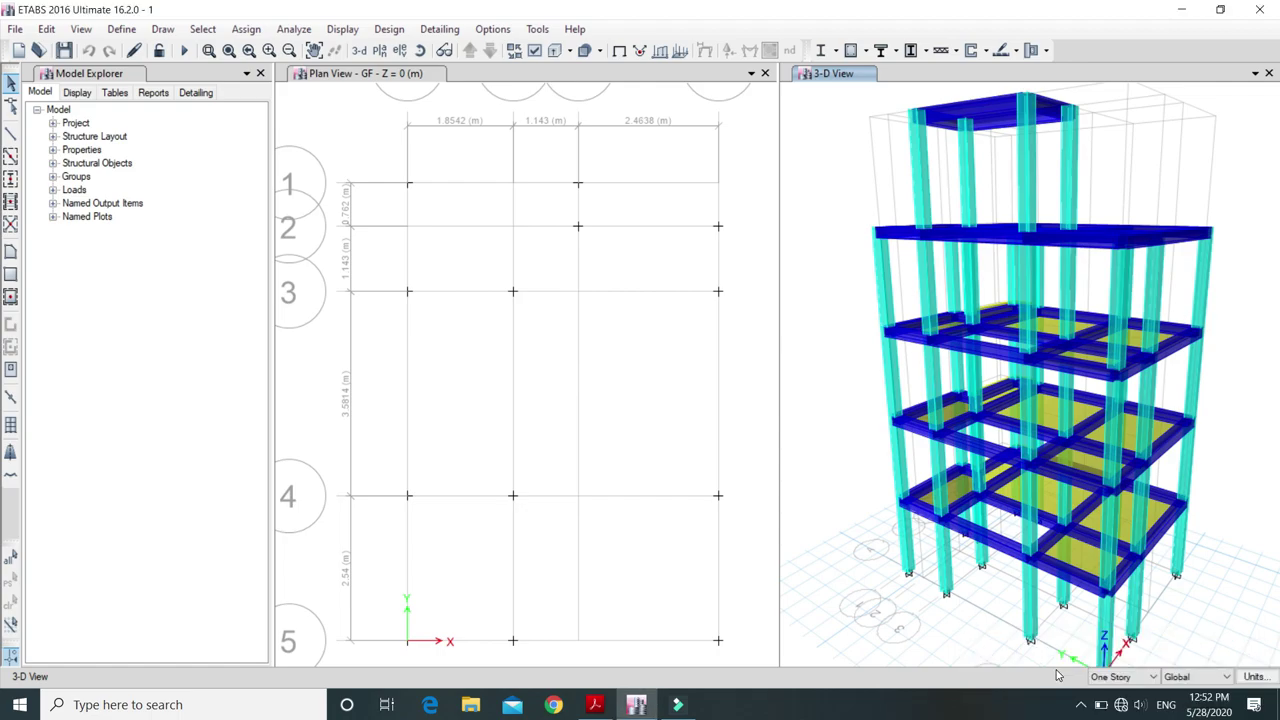
- Switch to Adobe Acrobat Reader to examine the floor plan in 4.pdf and return to the ETABS model
key(alt)
key(Escape)
key(alt)
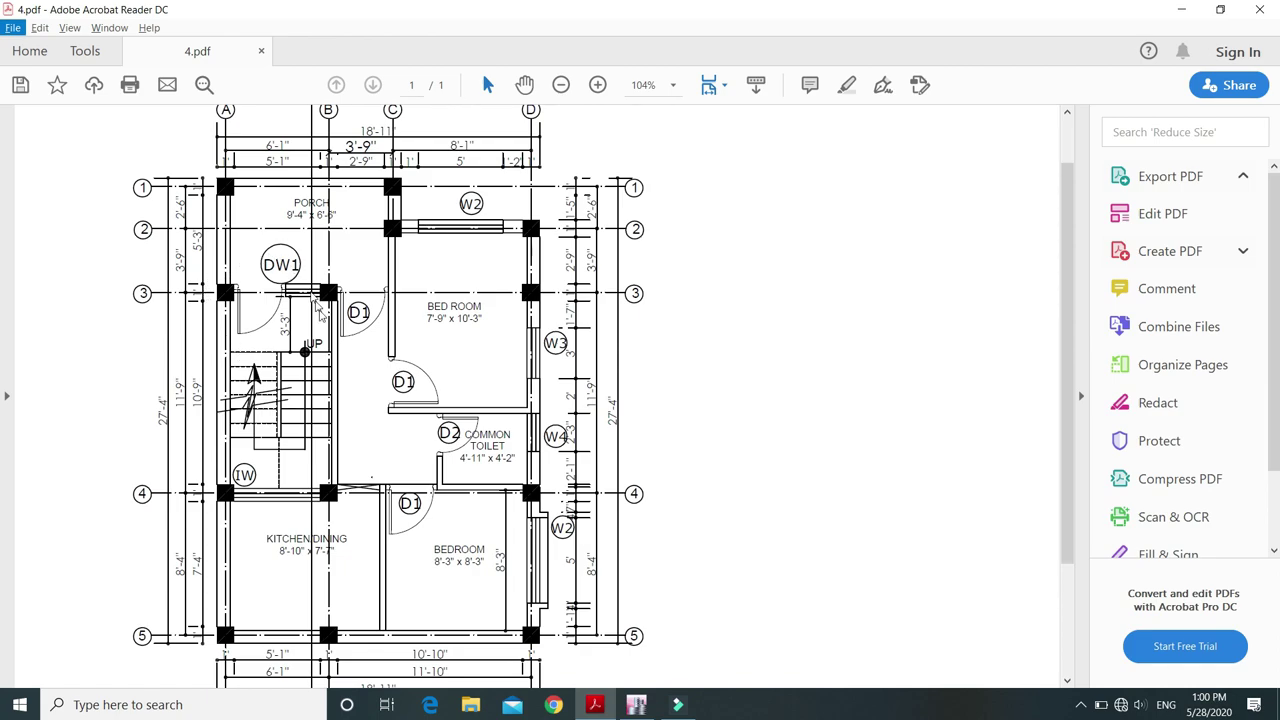
key(alt)
key(alt)
key(alt)
key(alt+Tab)
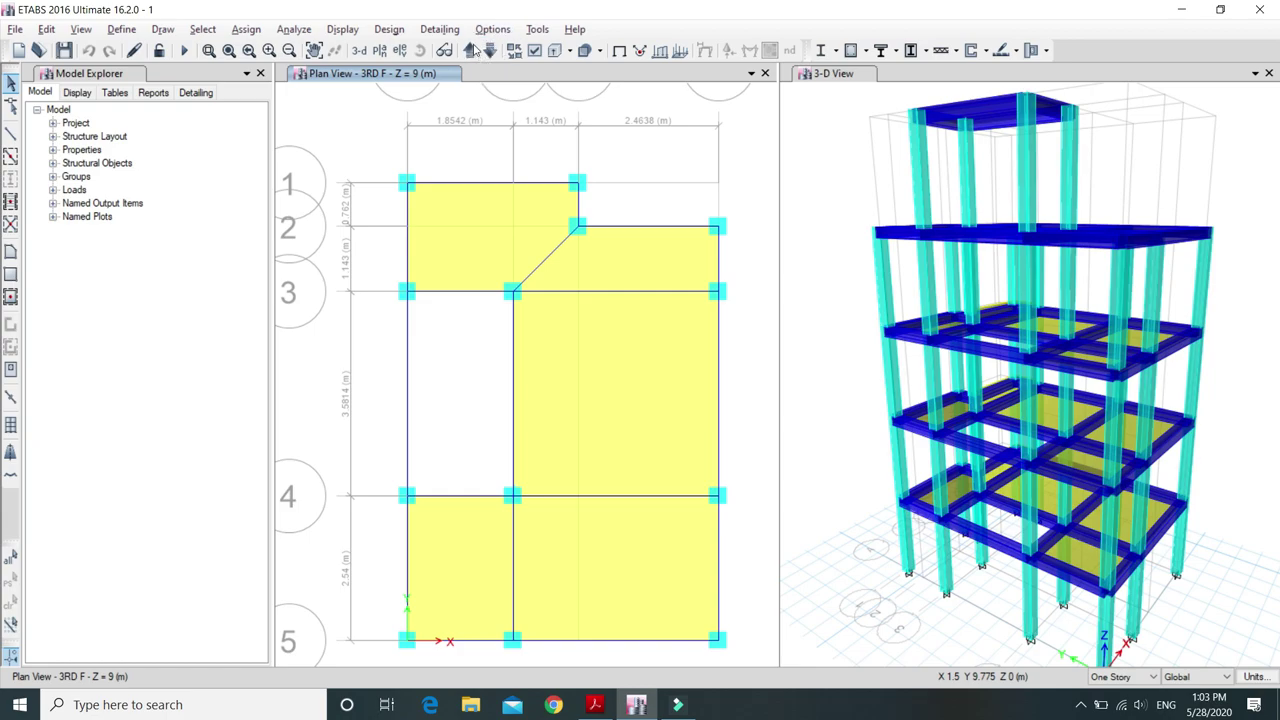
key(alt)
- Move the plan view down from the third floor to the GF level at Z = 0
click(489, 51)
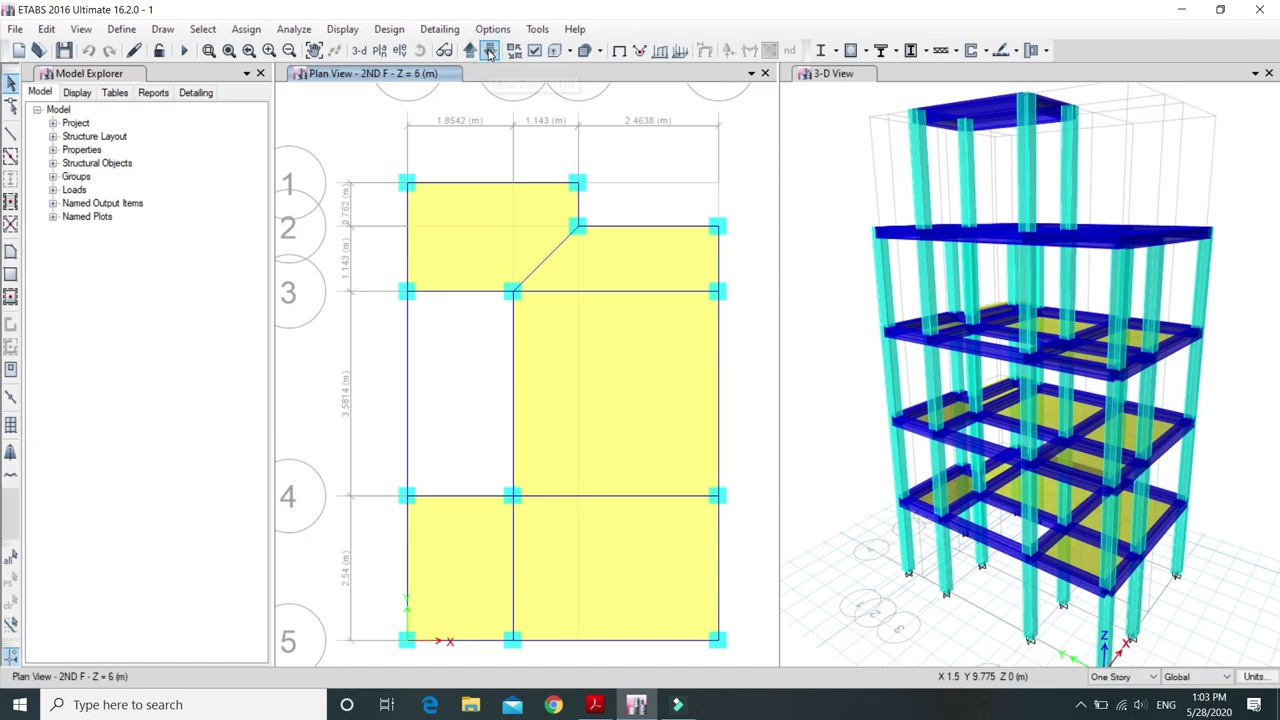
click(489, 51)
click(489, 51)
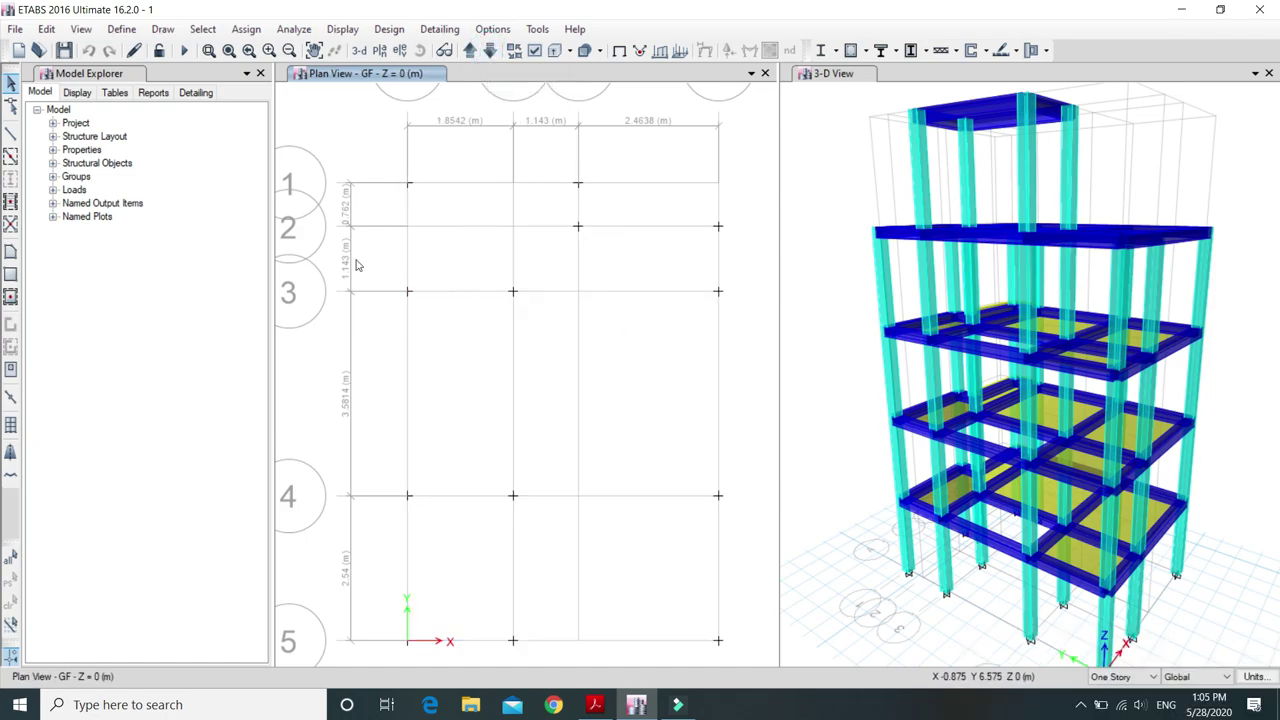
- Review the story heights, elevations and master story settings in the story data, and close it without changes
click(46, 30)
click(45, 30)
click(44, 30)
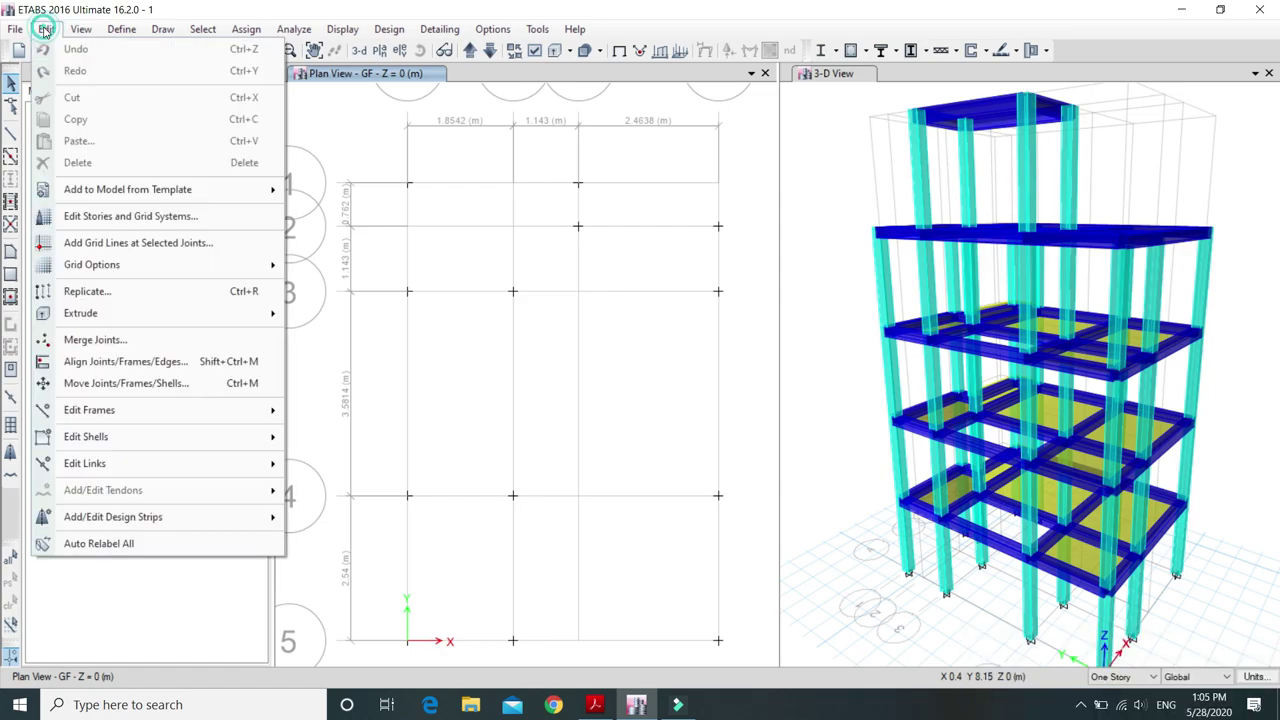
click(137, 218)
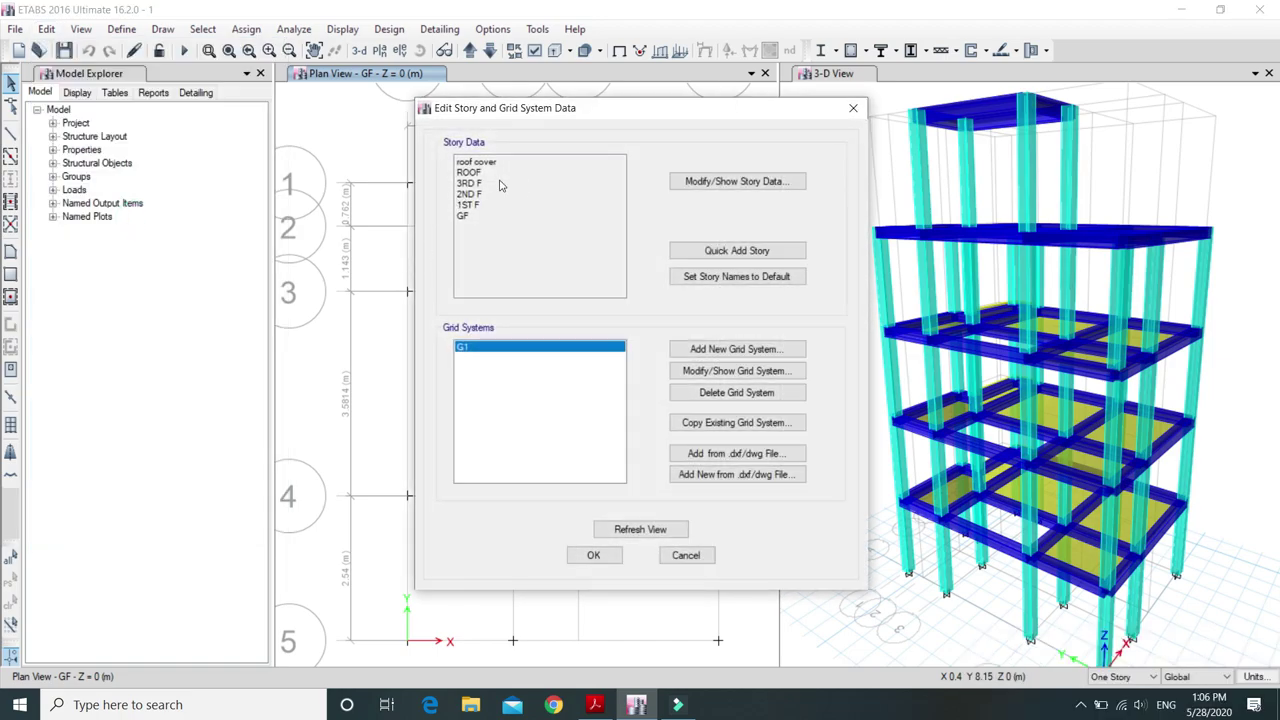
click(743, 183)
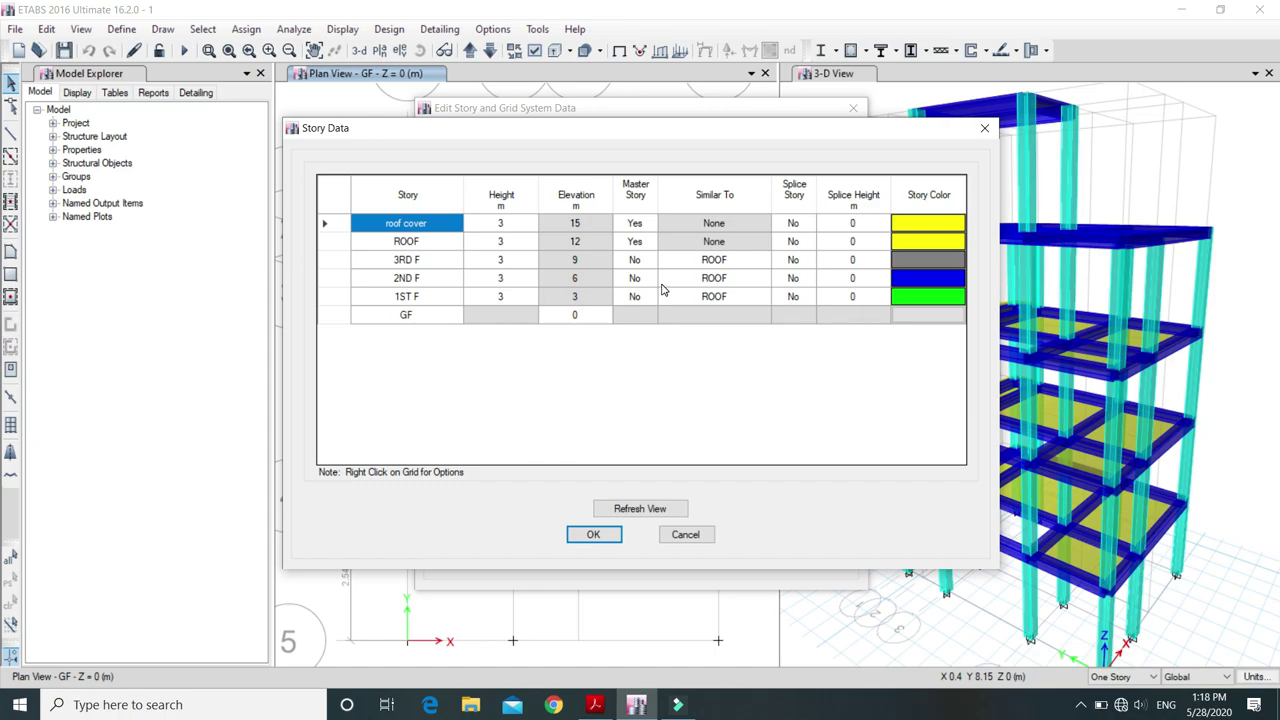
click(685, 535)
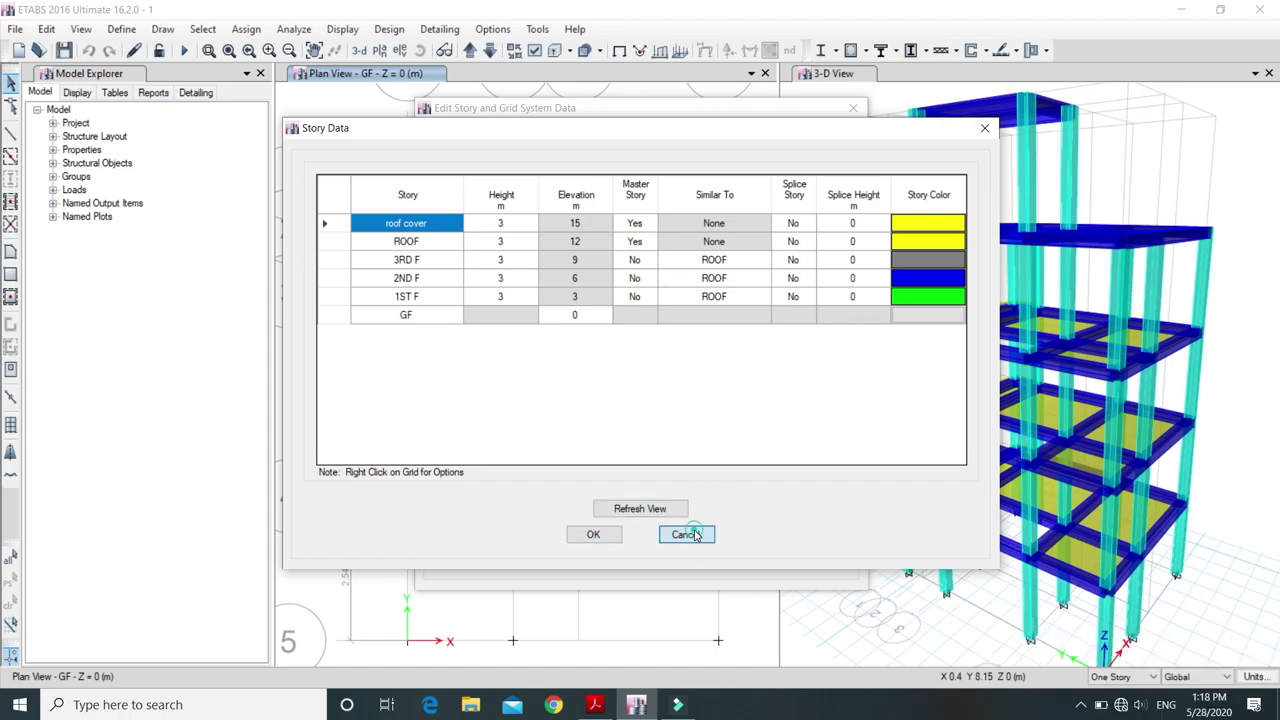
click(690, 556)
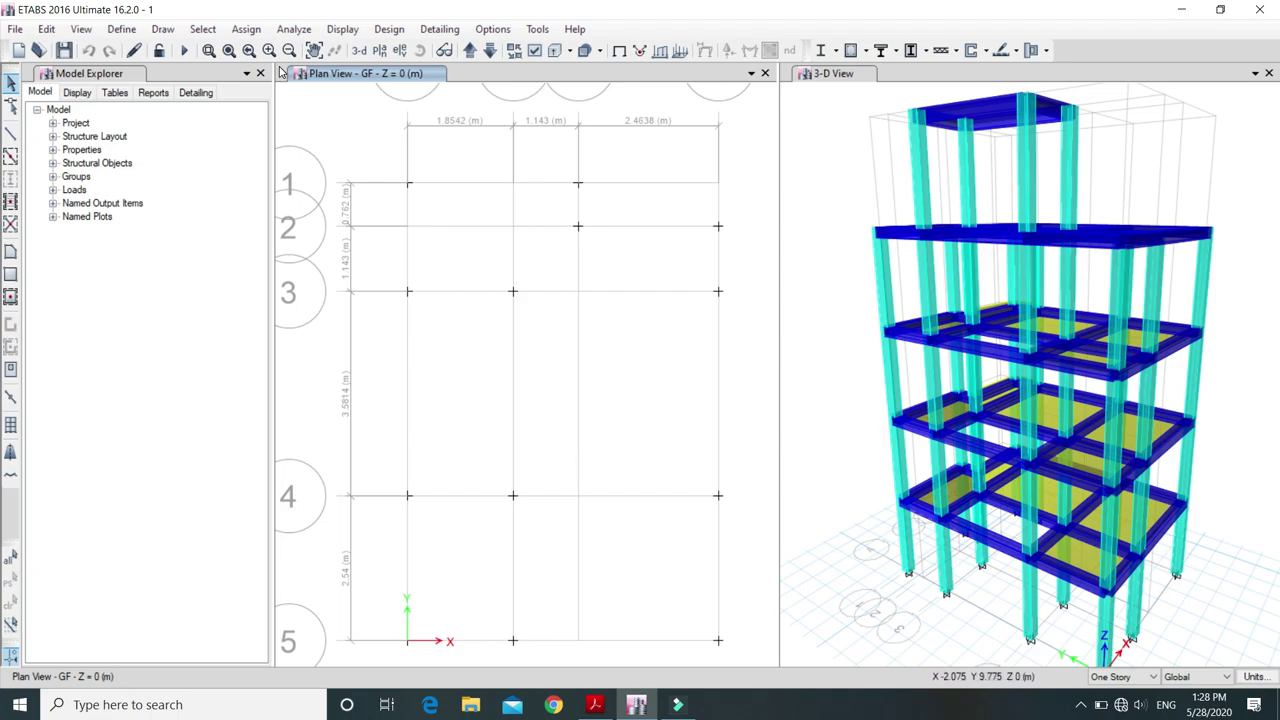
- Assign fixed restraints, with all translations and rotations restrained, to all the column base joints on the GF plan
drag(345, 120, 762, 658)
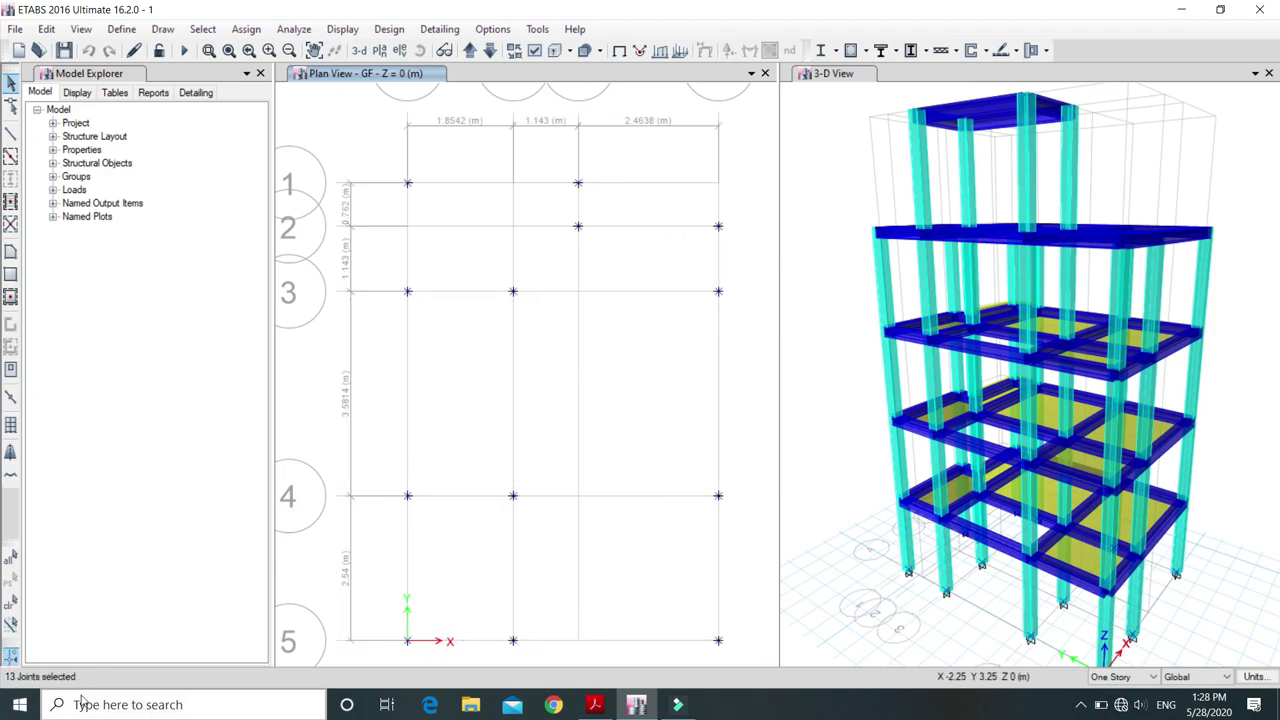
click(246, 30)
mouse_move(266, 48)
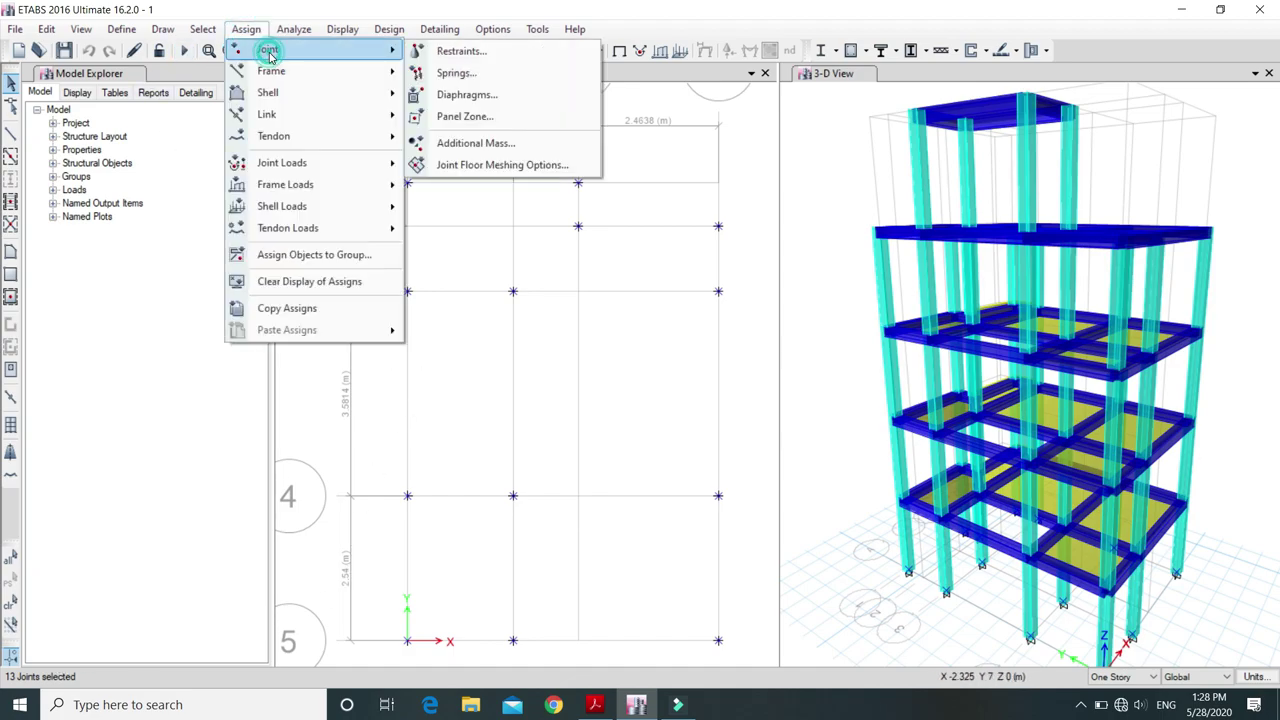
click(480, 53)
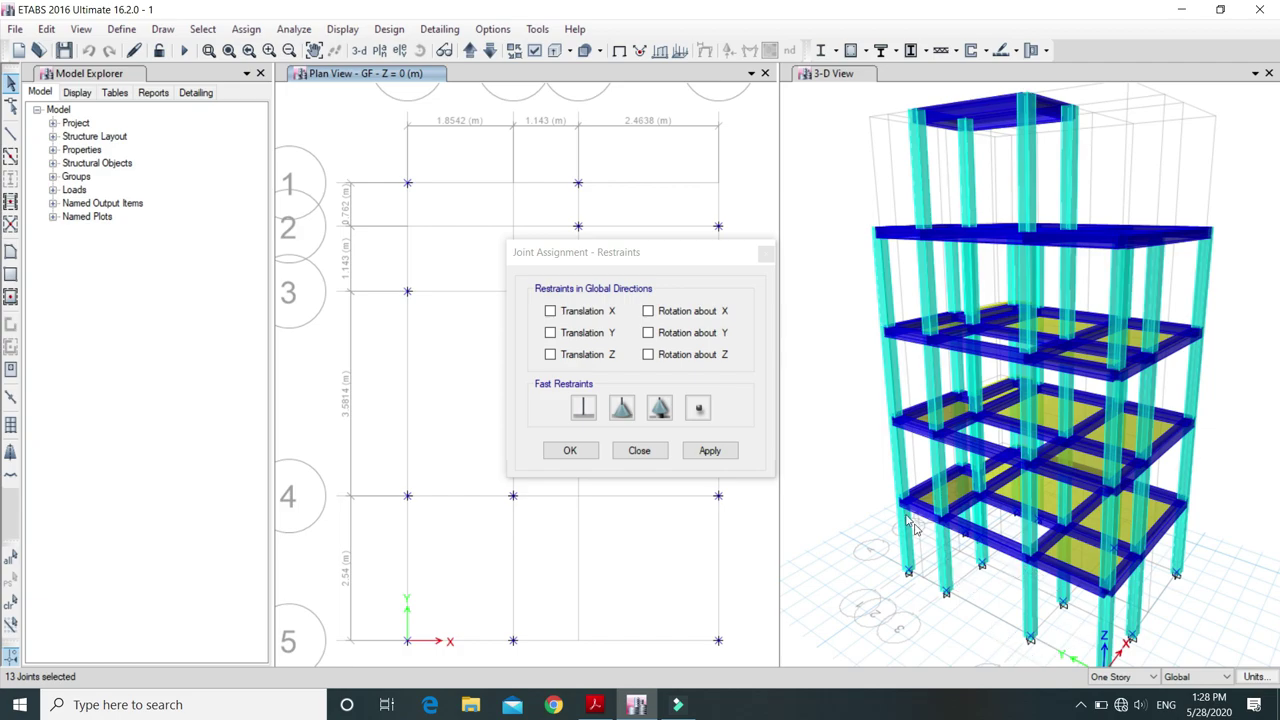
click(583, 408)
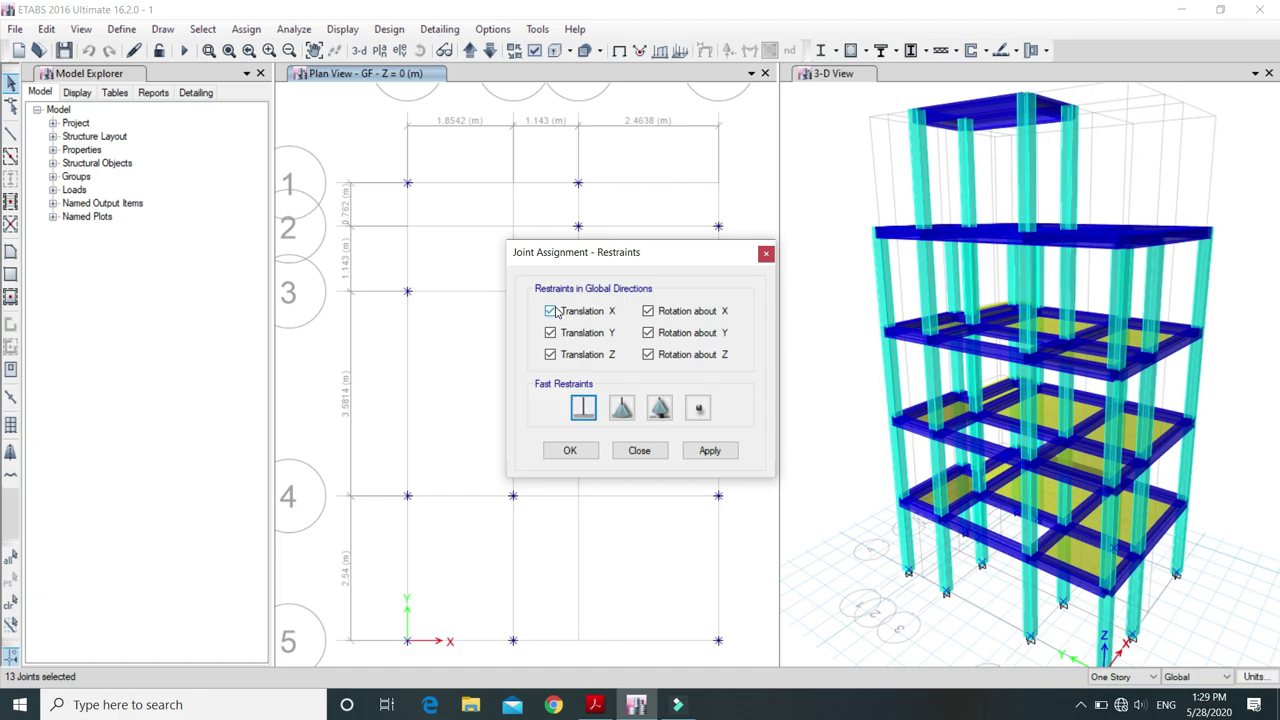
click(700, 450)
click(578, 451)
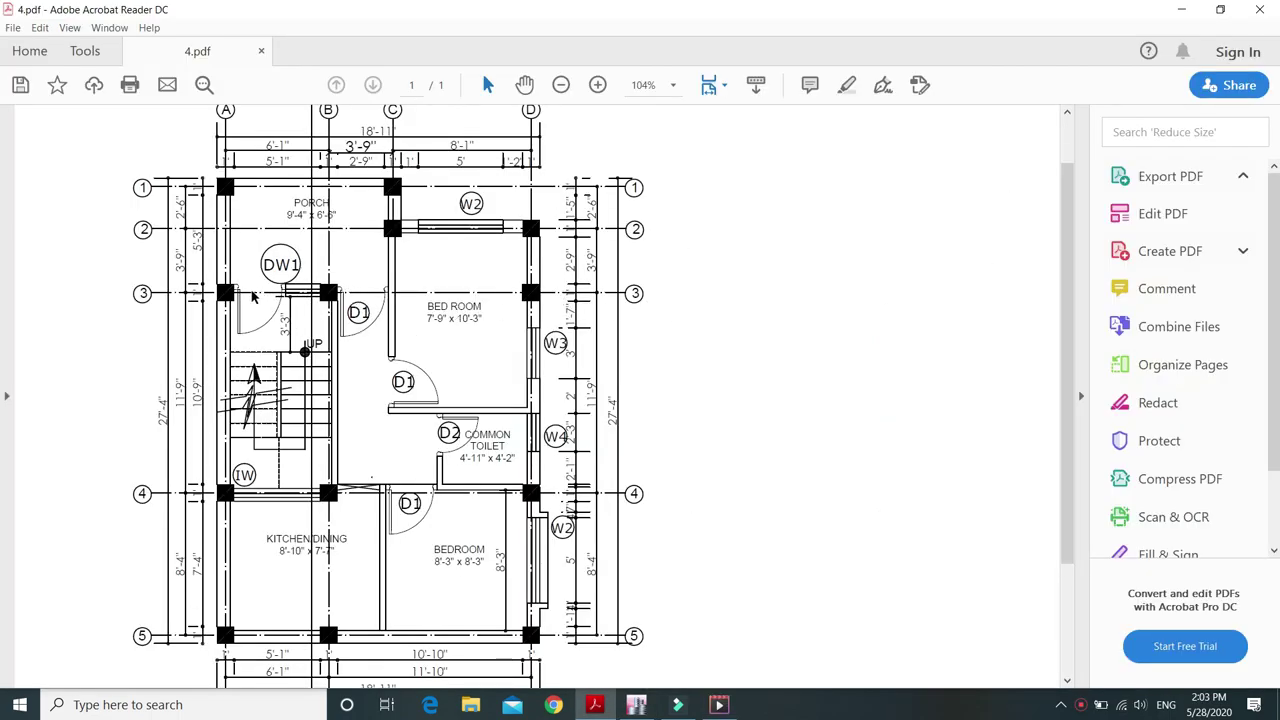
- Check the stair area between grids 3 and 4 on the 4.pdf floor plan and return to ETABS
key(alt)
key(Escape)
key(alt)
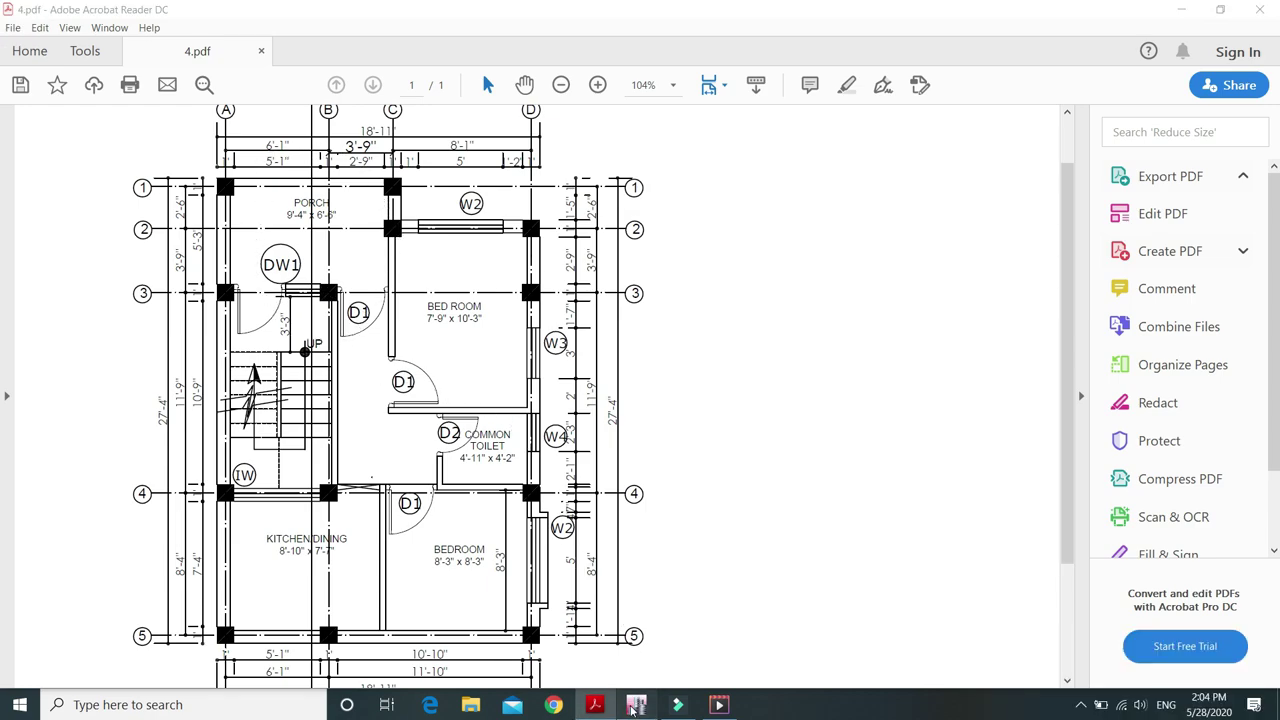
click(636, 700)
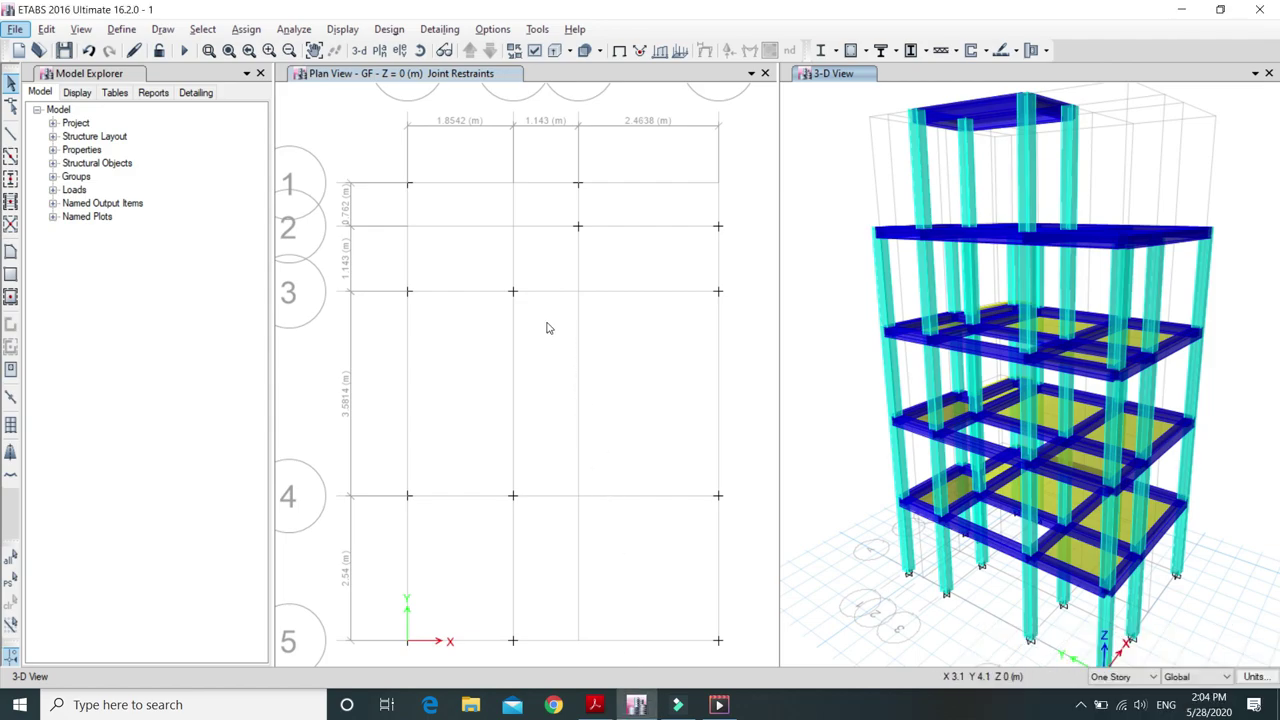
click(1151, 677)
click(1151, 680)
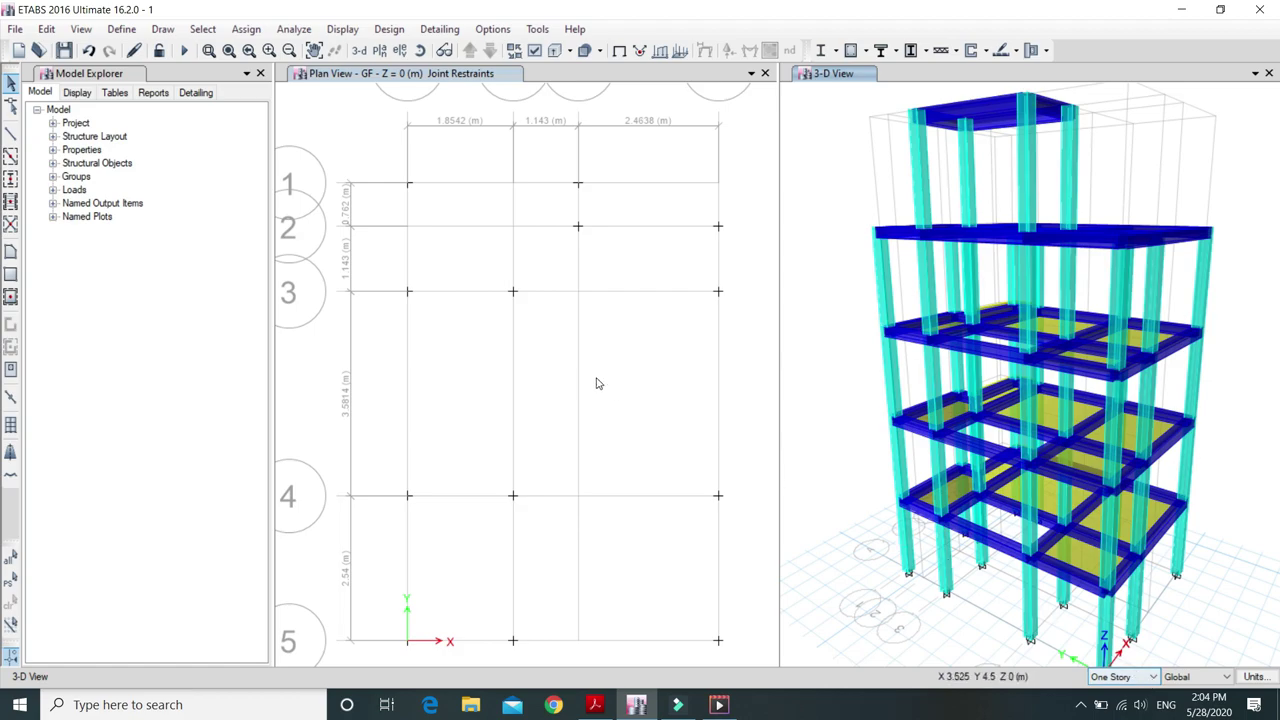
key(alt)
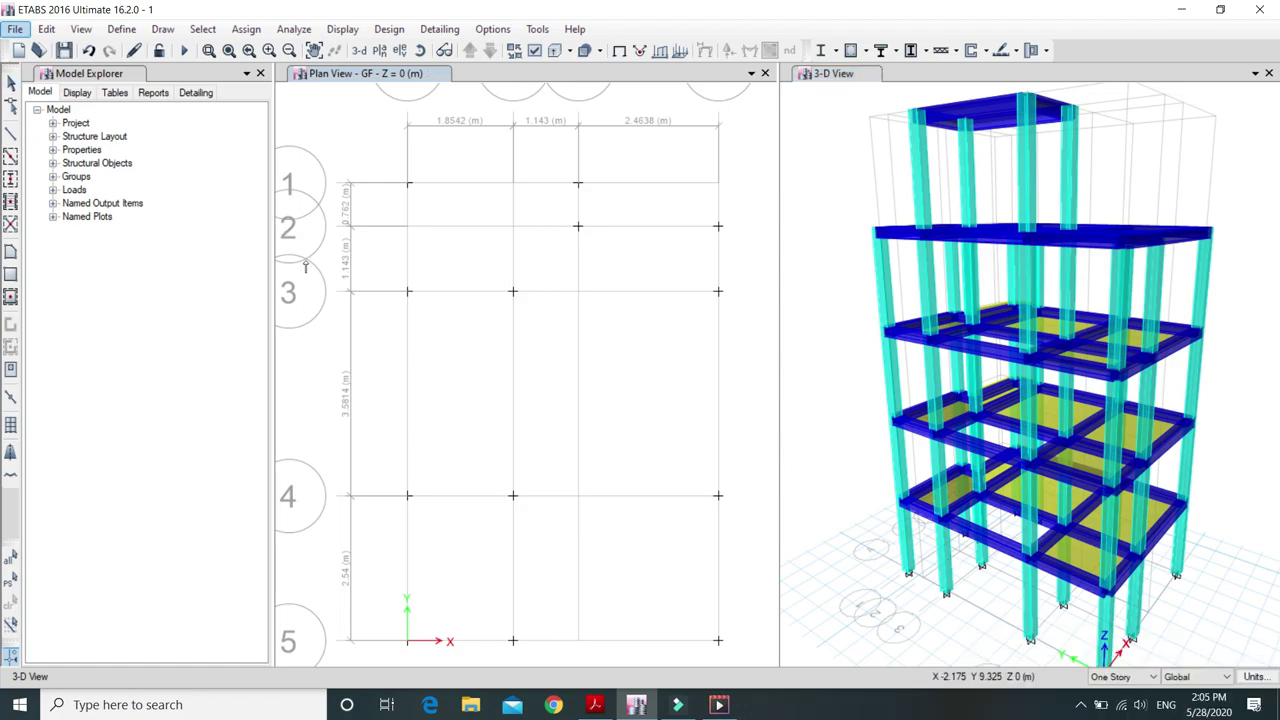
- Draw a grid line from grid point A3 to B3 with a plan normal offset of -1000 mm
click(168, 31)
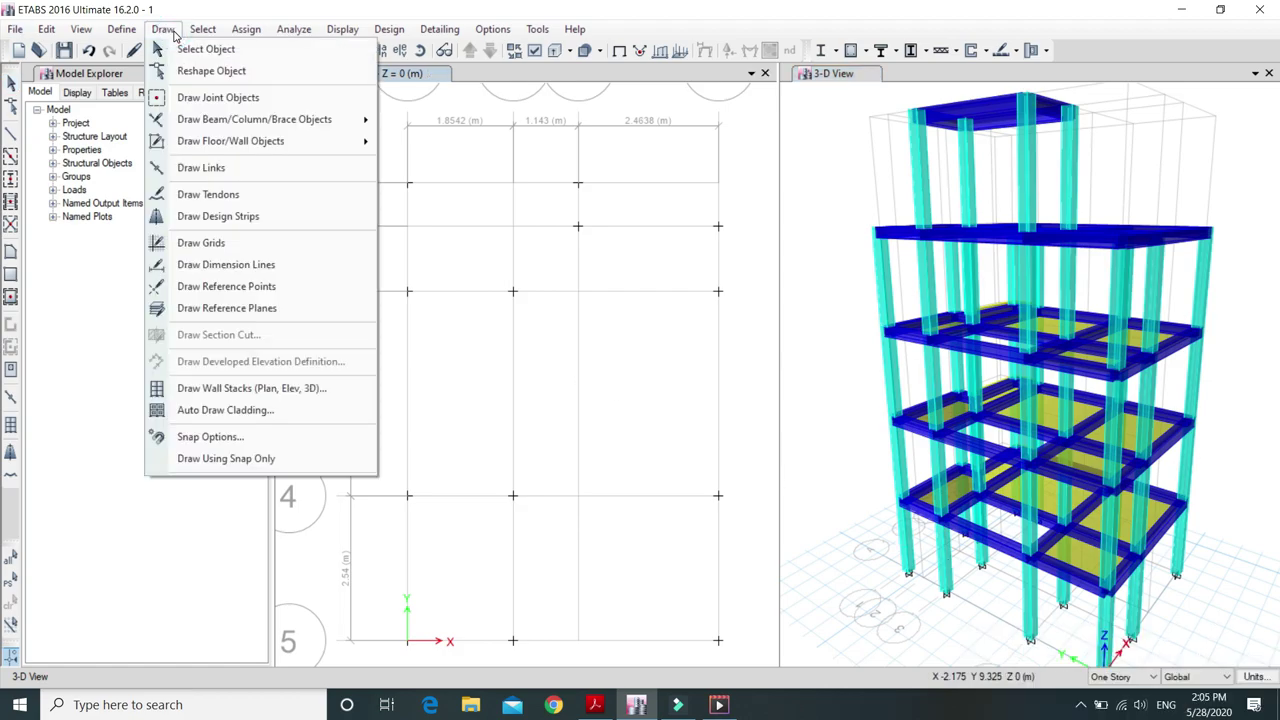
click(243, 248)
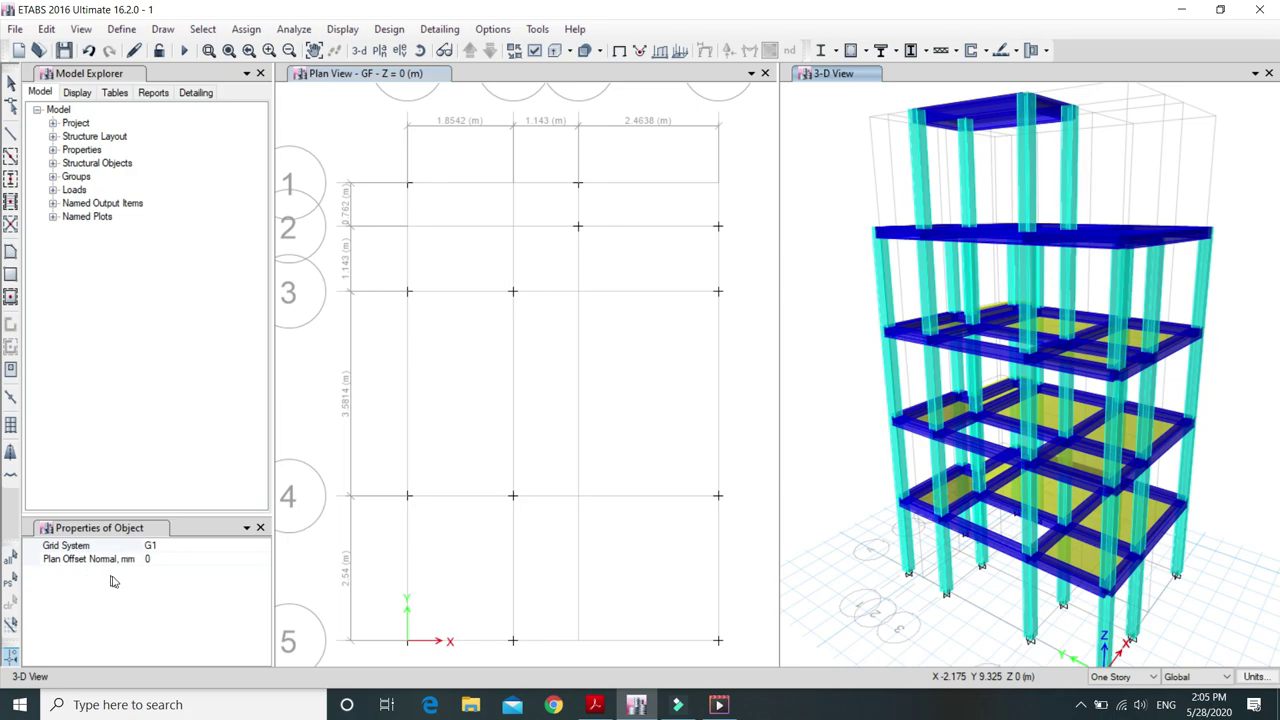
click(164, 556)
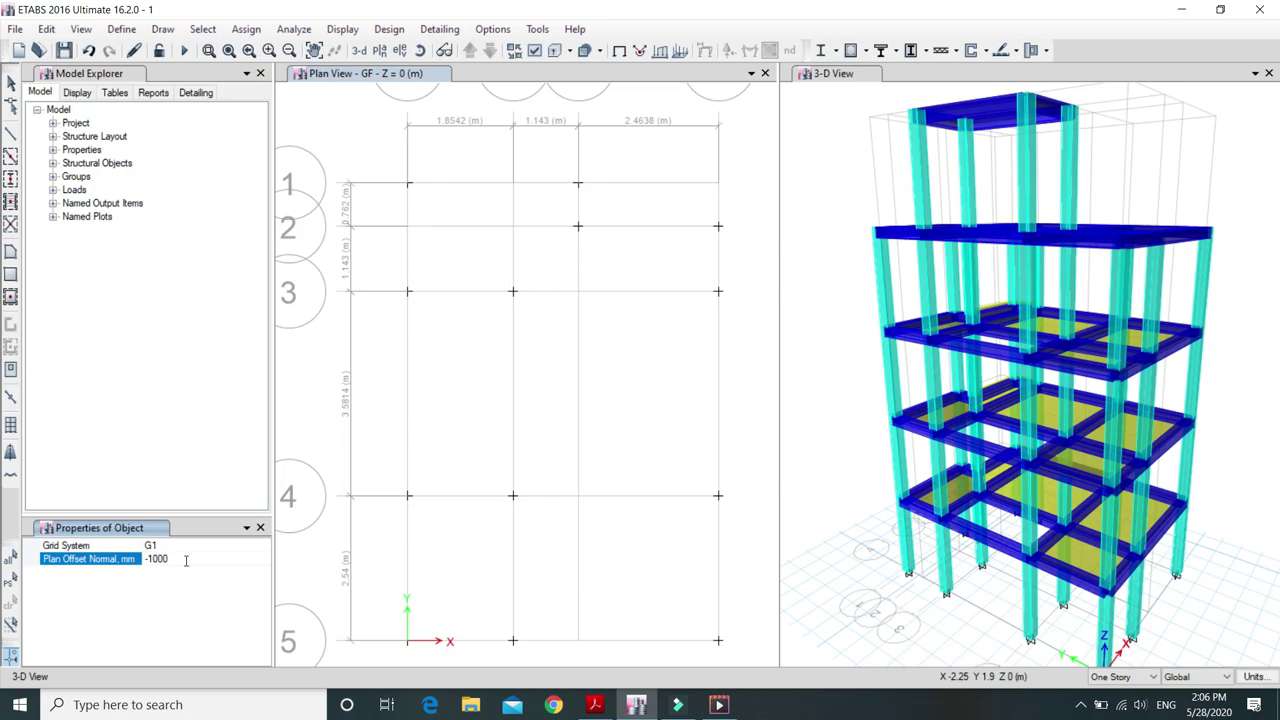
click(408, 293)
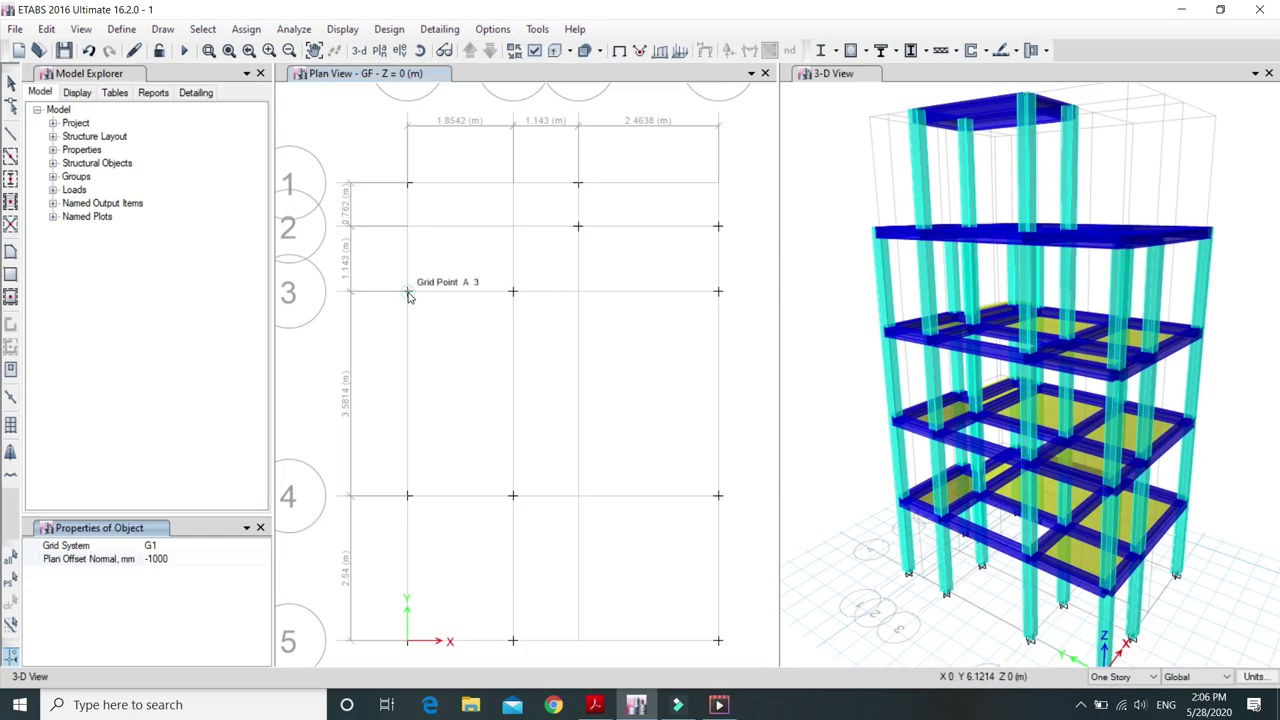
click(511, 293)
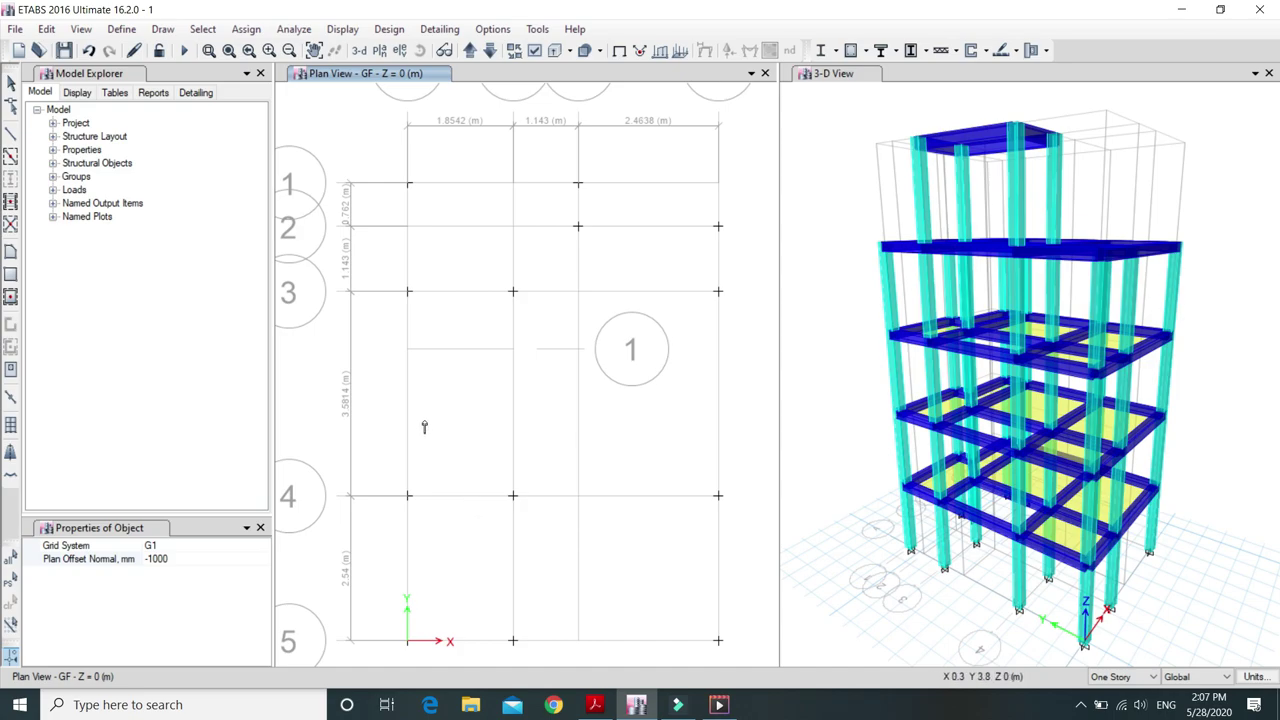
- Draw a second grid line from grid point A4 to B4 with a plan normal offset of 1000 mm
click(155, 560)
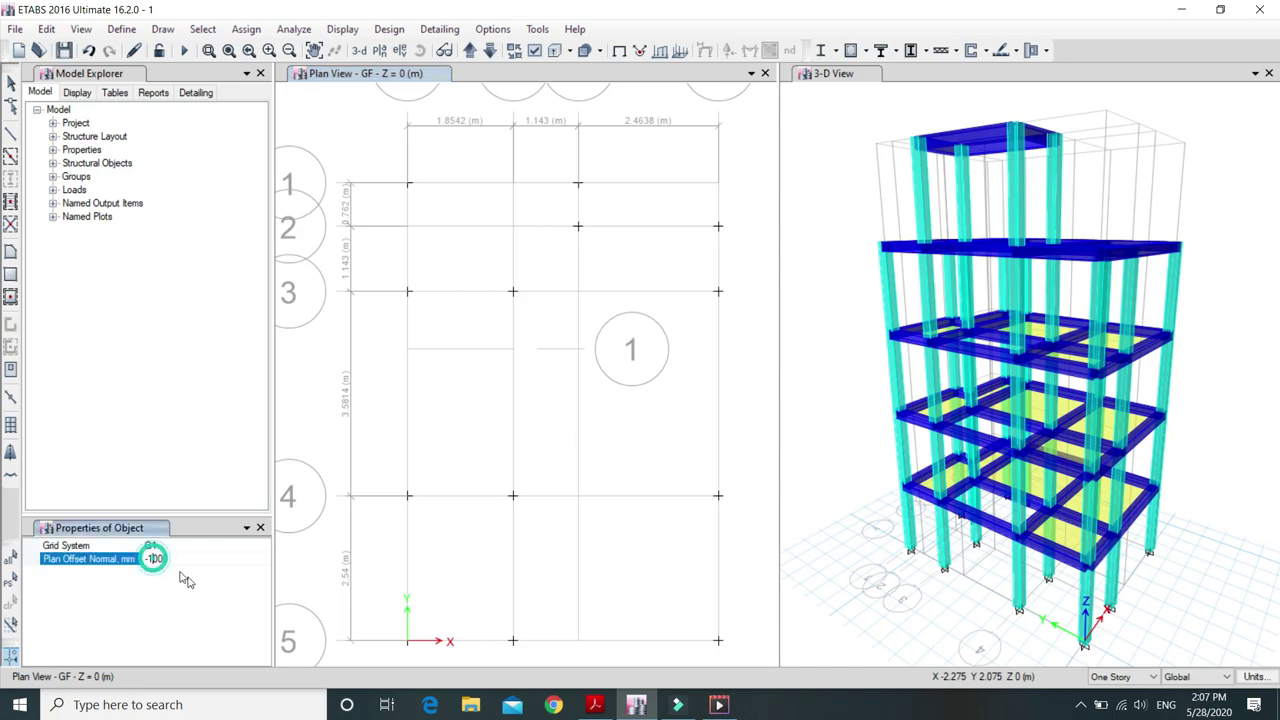
key(Delete)
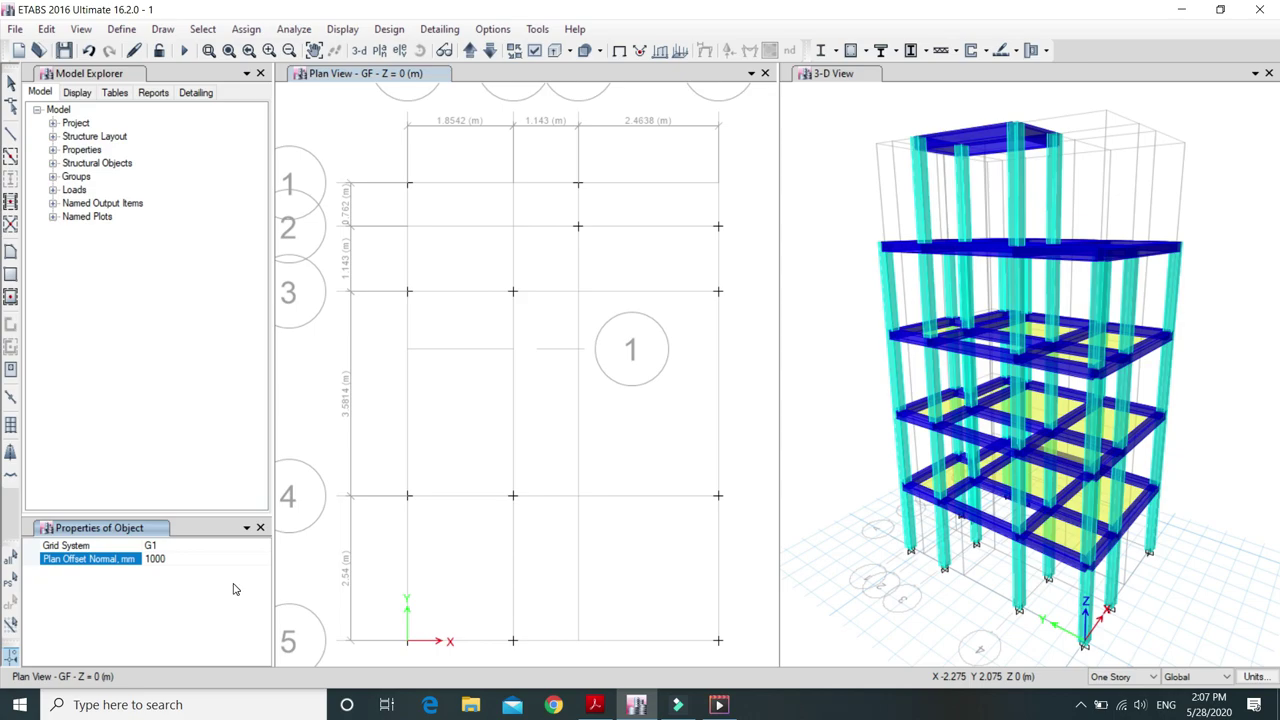
click(409, 497)
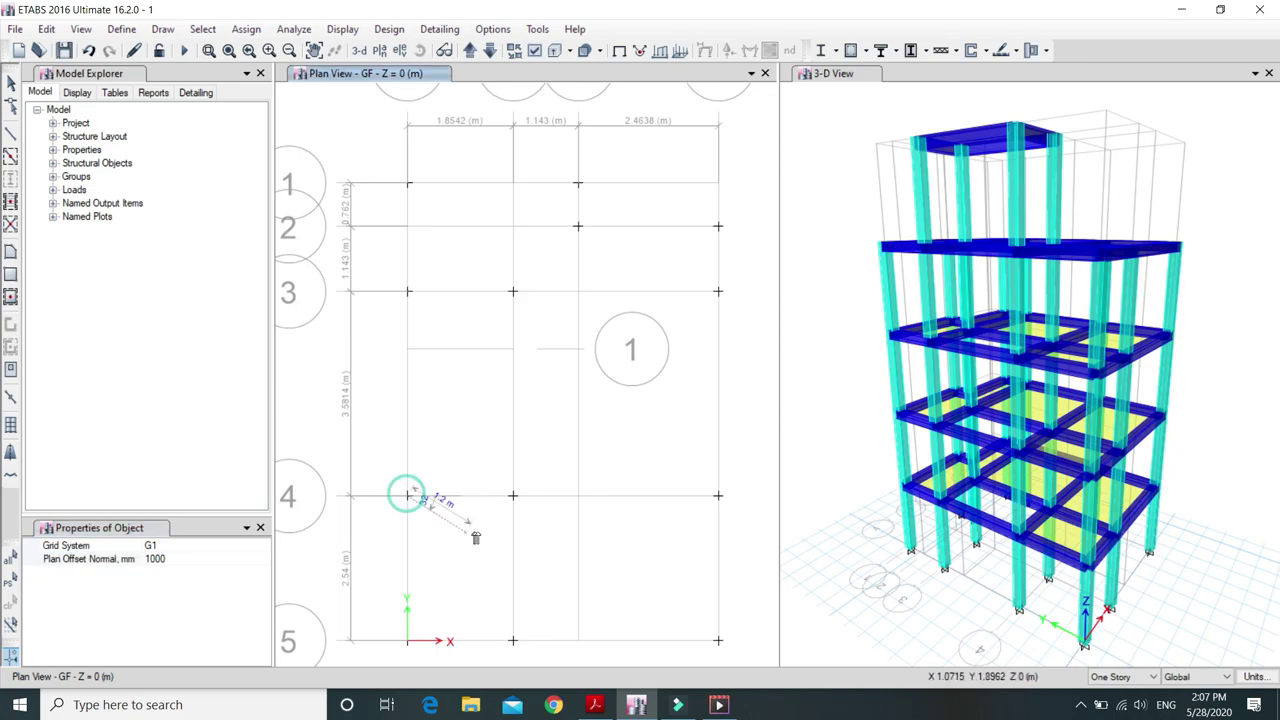
click(513, 497)
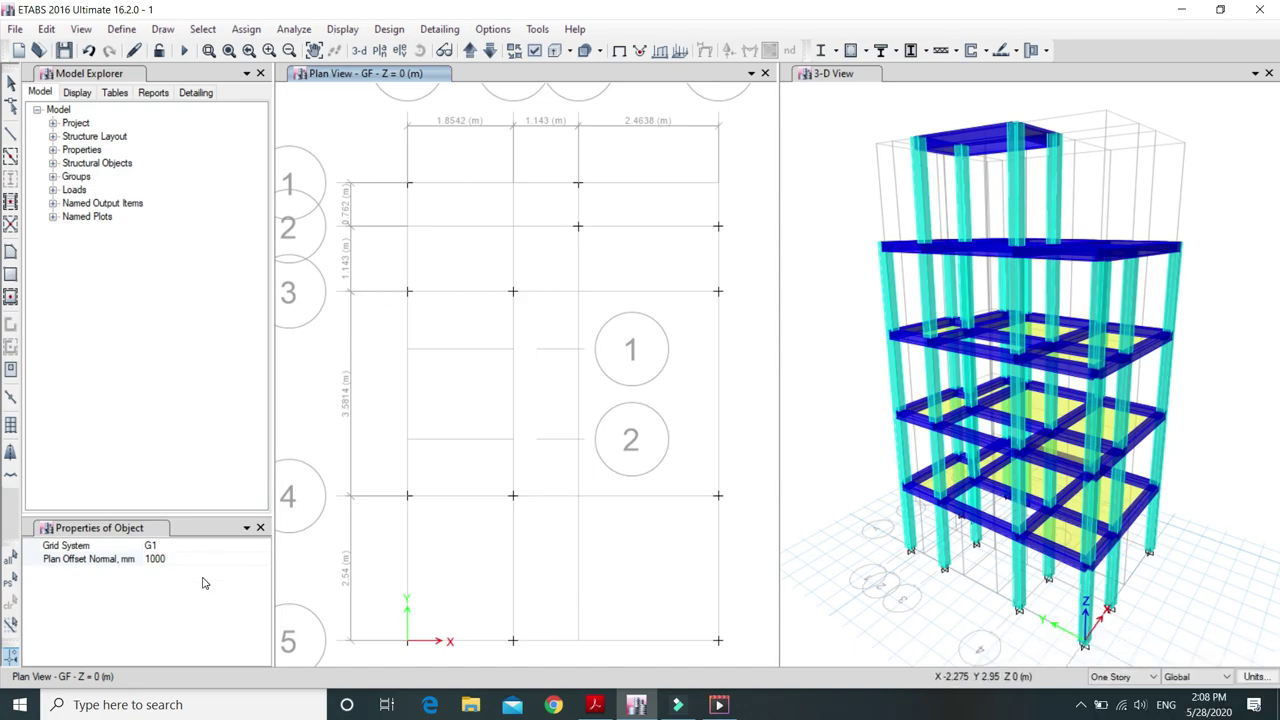
- Draw a lengthwise grid line from grid point A3 to A4 with a plan normal offset of 927 mm
click(168, 560)
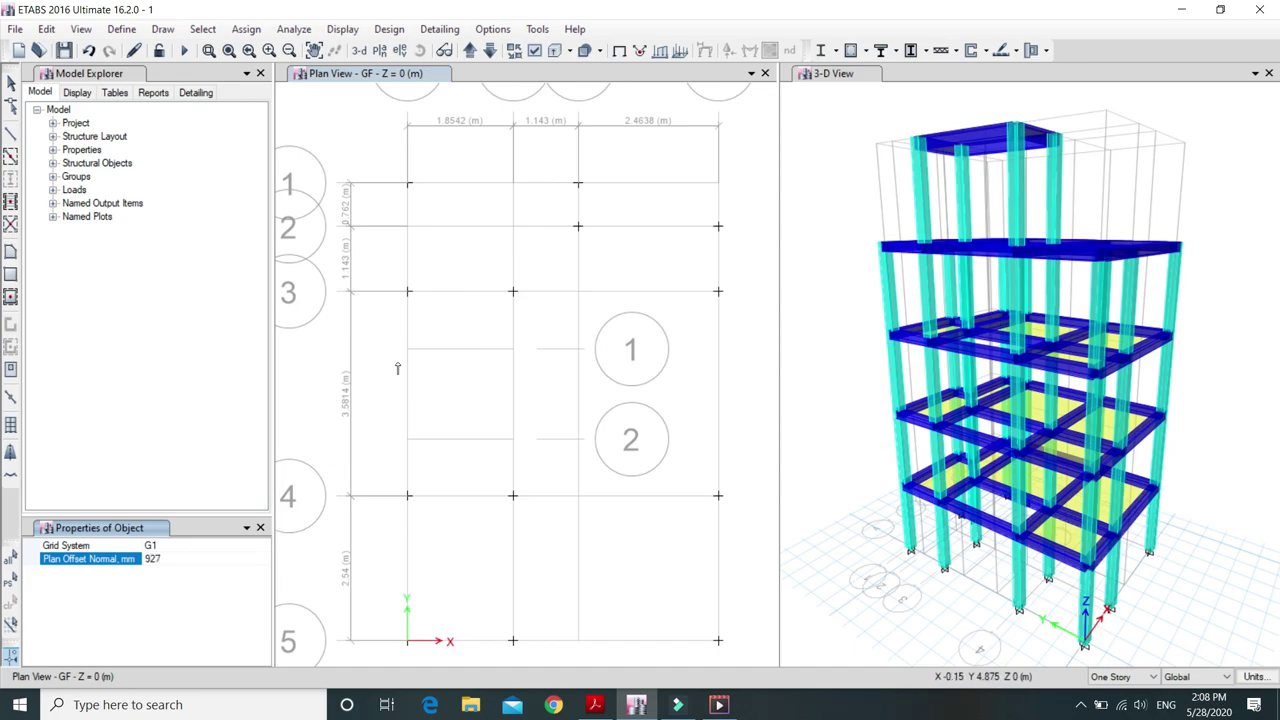
click(406, 293)
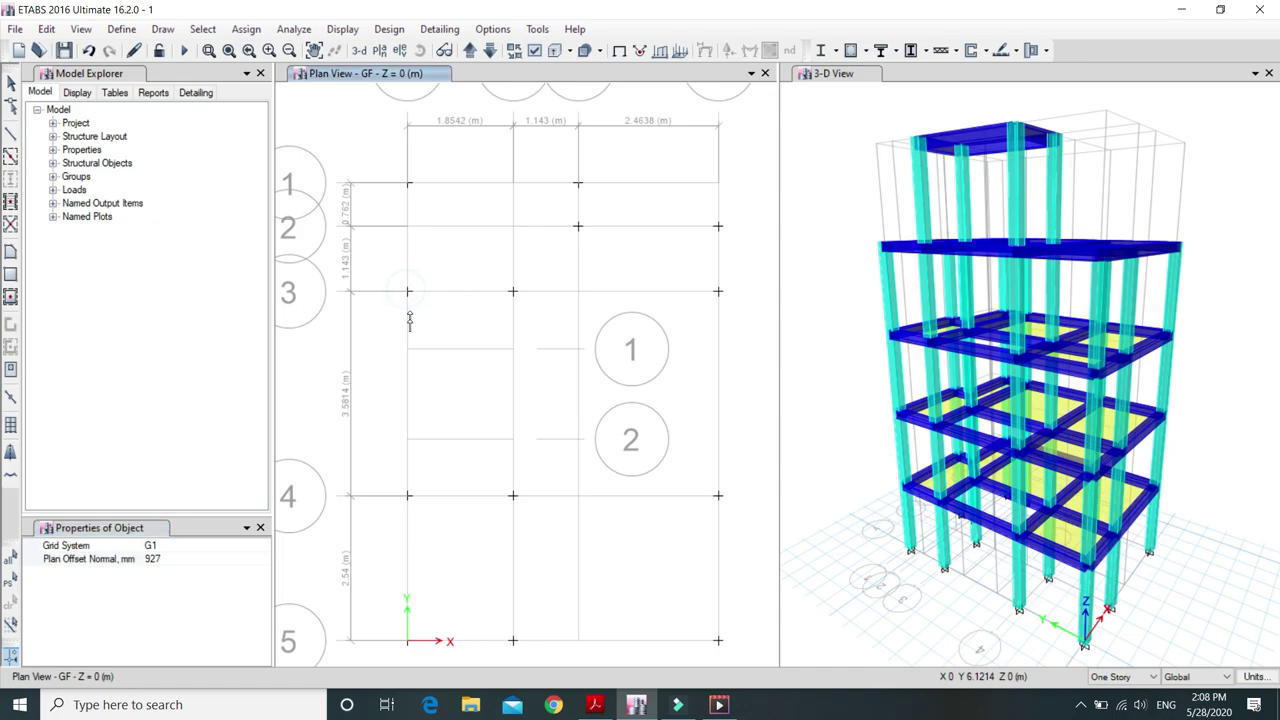
double_click(406, 496)
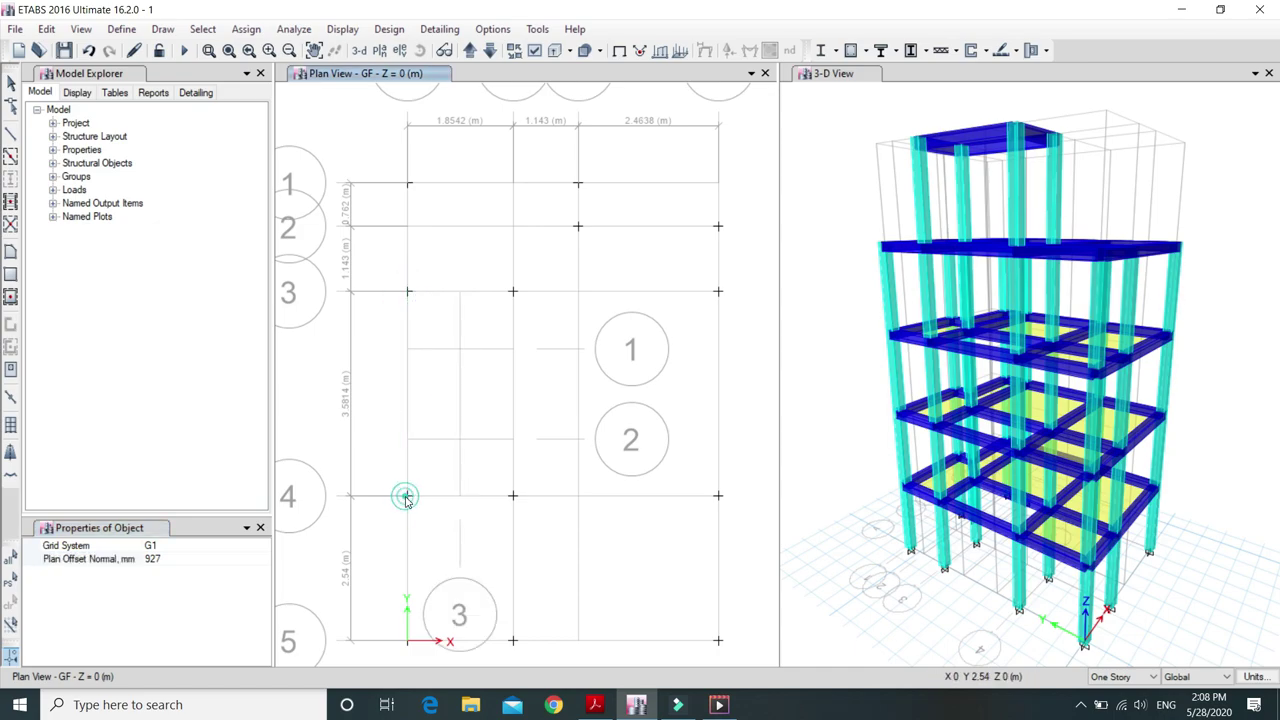
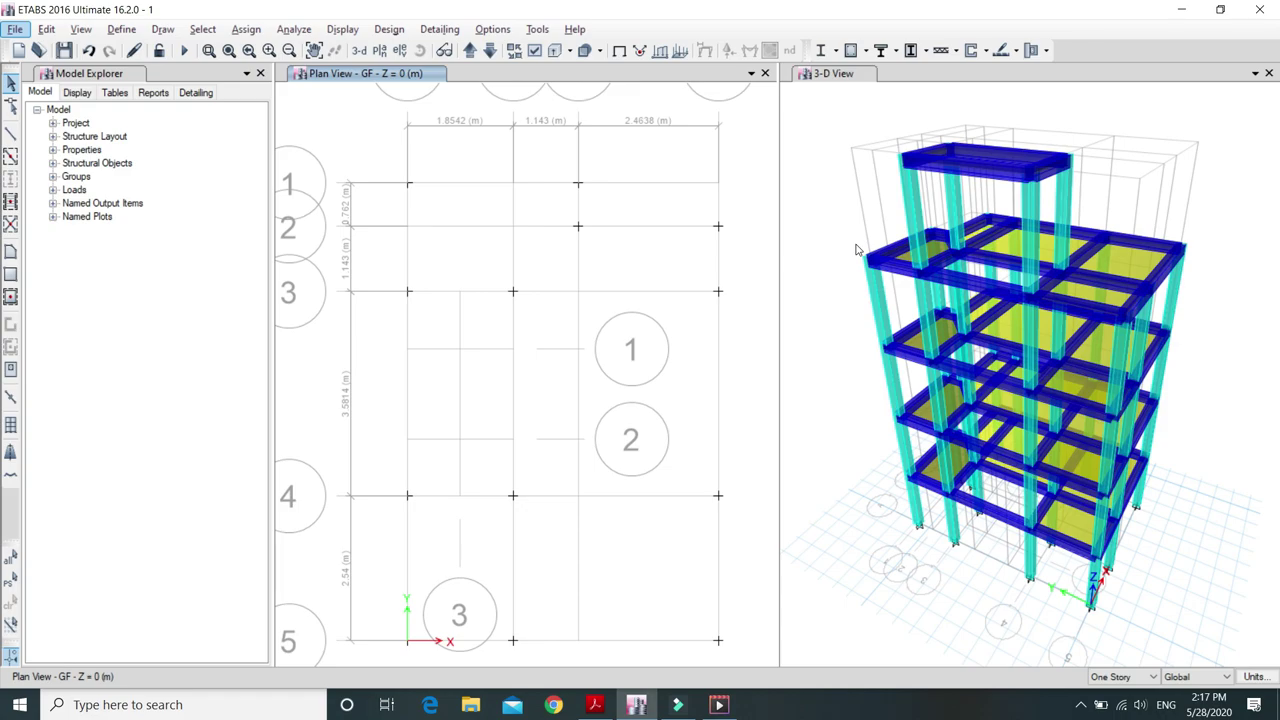
- Select the whole building in the 3-D view and hide the selected objects
click(822, 126)
drag(816, 96, 1252, 628)
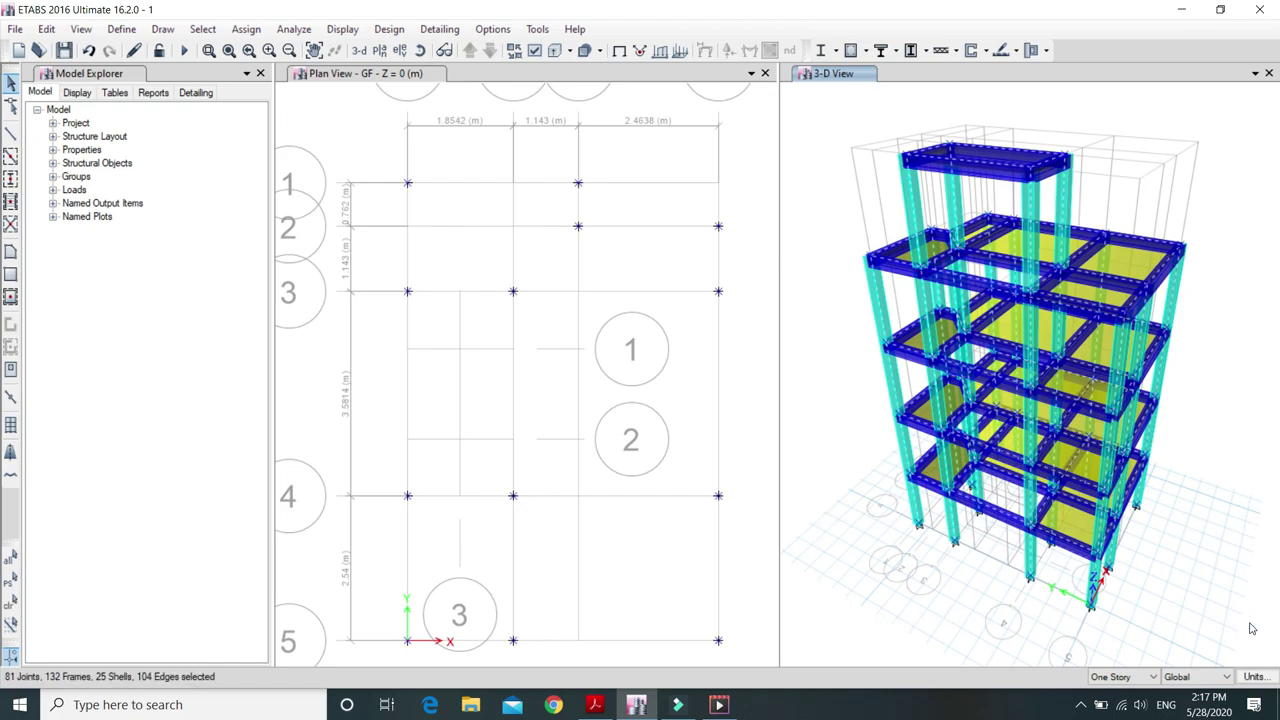
right_click(798, 131)
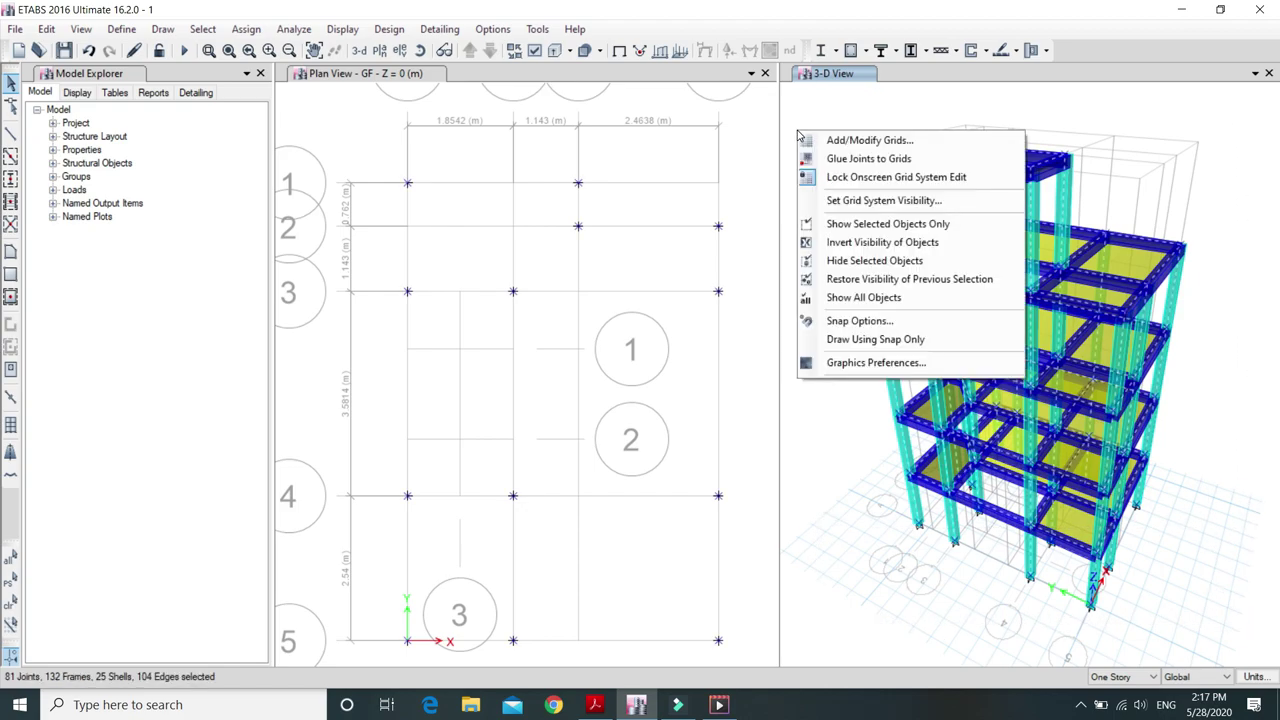
click(864, 260)
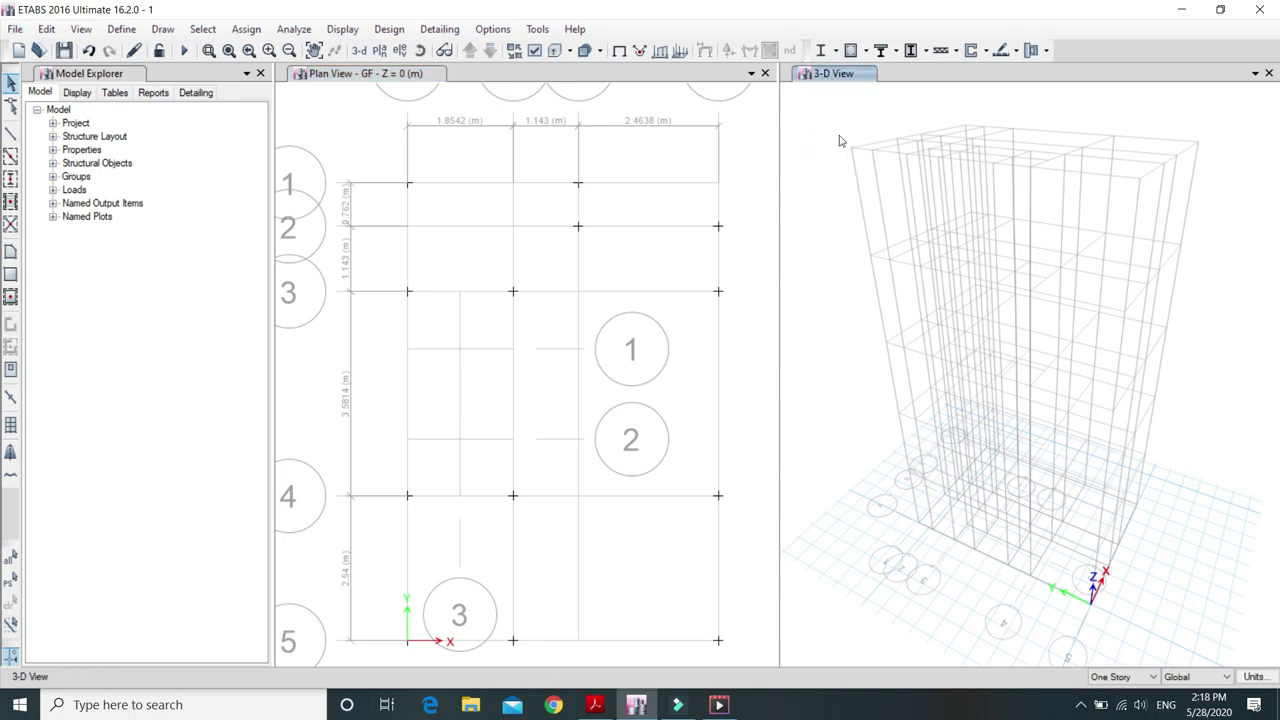
- Show all objects in the 3-D view, and select and hide the whole building once more
right_click(813, 160)
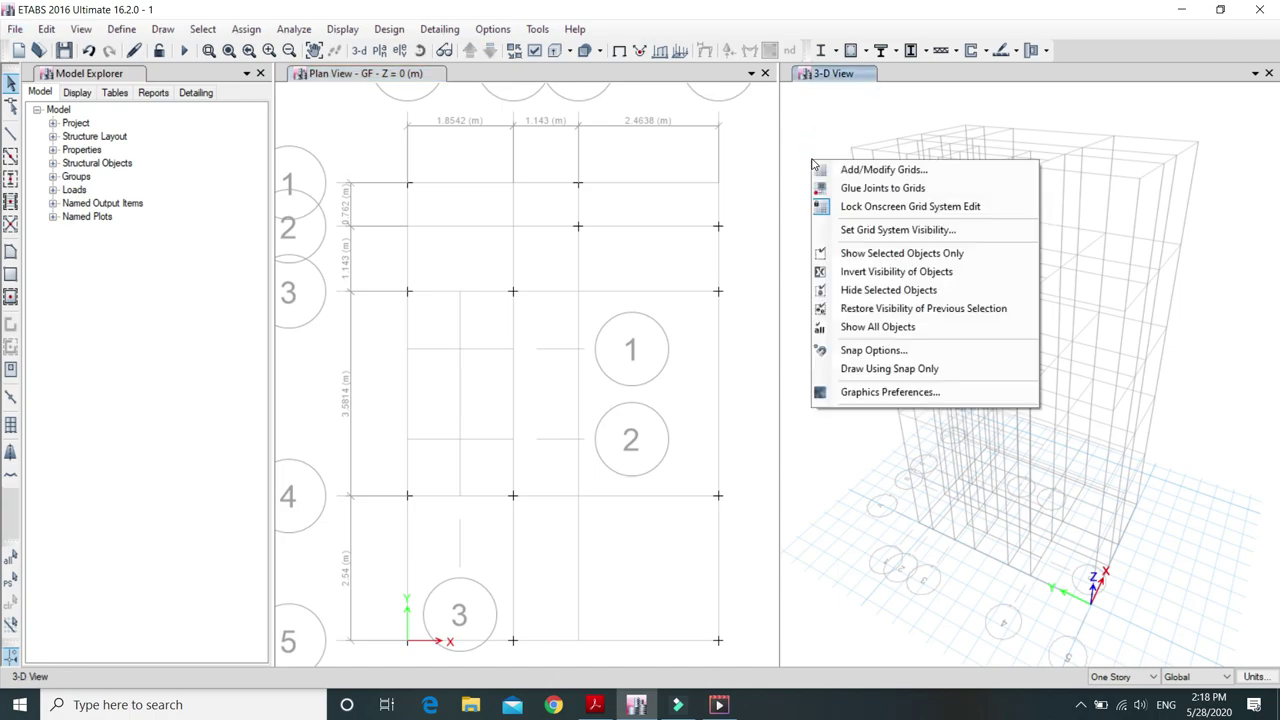
click(878, 328)
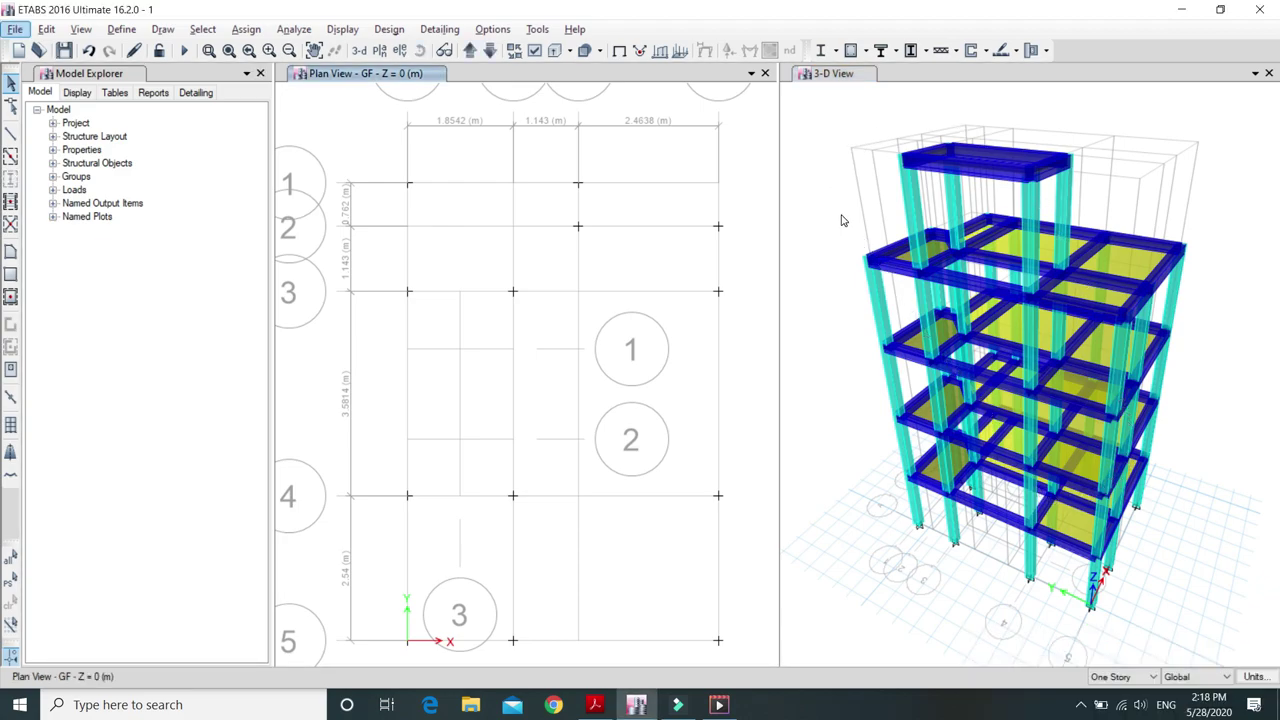
click(810, 163)
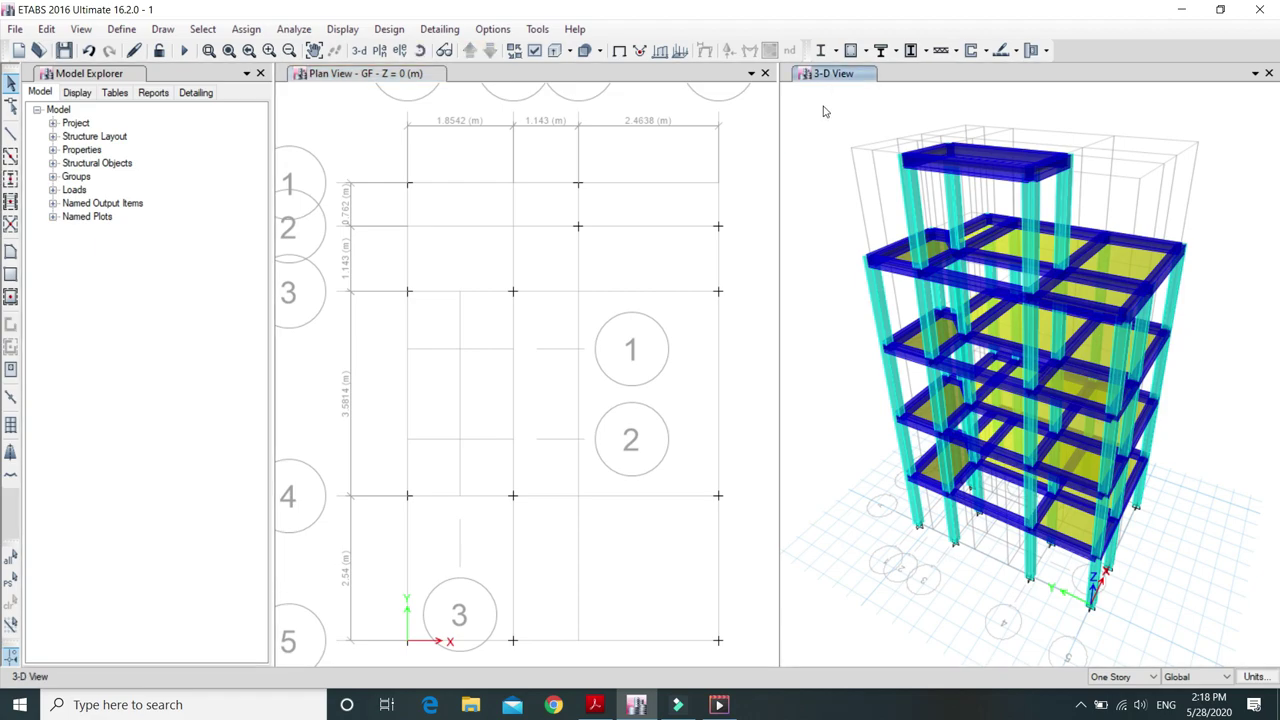
drag(825, 107, 1200, 644)
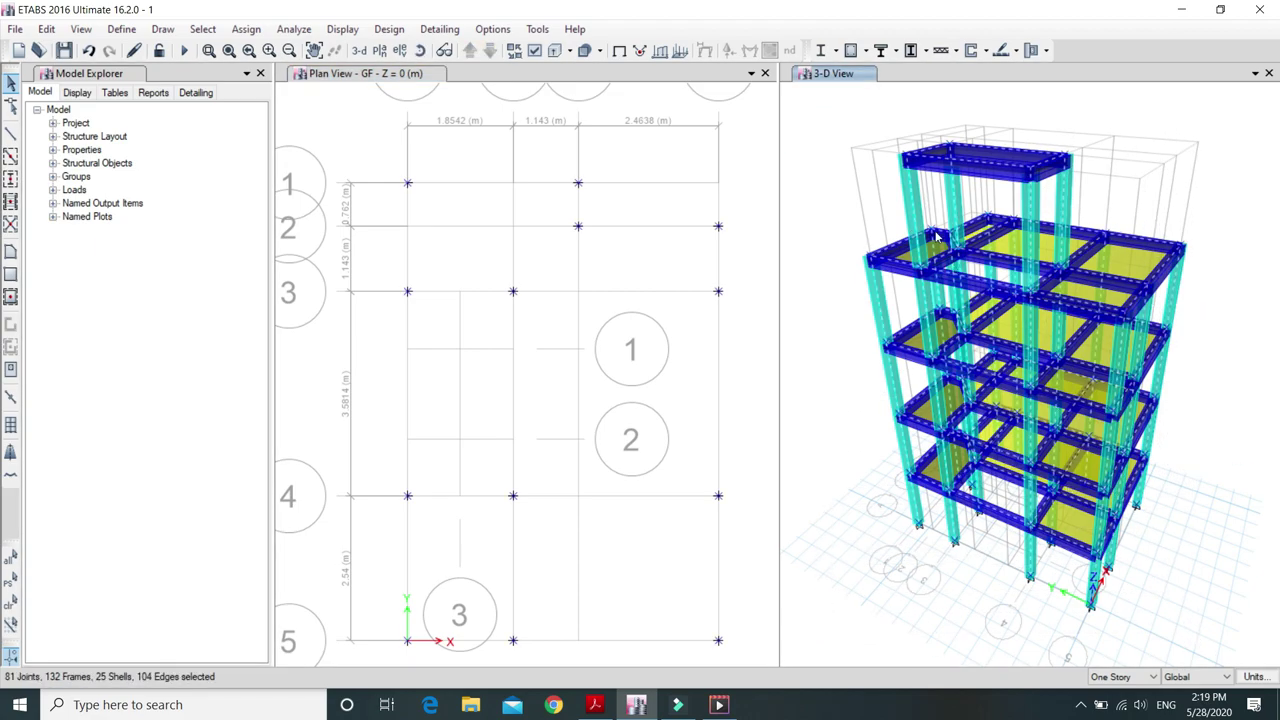
right_click(841, 190)
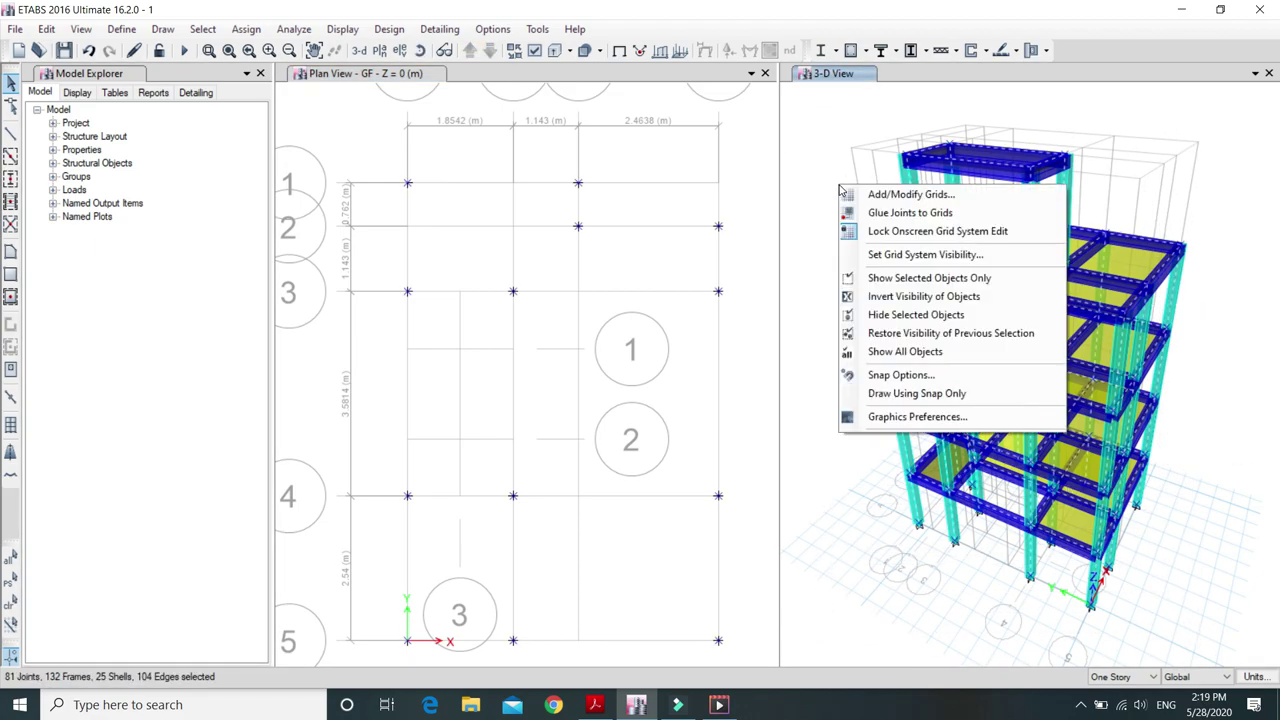
click(884, 318)
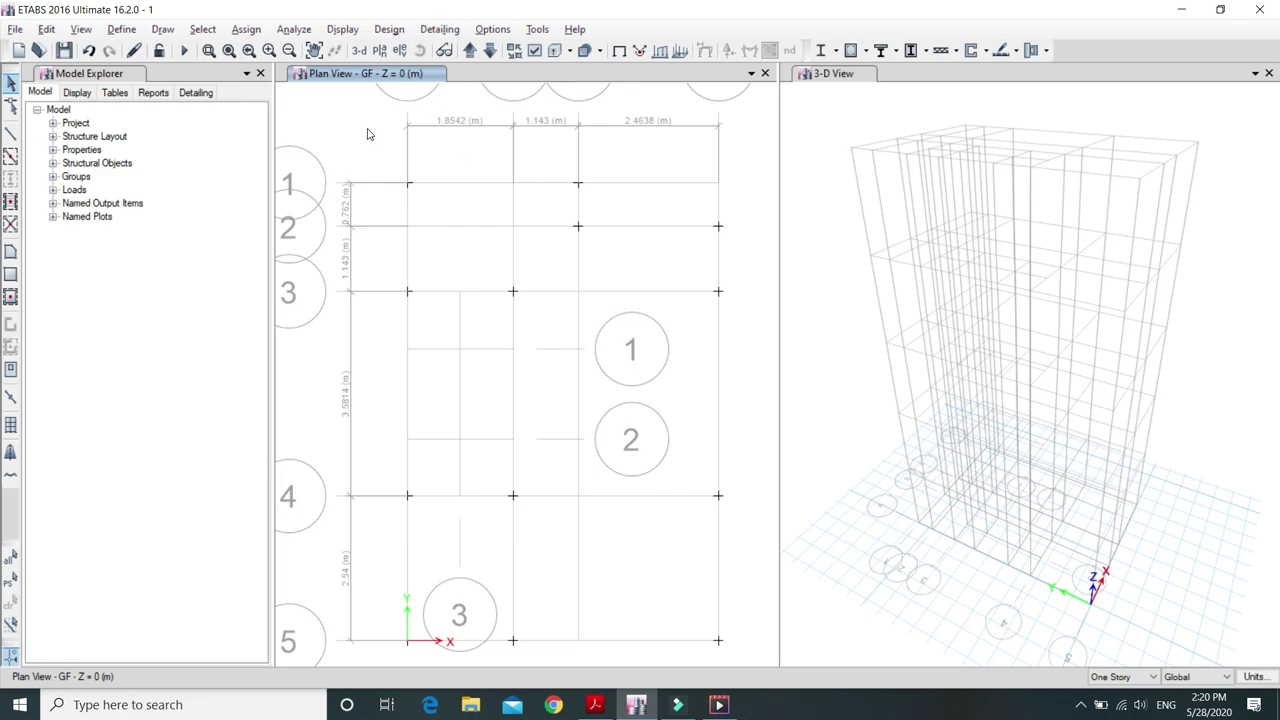
- Switch the plan window to the elevation view of grid A
click(399, 51)
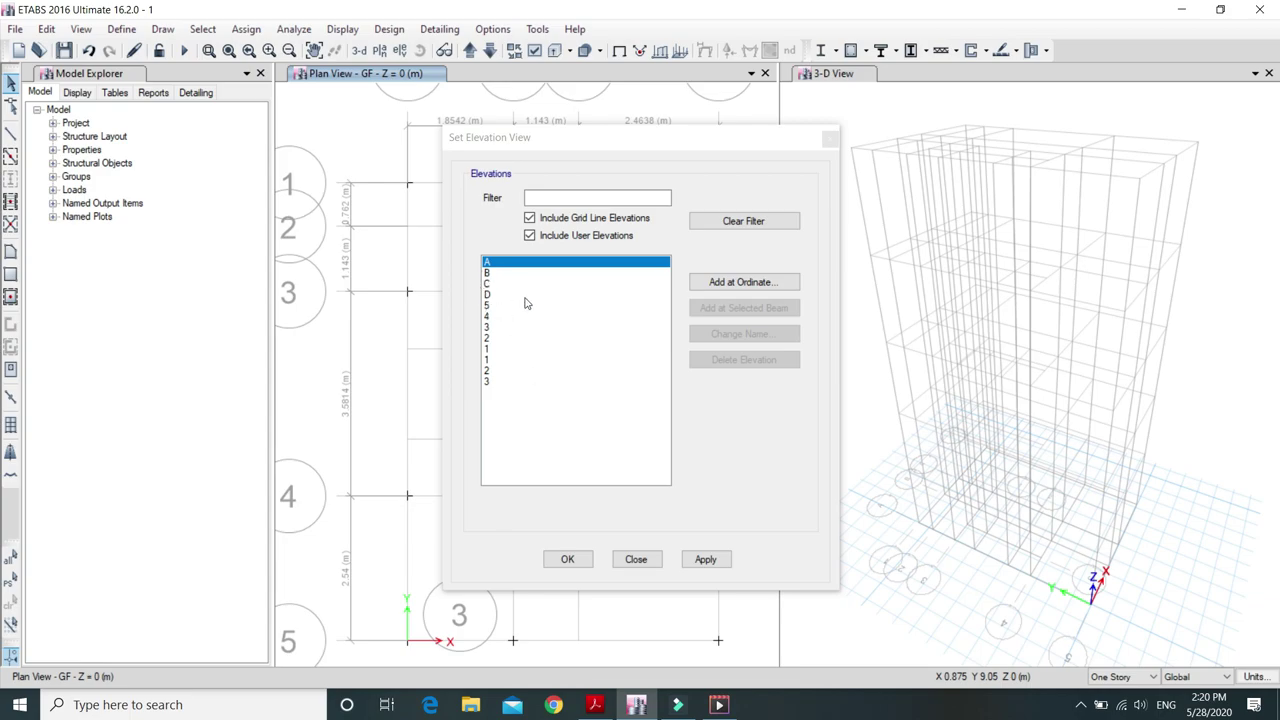
click(702, 559)
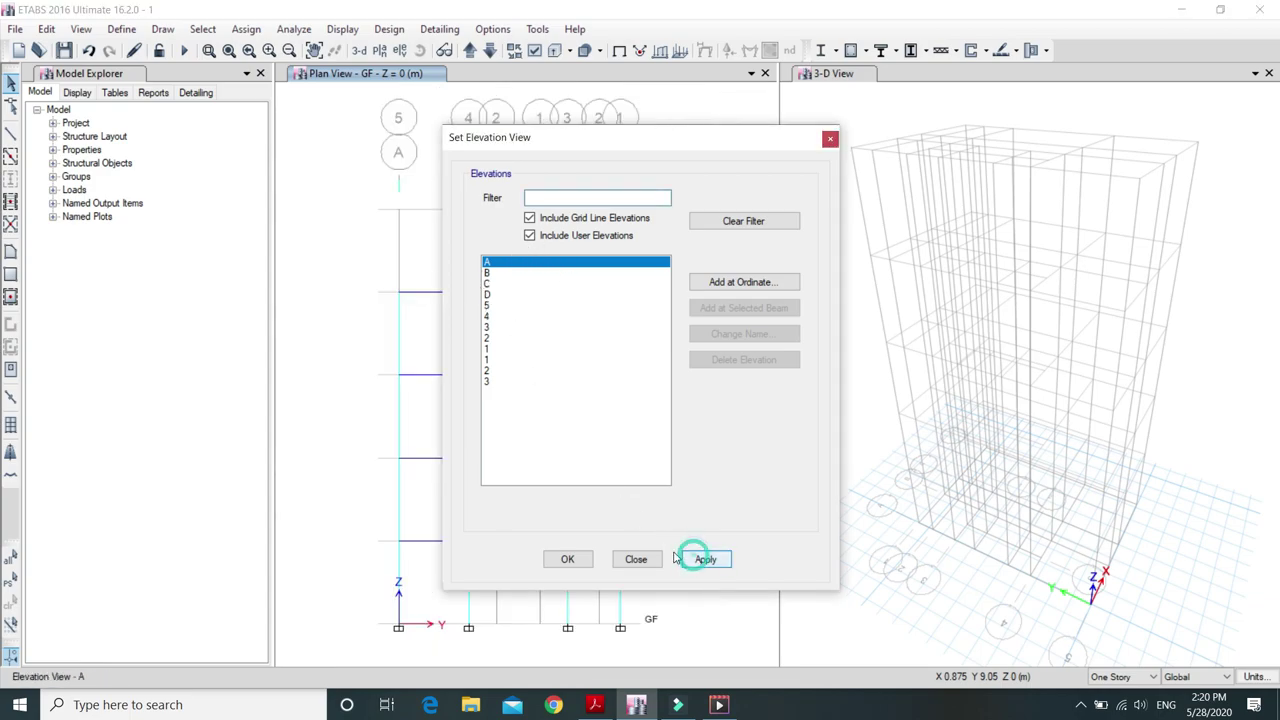
click(558, 557)
key(alt)
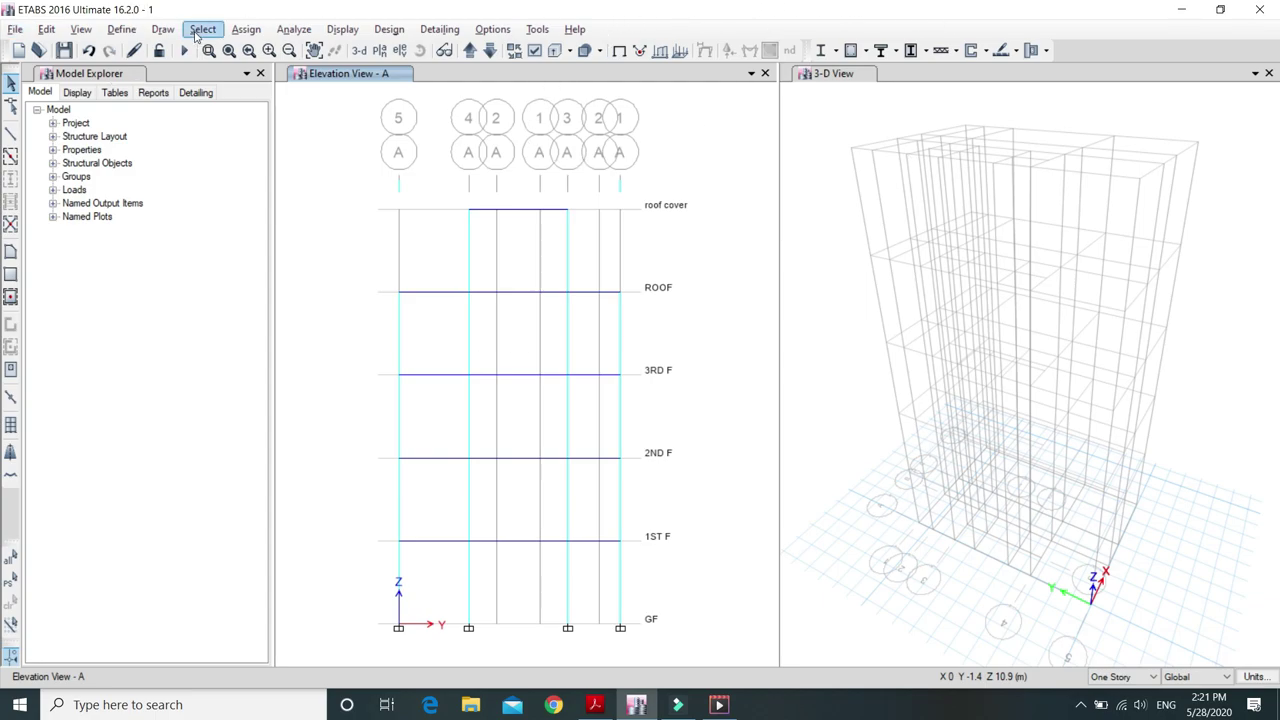
- Draw a reference plane with a vertical offset of 1500 mm from GF level in the grid A elevation
click(163, 29)
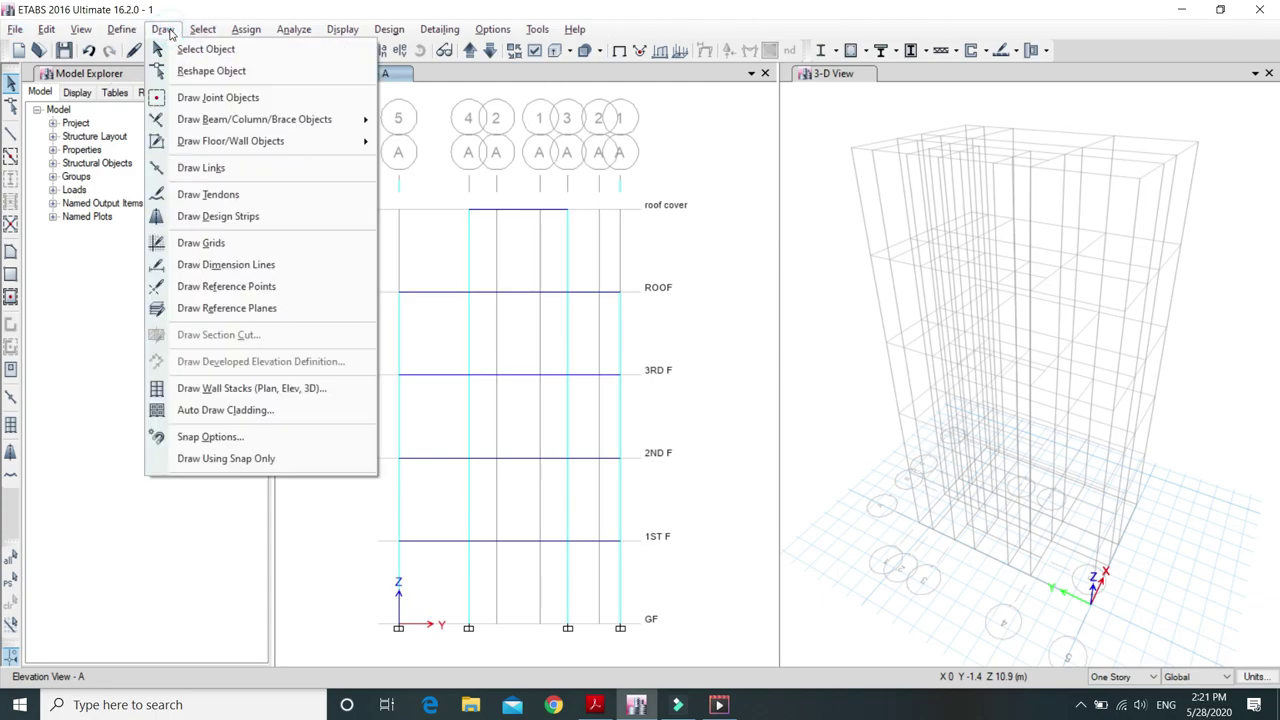
click(260, 312)
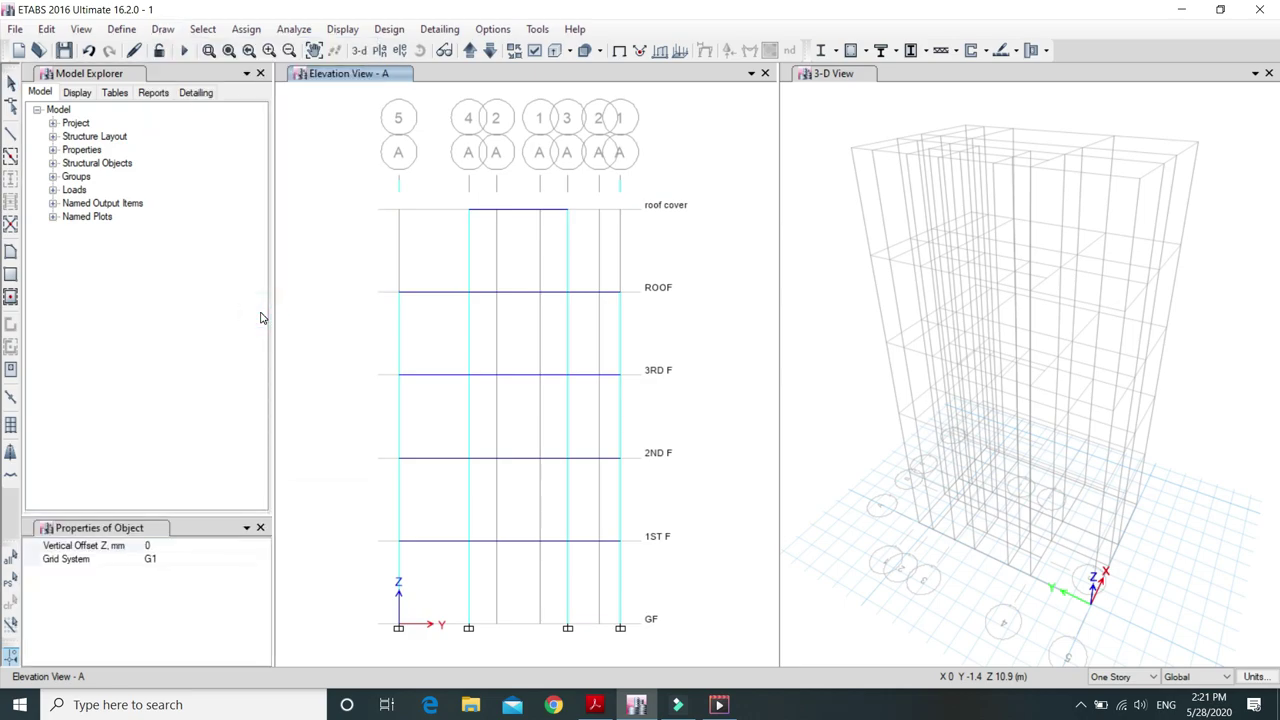
click(152, 547)
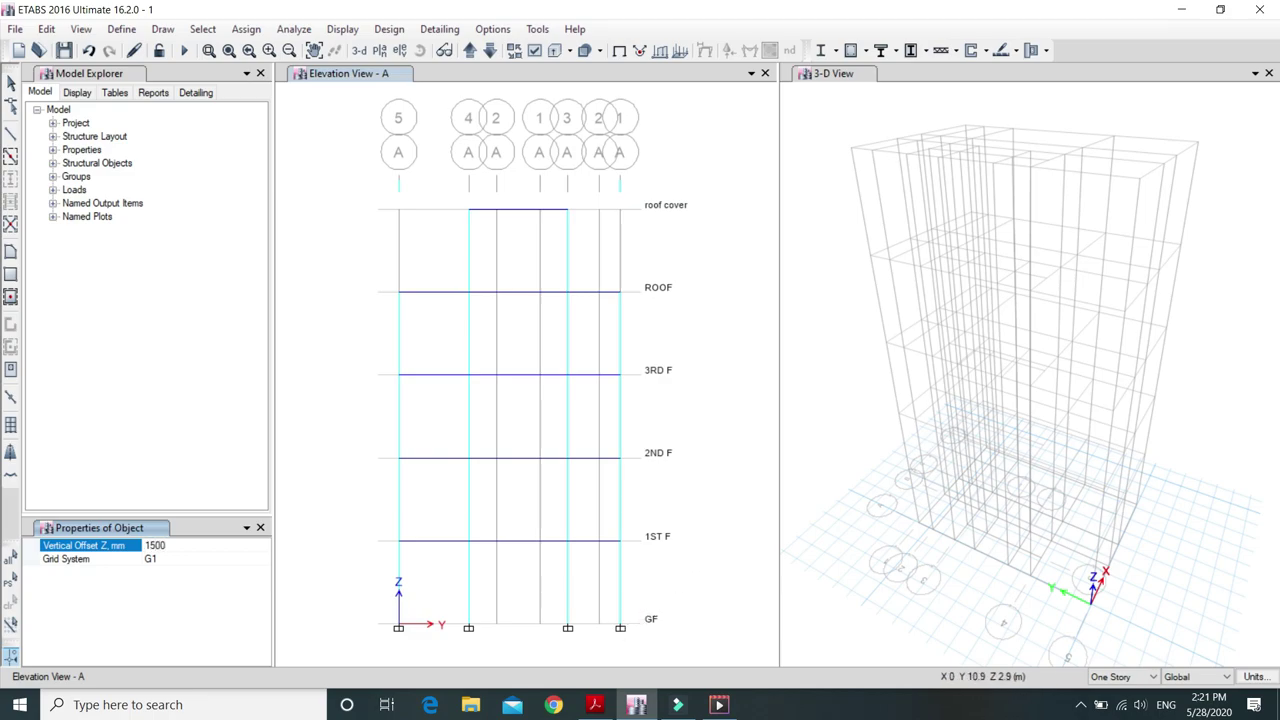
click(621, 627)
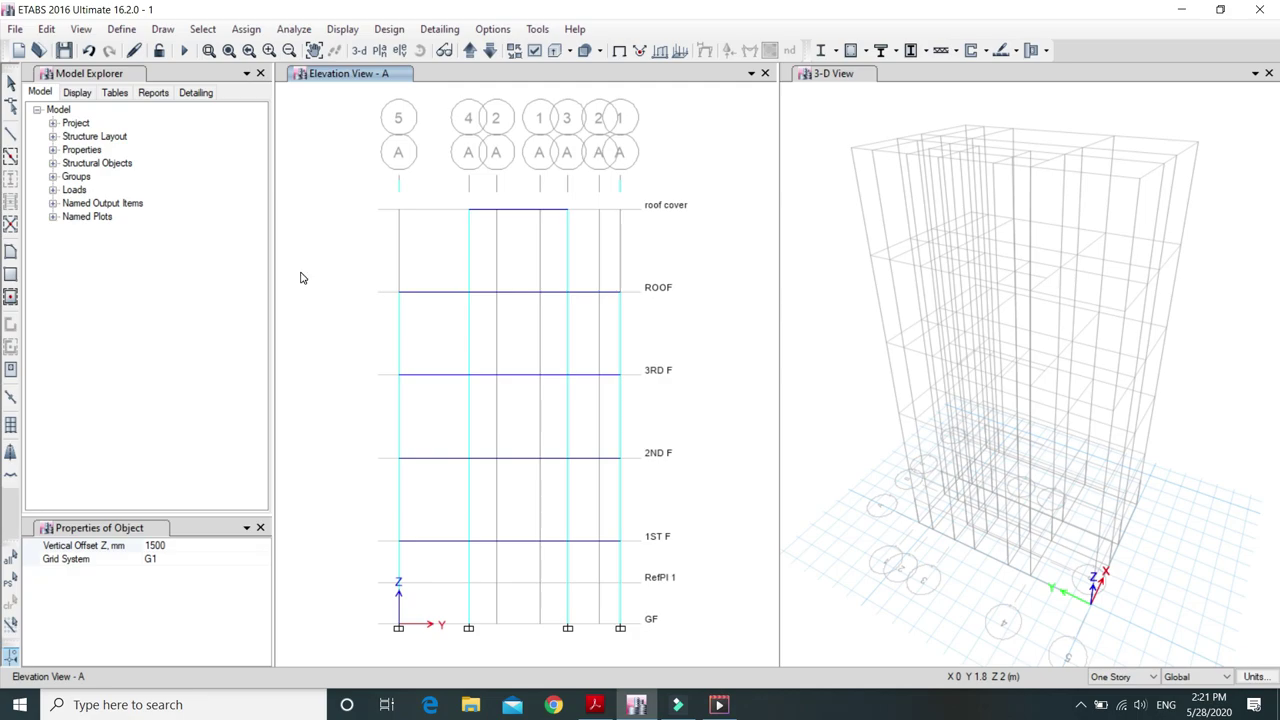
key(Escape)
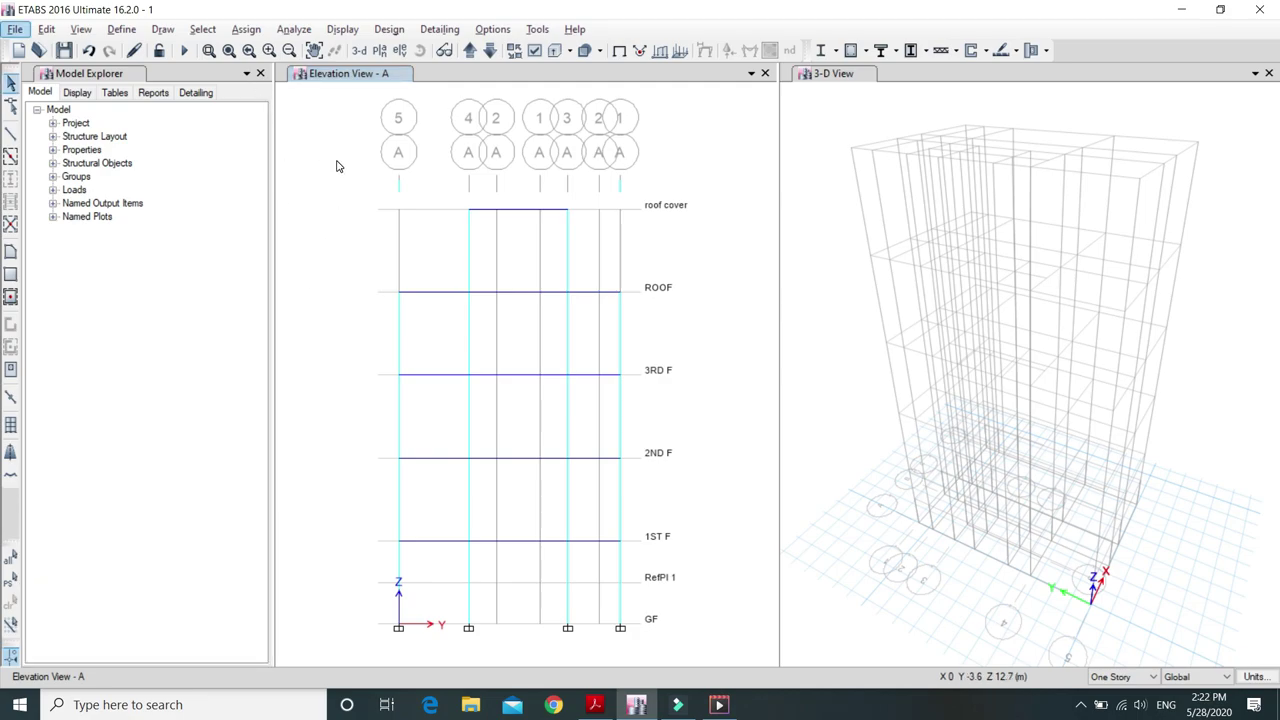
- Switch the elevation window to the plan view of story GF
click(379, 50)
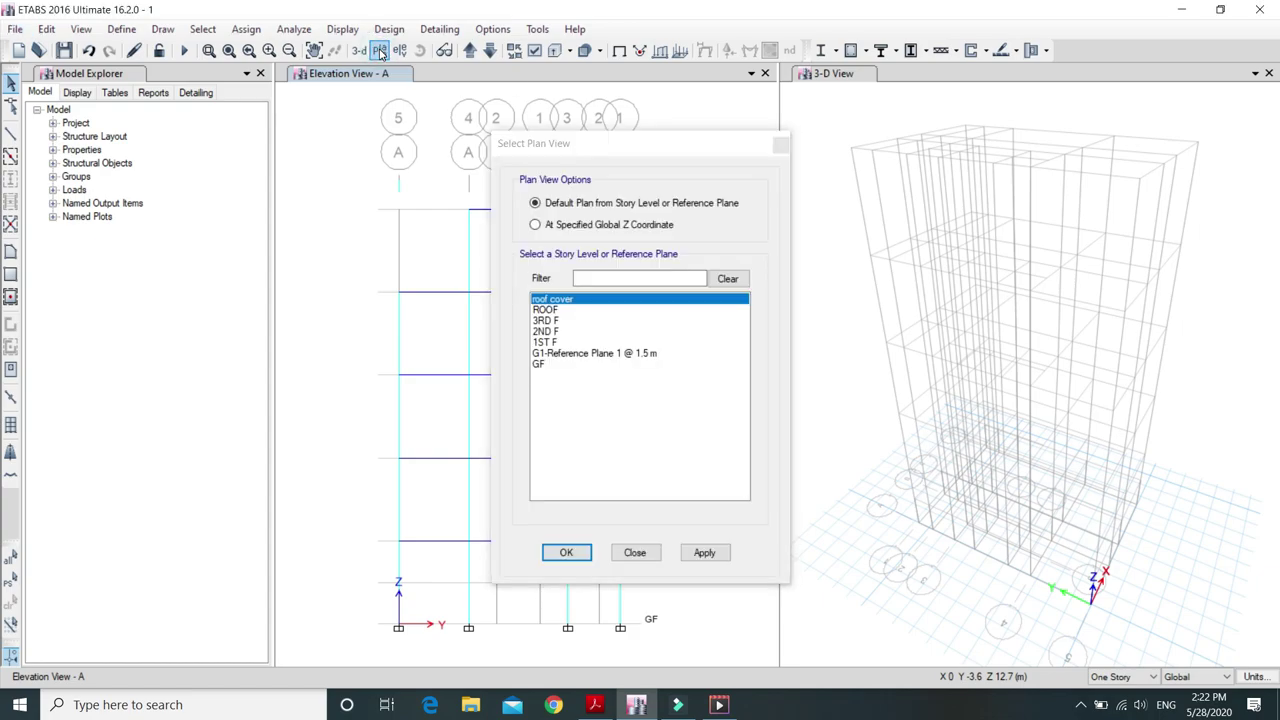
click(546, 372)
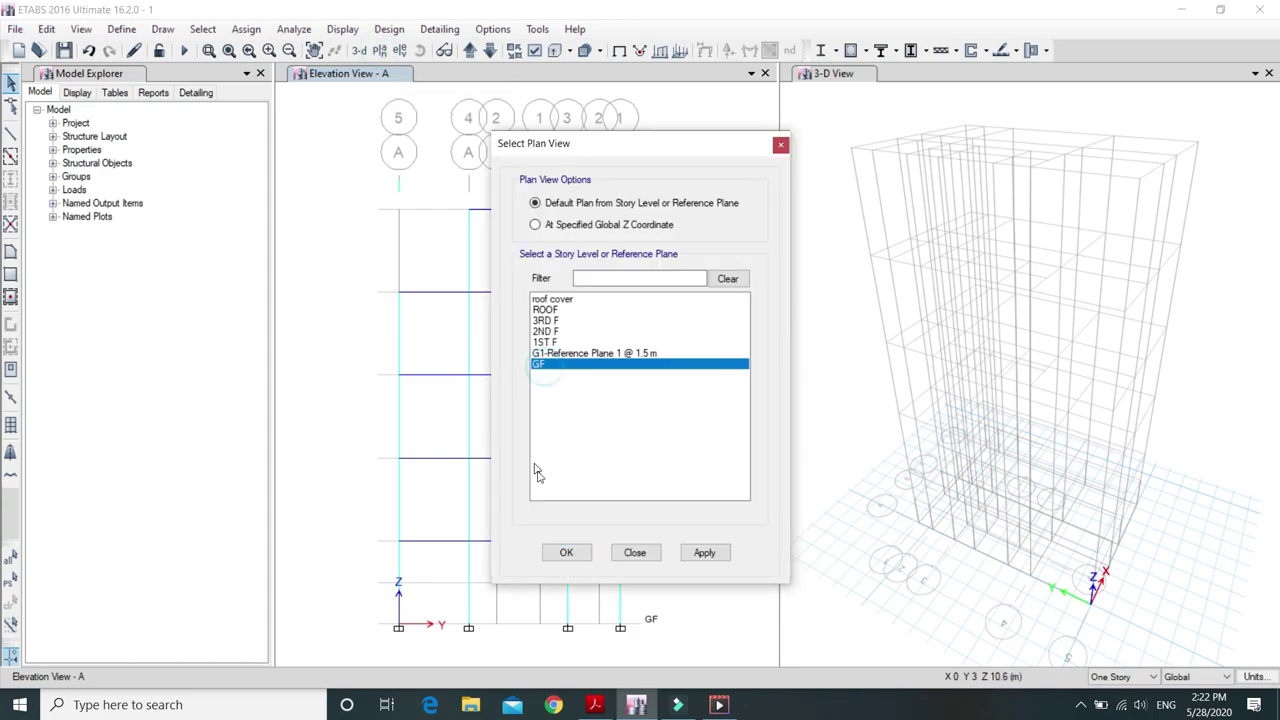
click(698, 556)
click(568, 552)
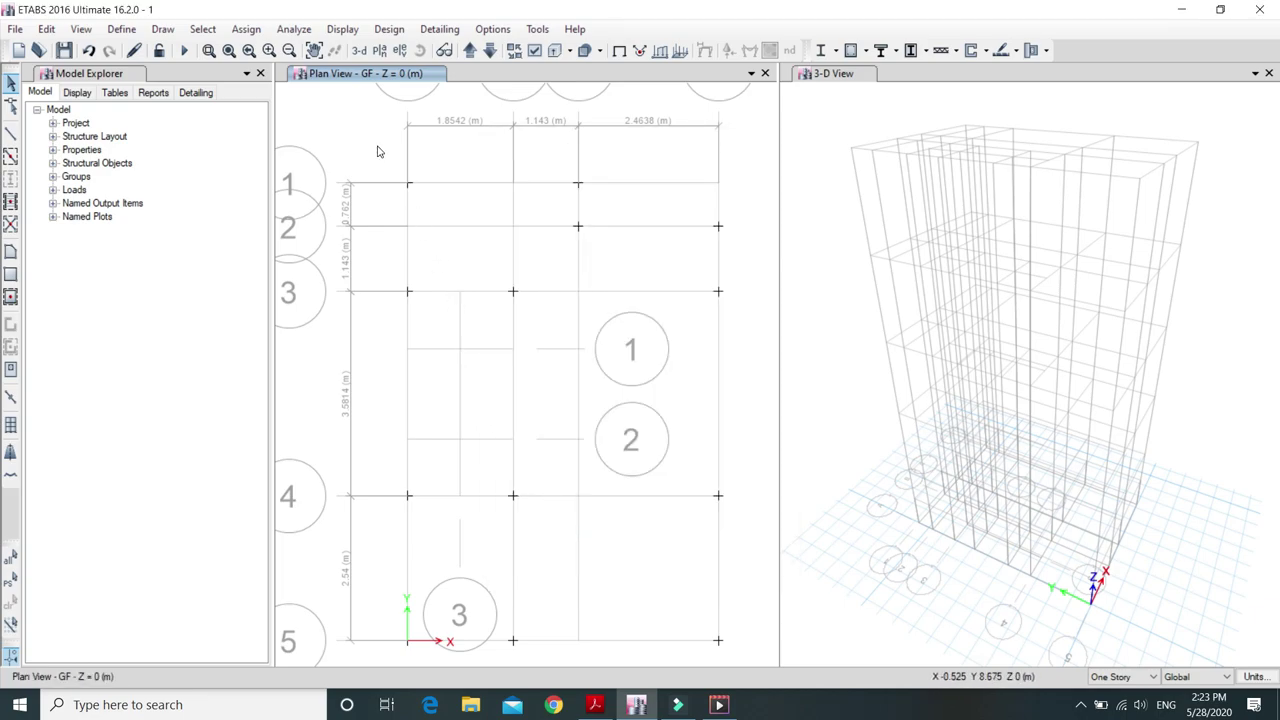
- Move up one level to view the plan at the 1.5 m reference plane
click(468, 52)
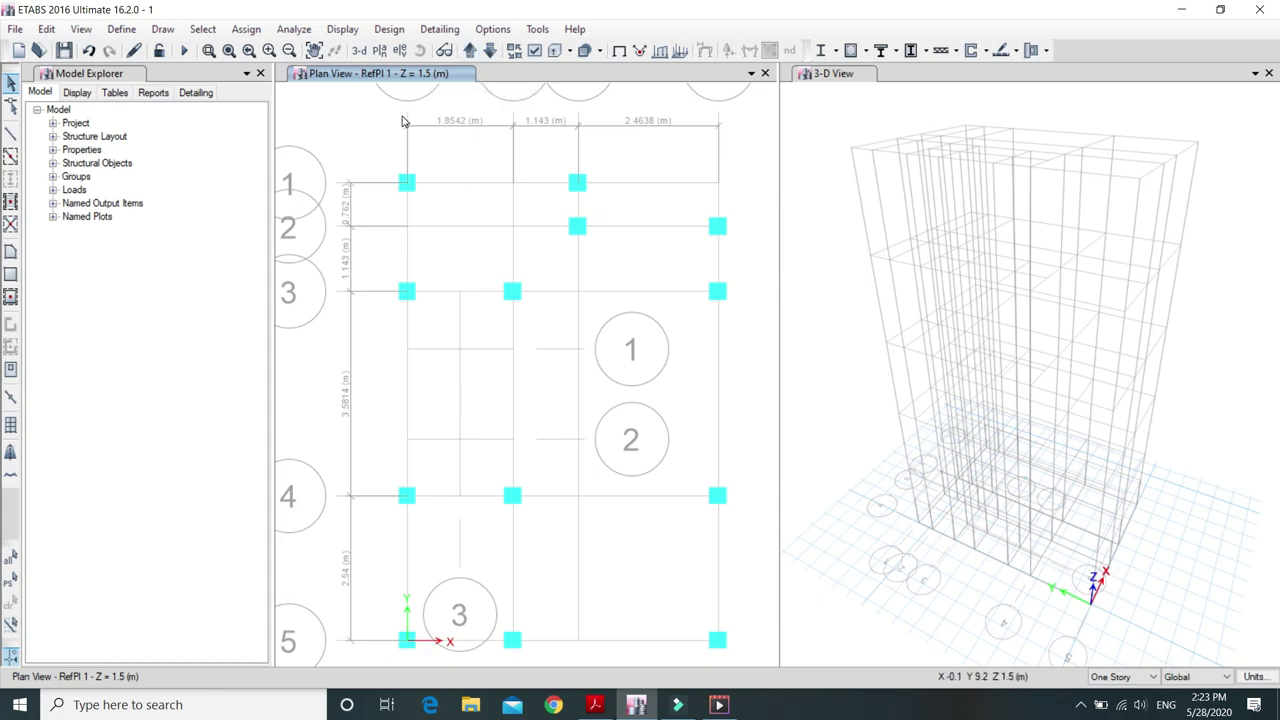
key(alt)
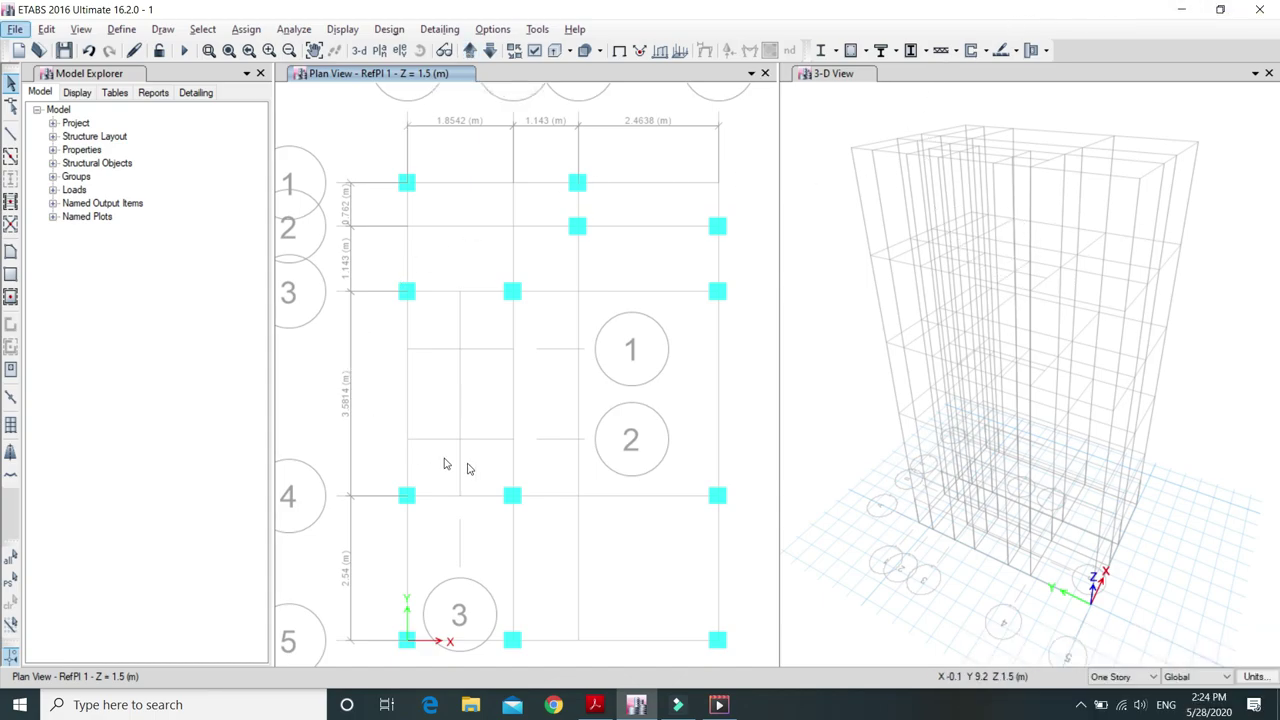
key(alt)
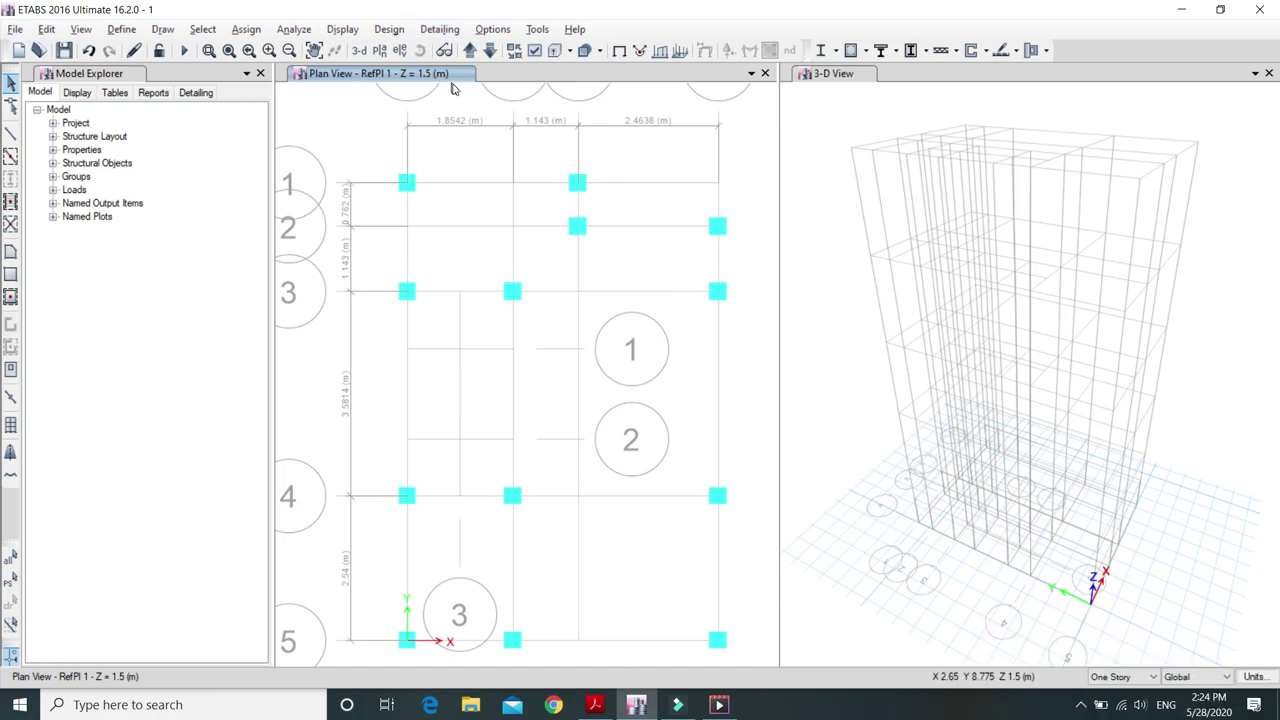
- Draw a rectangular Slab150 floor on the GF plan from grid point A3 to the crossing of grid B and stair grid line 1
click(488, 51)
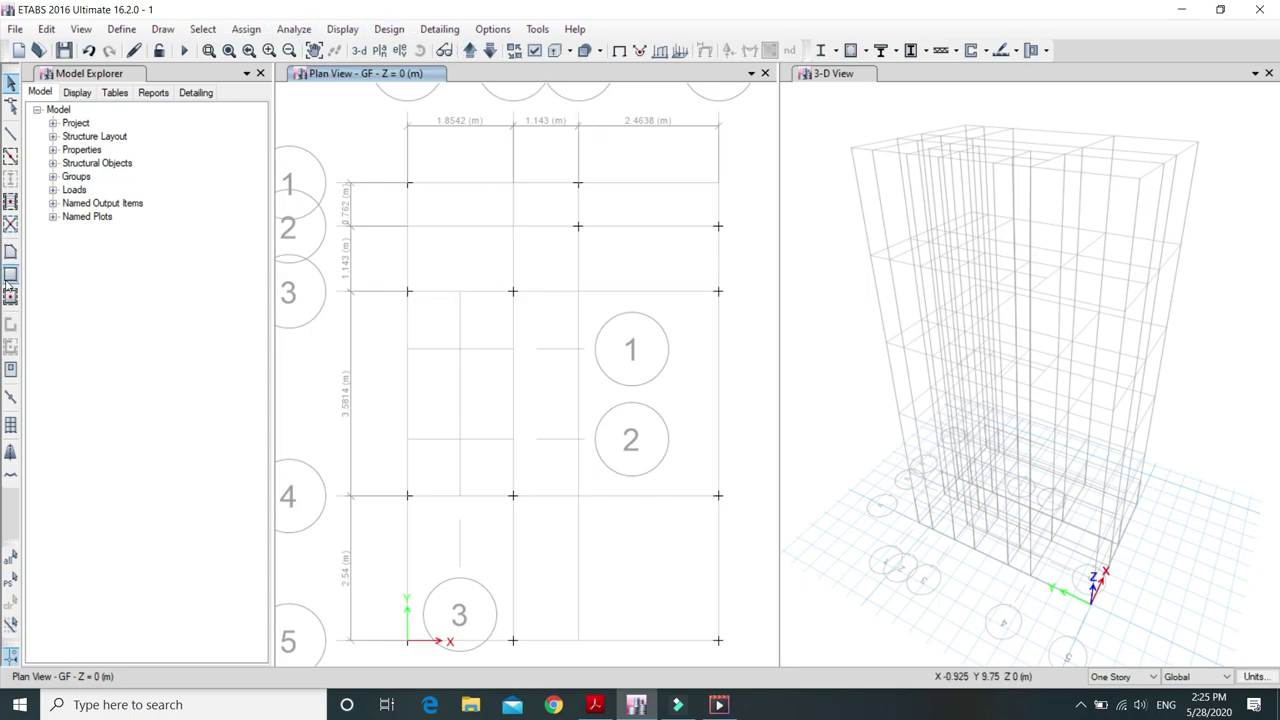
click(11, 276)
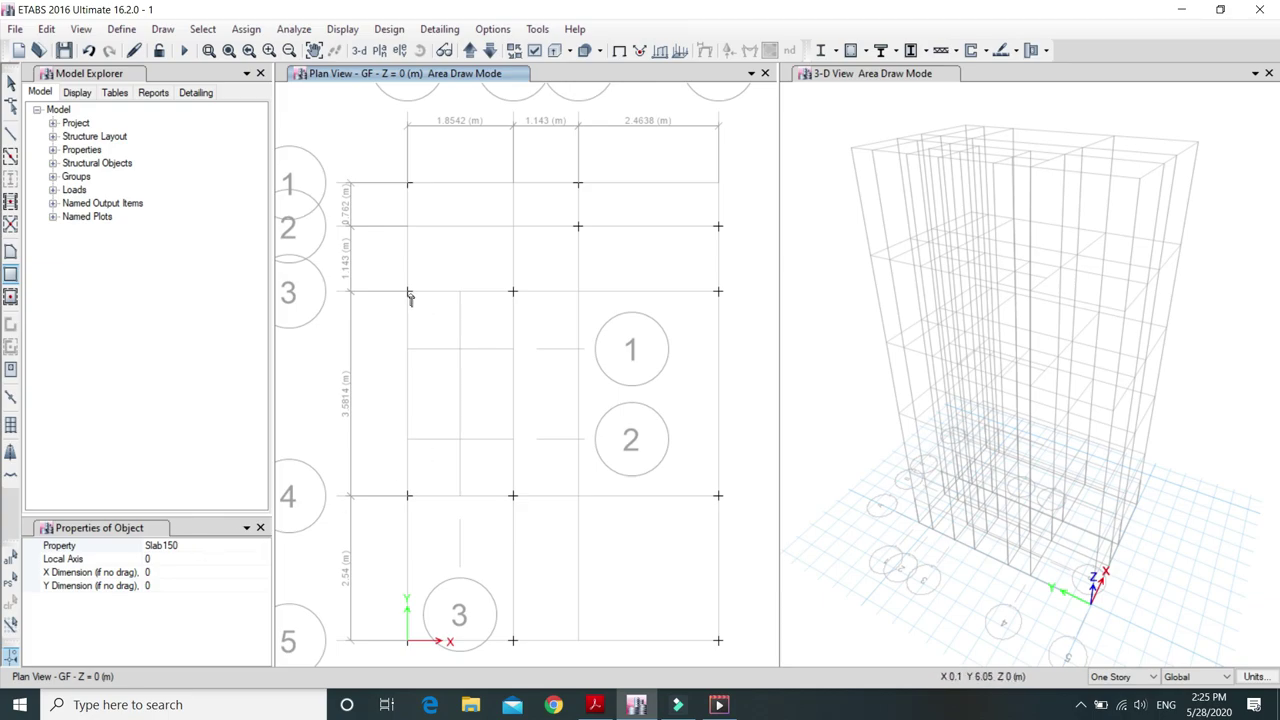
mouse_move(408, 291)
mouse_down()
mouse_move(459, 333)
mouse_move(513, 348)
mouse_up()
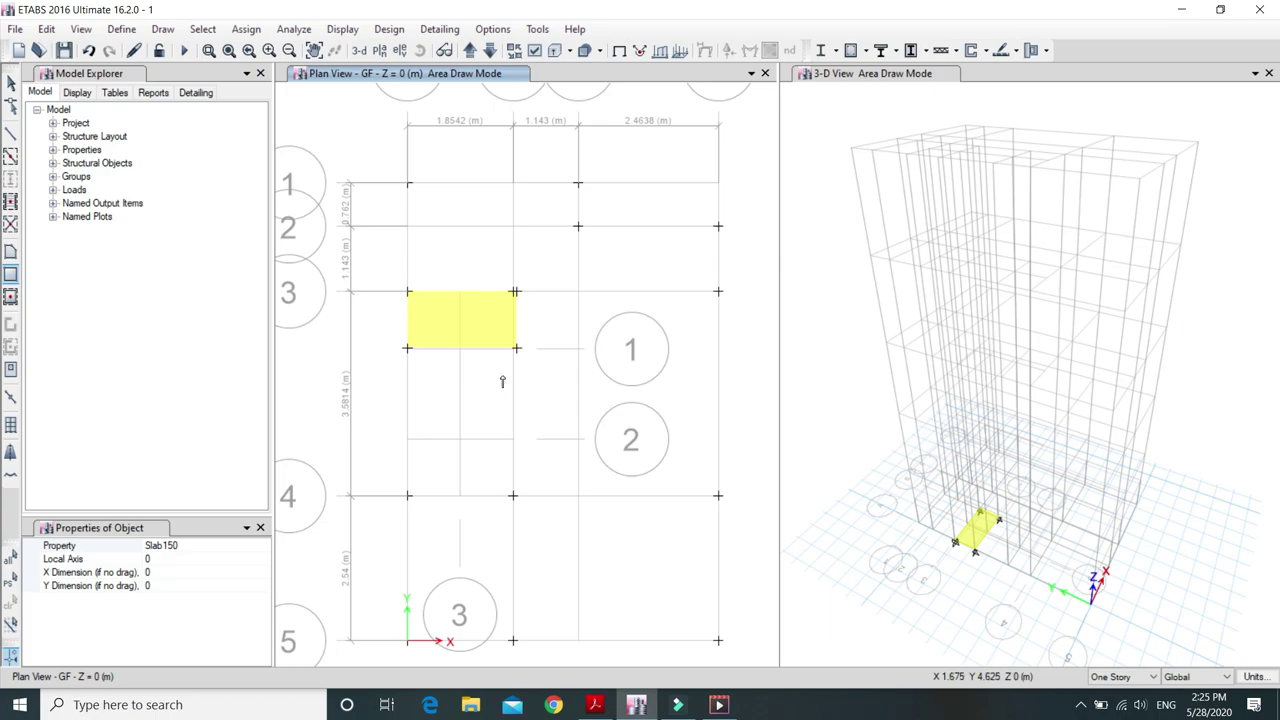
- Switch to Acrobat Reader to check the stair layout between grids 3 and 4, and return to ETABS
key(alt)
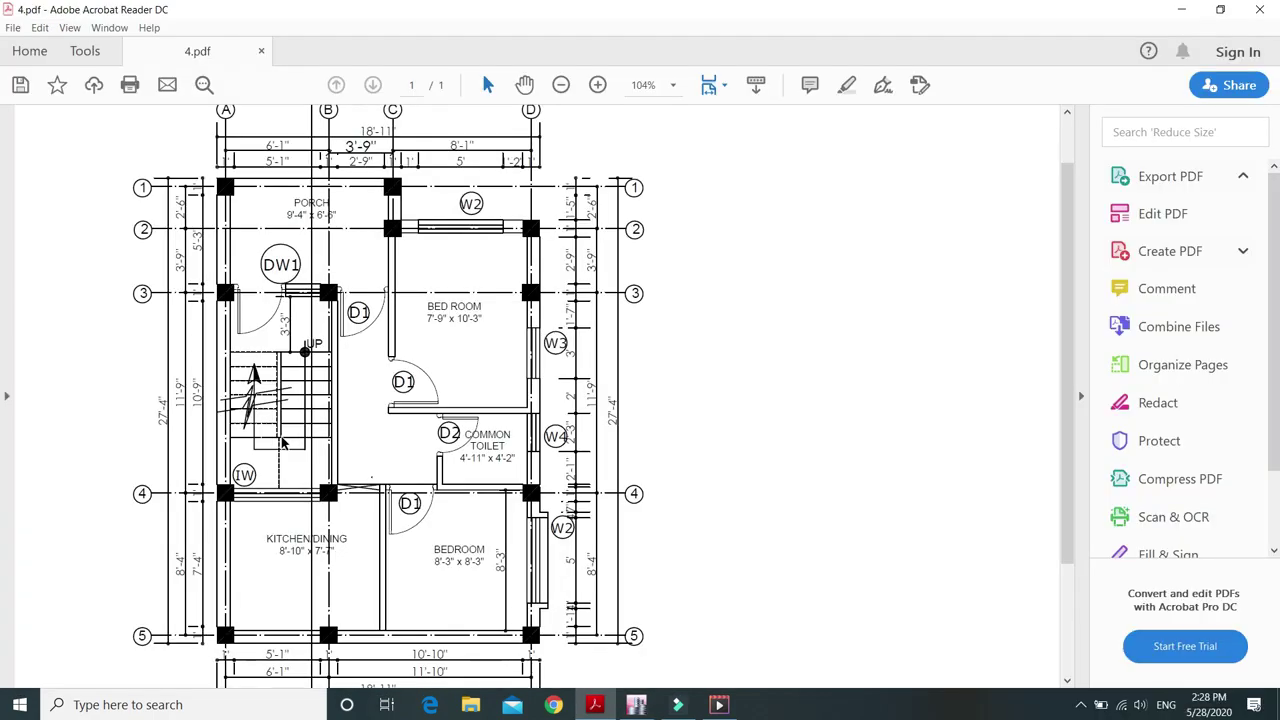
key(alt)
click(636, 704)
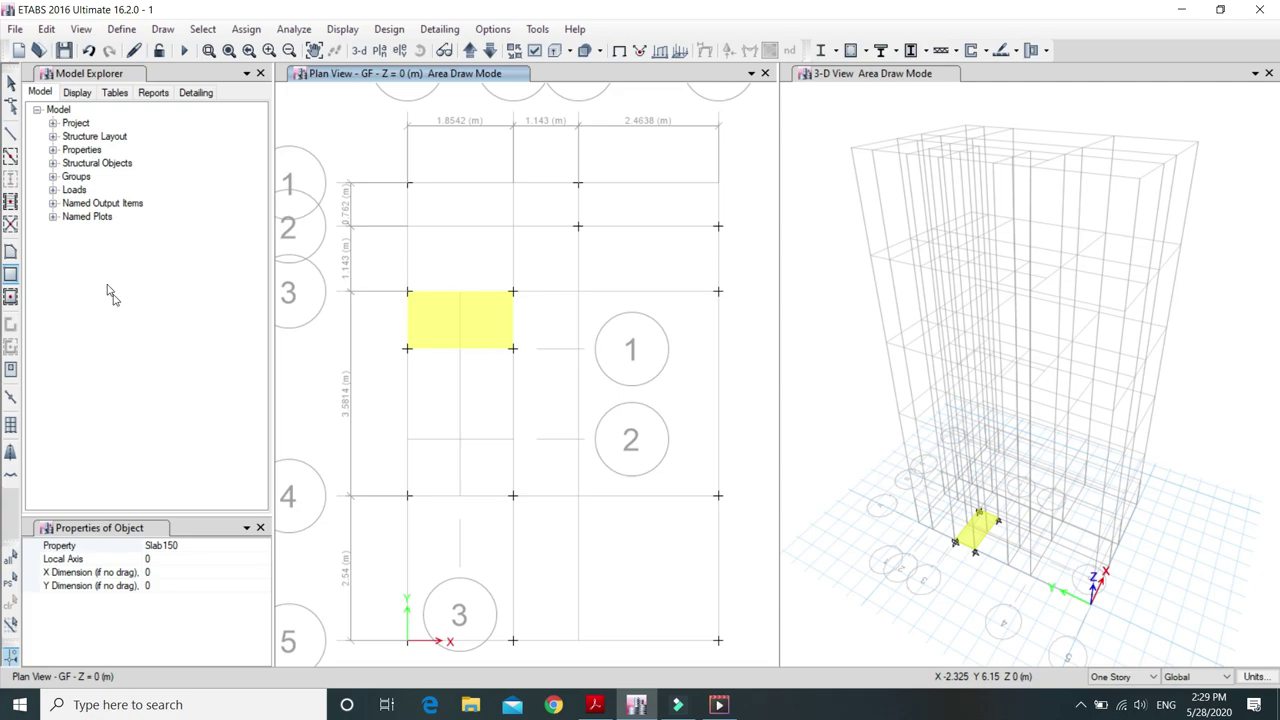
- Draw a sloped Slab150 flight between grid B and stair grid line 3, from stair line 1 at GF to stair line 2 at the 1.5 m reference plane
click(10, 253)
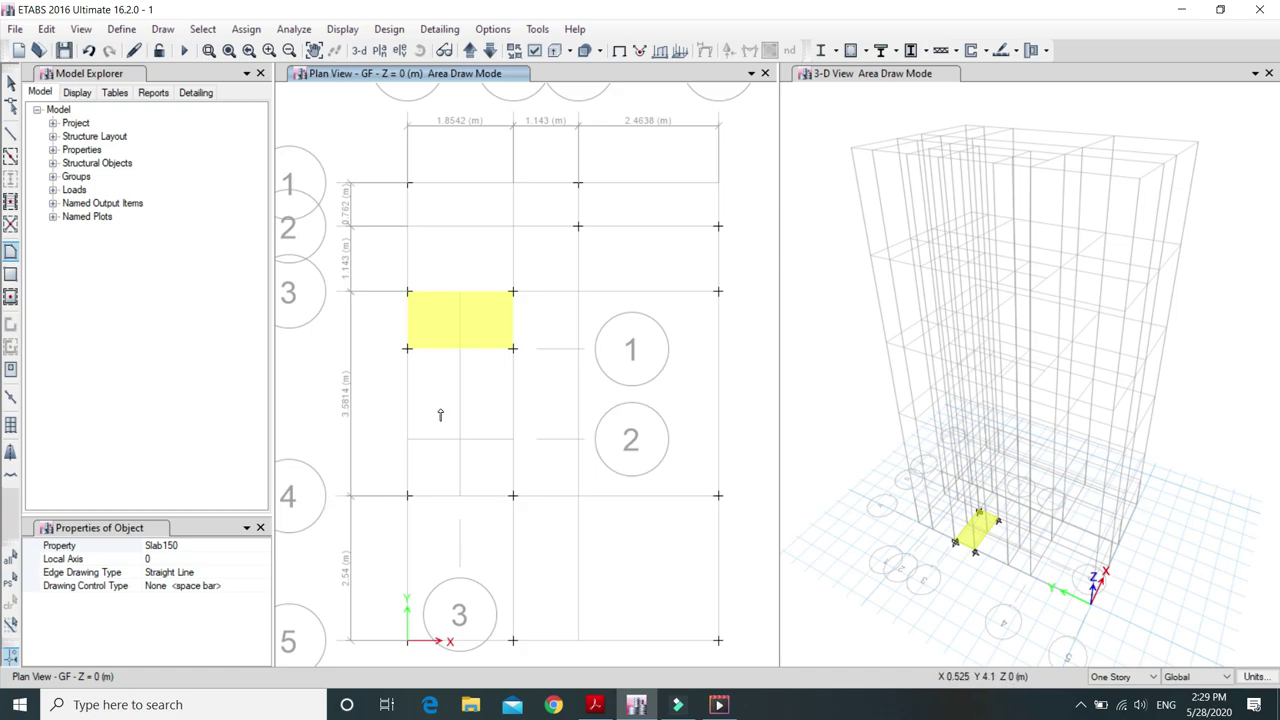
click(460, 349)
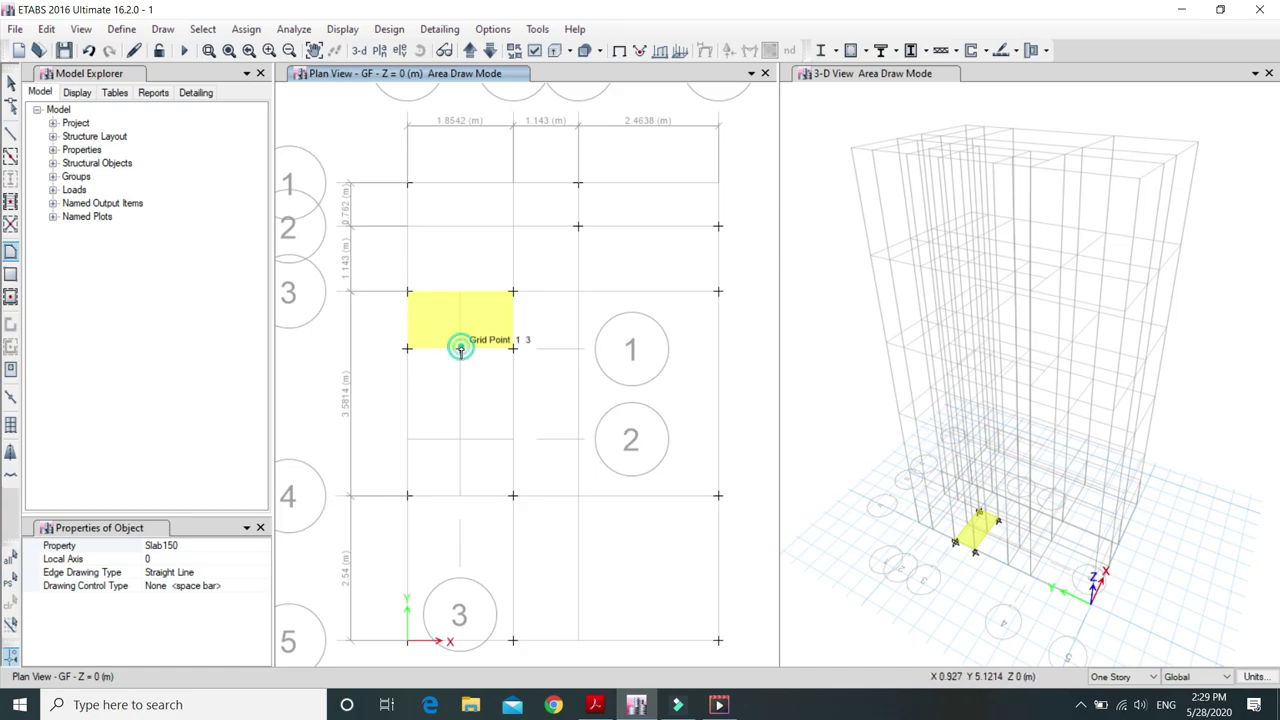
click(513, 349)
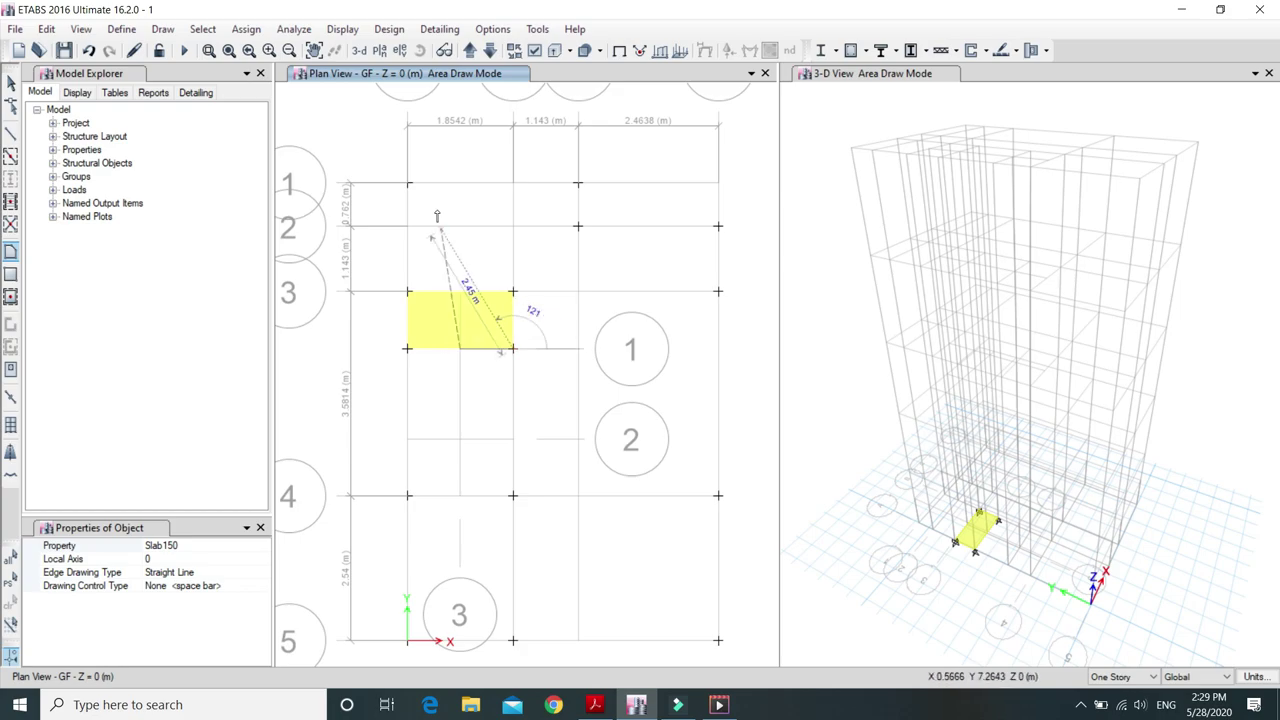
click(470, 51)
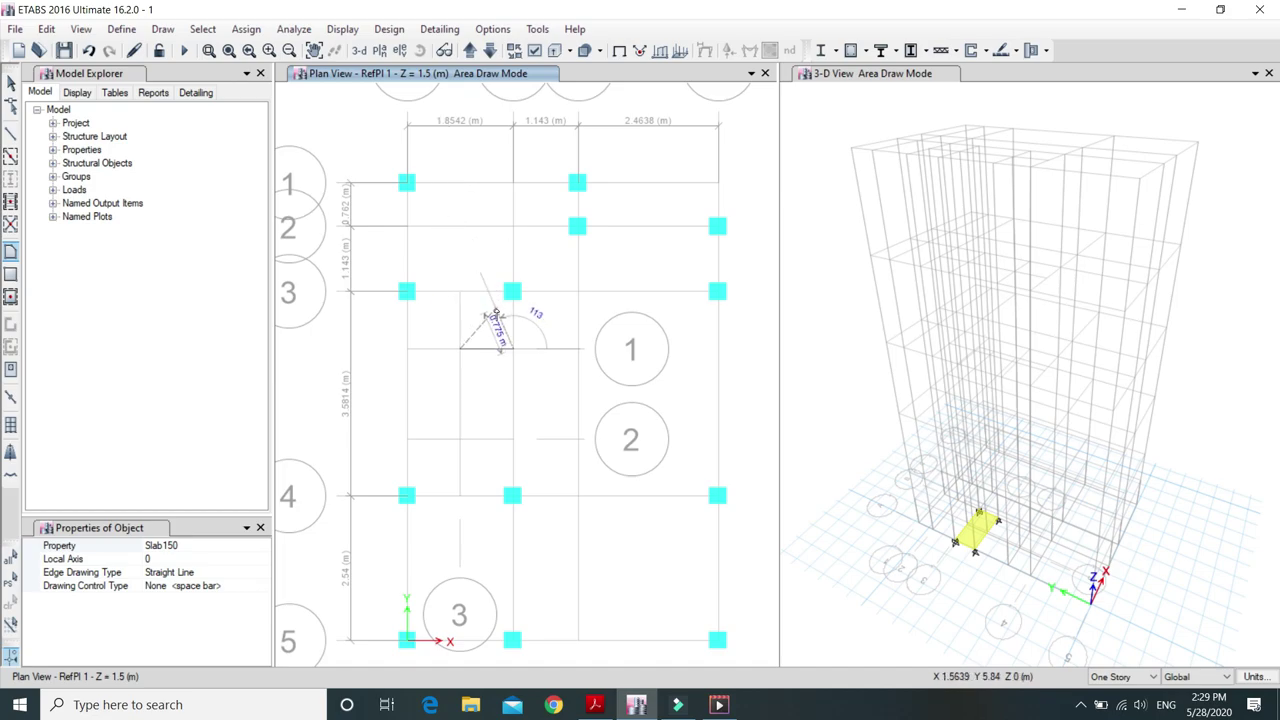
click(513, 440)
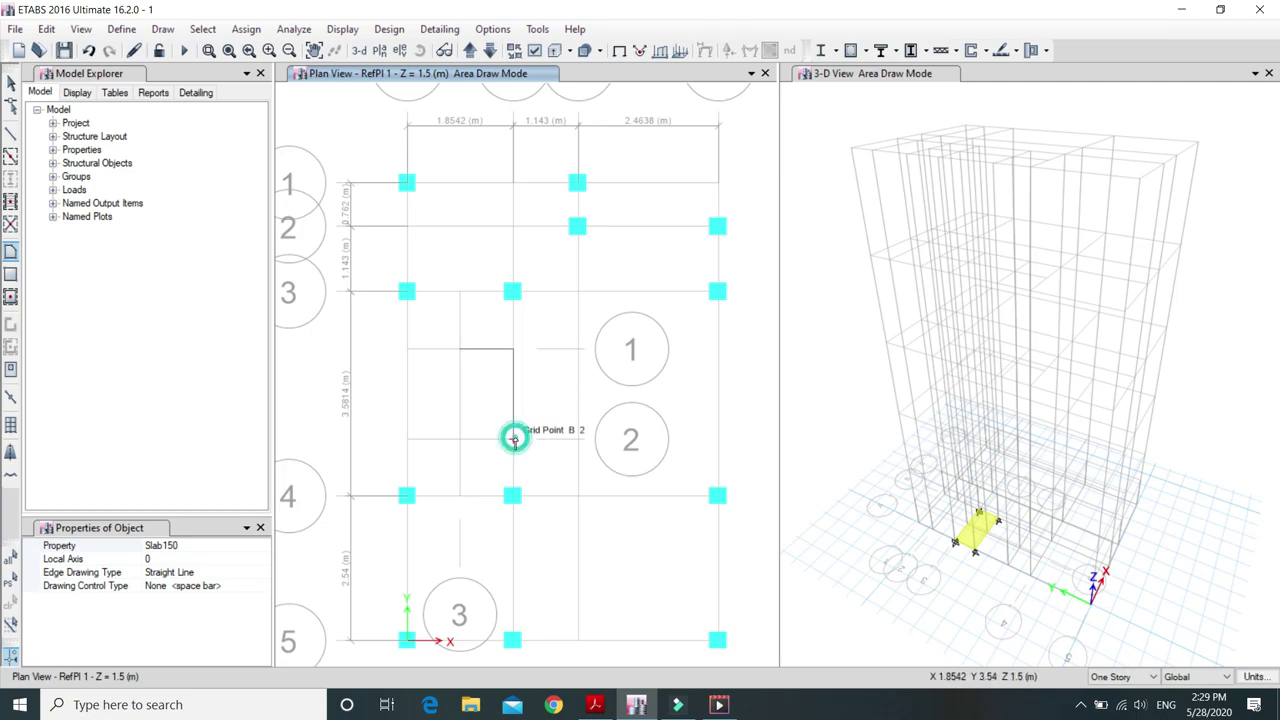
click(458, 440)
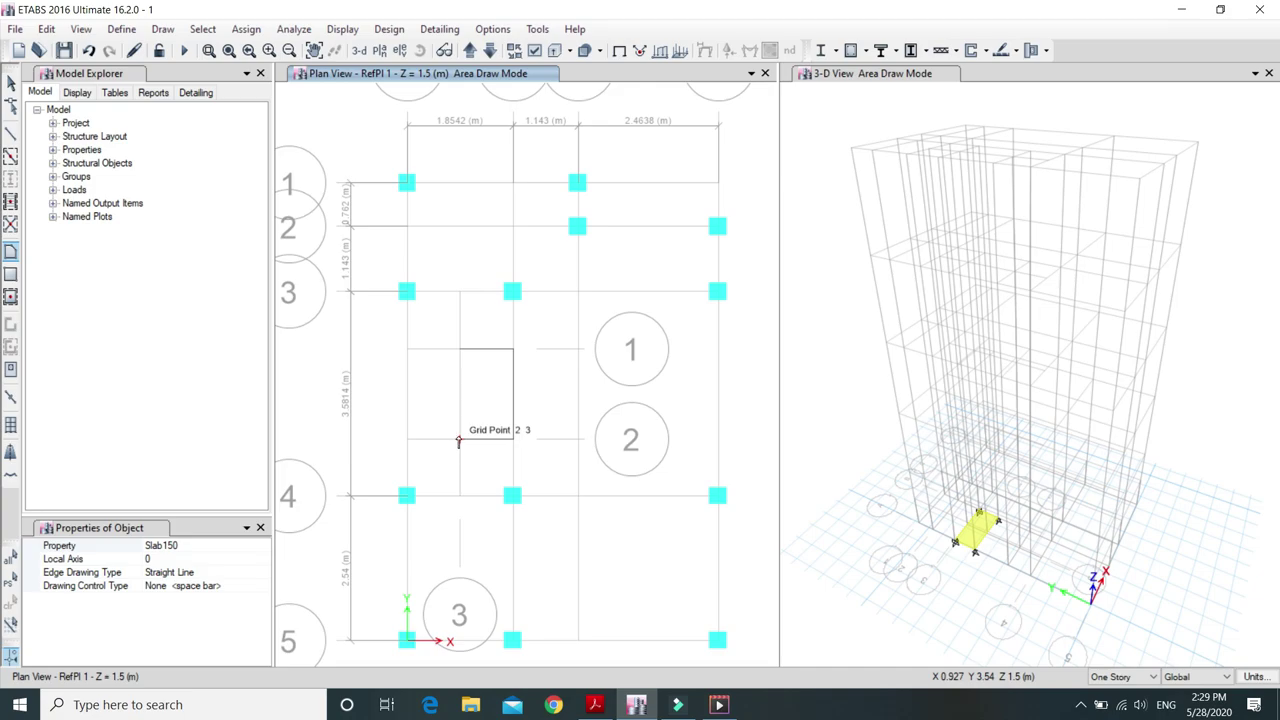
click(470, 53)
click(492, 51)
click(492, 51)
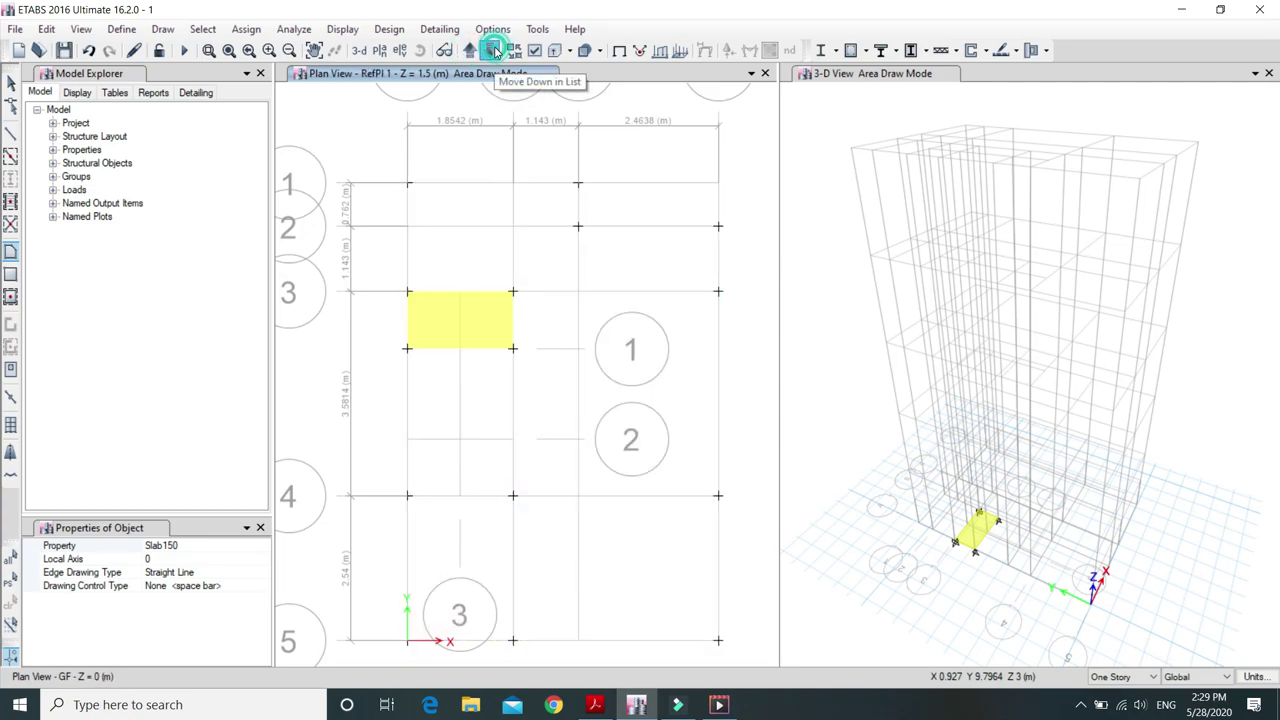
double_click(459, 349)
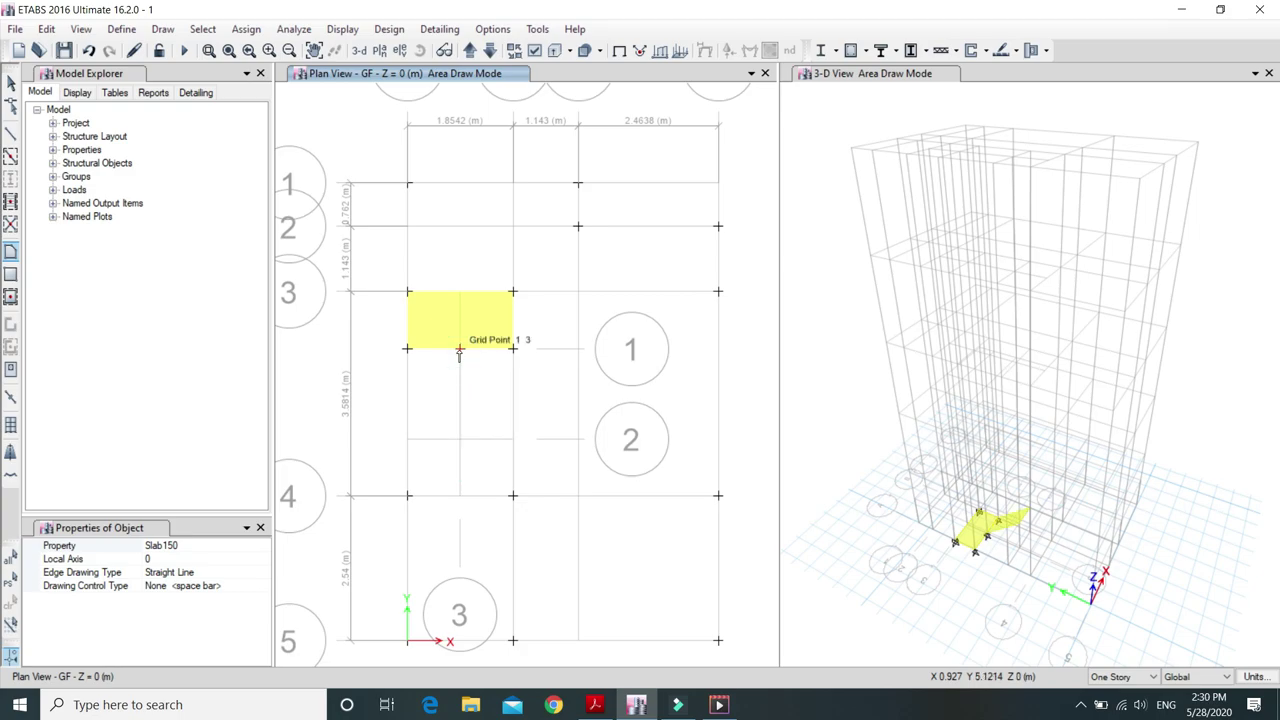
- Inspect the sloped stair flight from the side in the 3-D view and return to the GF plan
click(1010, 622)
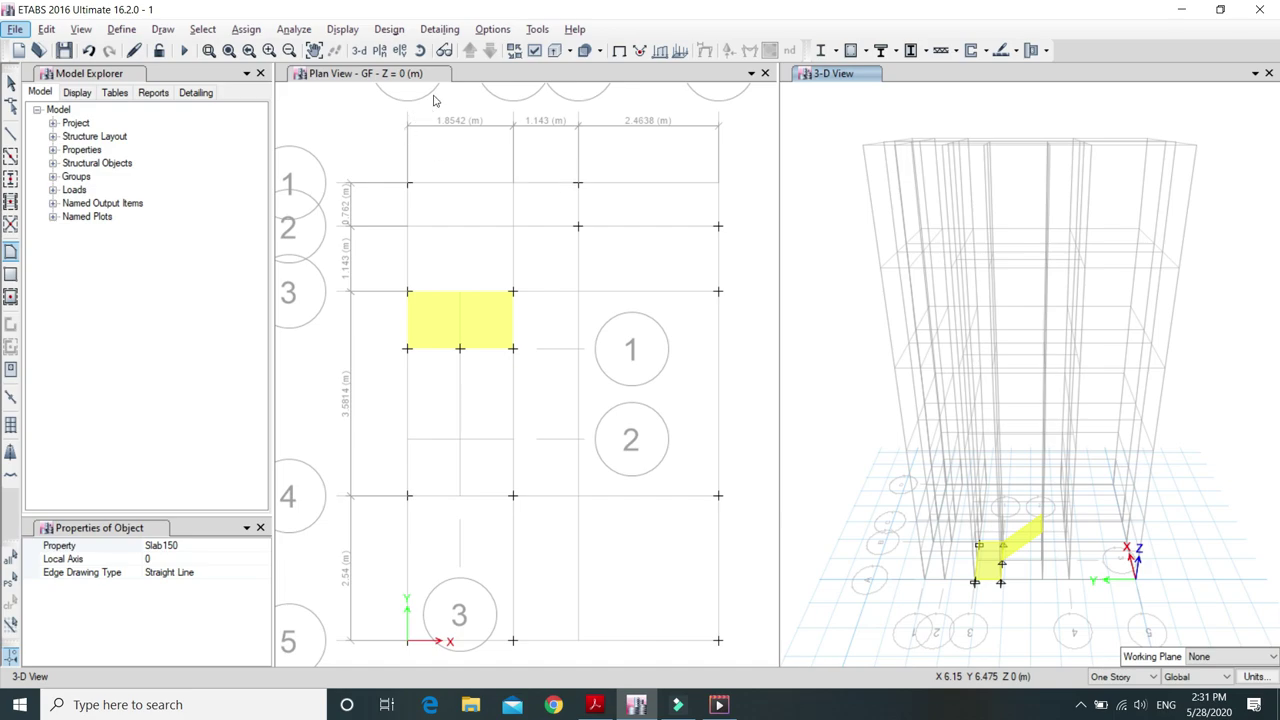
click(373, 116)
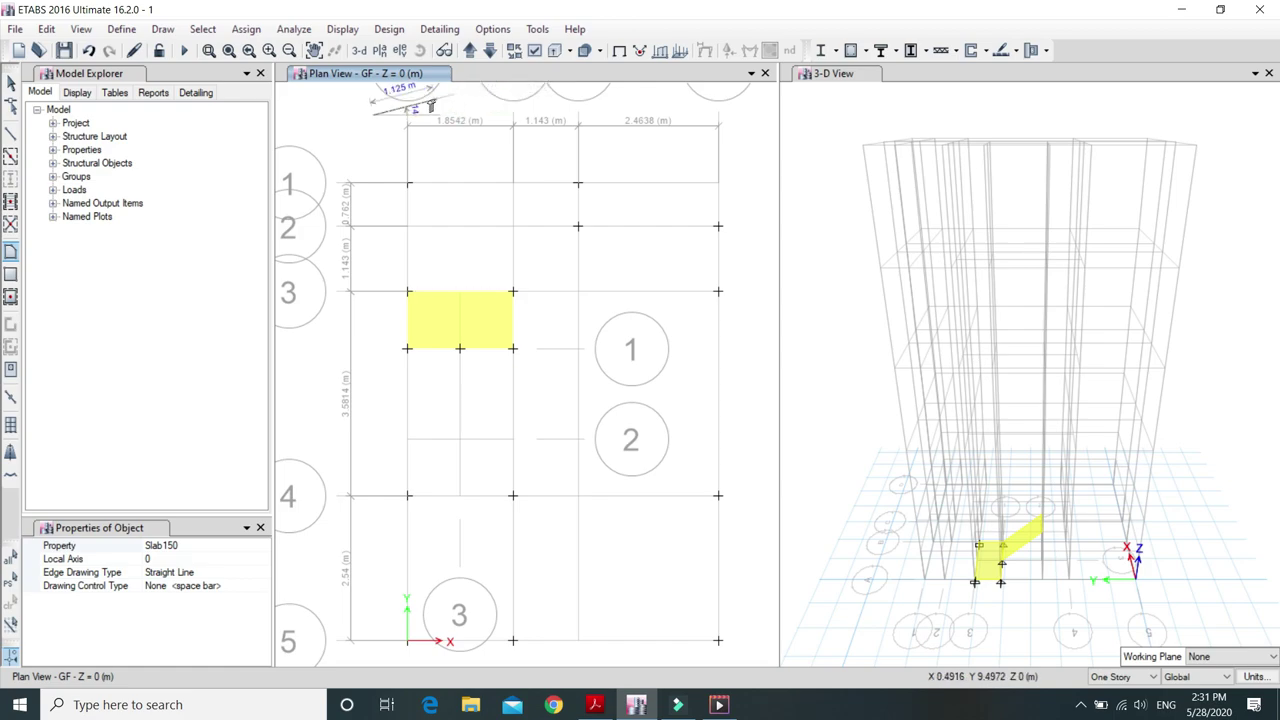
- Draw a rectangular Slab150 landing on the RefPl 1 plan (1.5 m) from the crossing of grid A and stair line 2 to grid point B4
key(Escape)
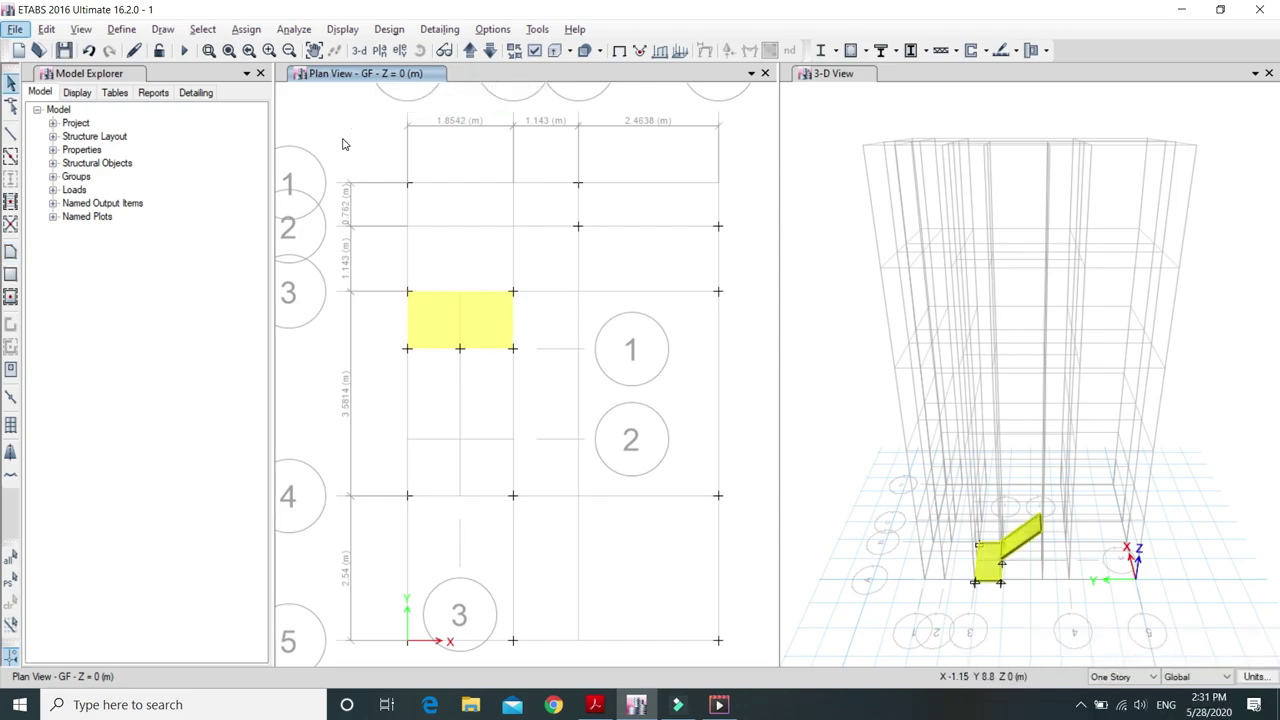
click(469, 51)
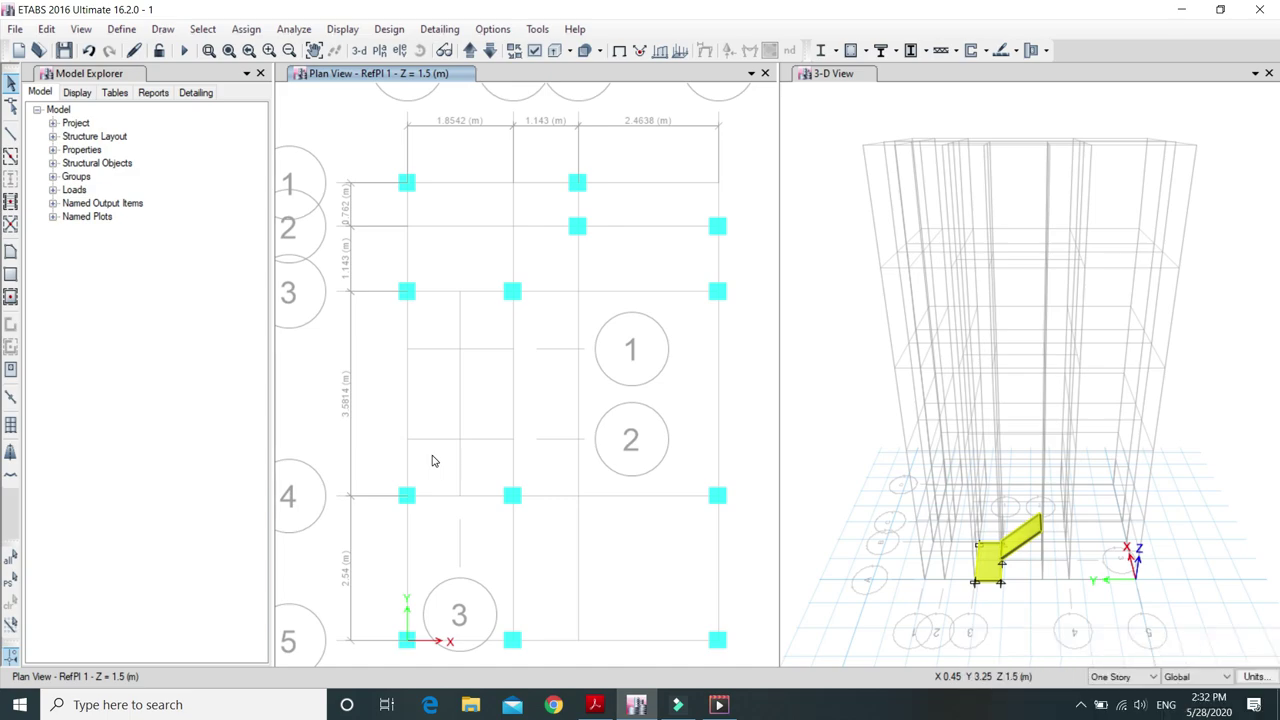
click(10, 275)
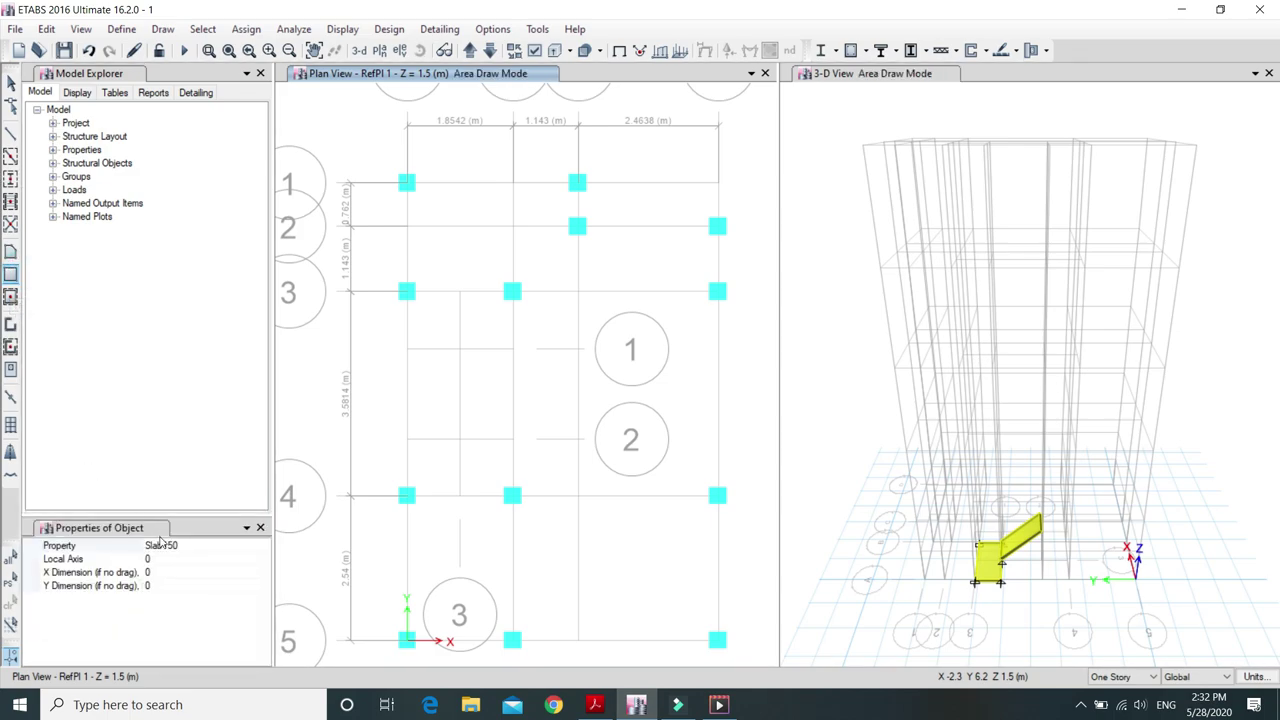
click(407, 441)
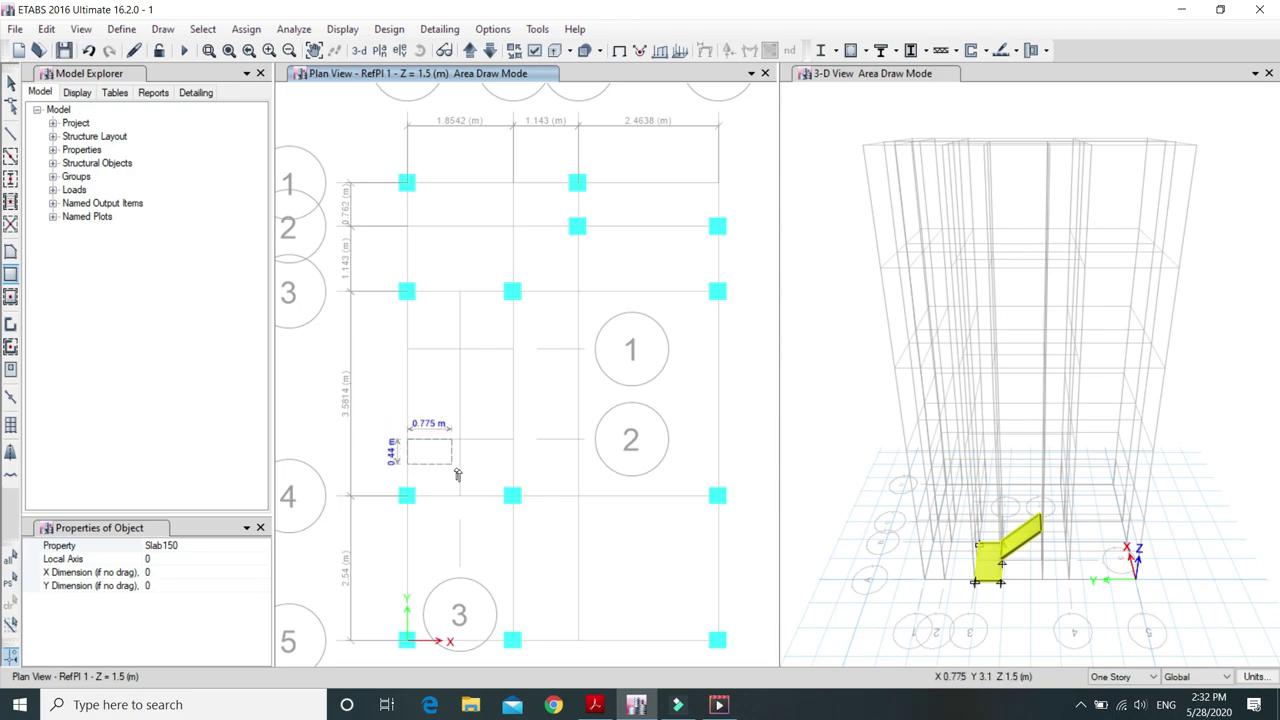
click(512, 497)
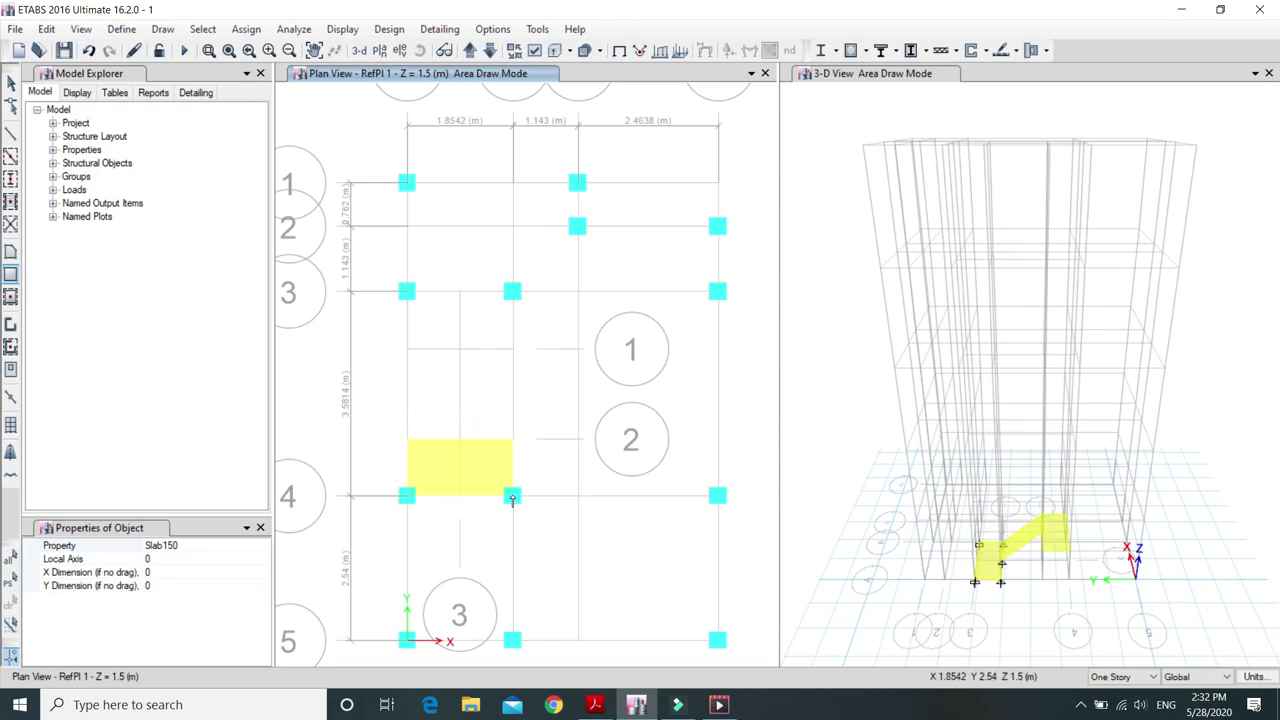
- Check the second stair flight's position on the floor plan in Acrobat Reader and return to ETABS
key(alt)
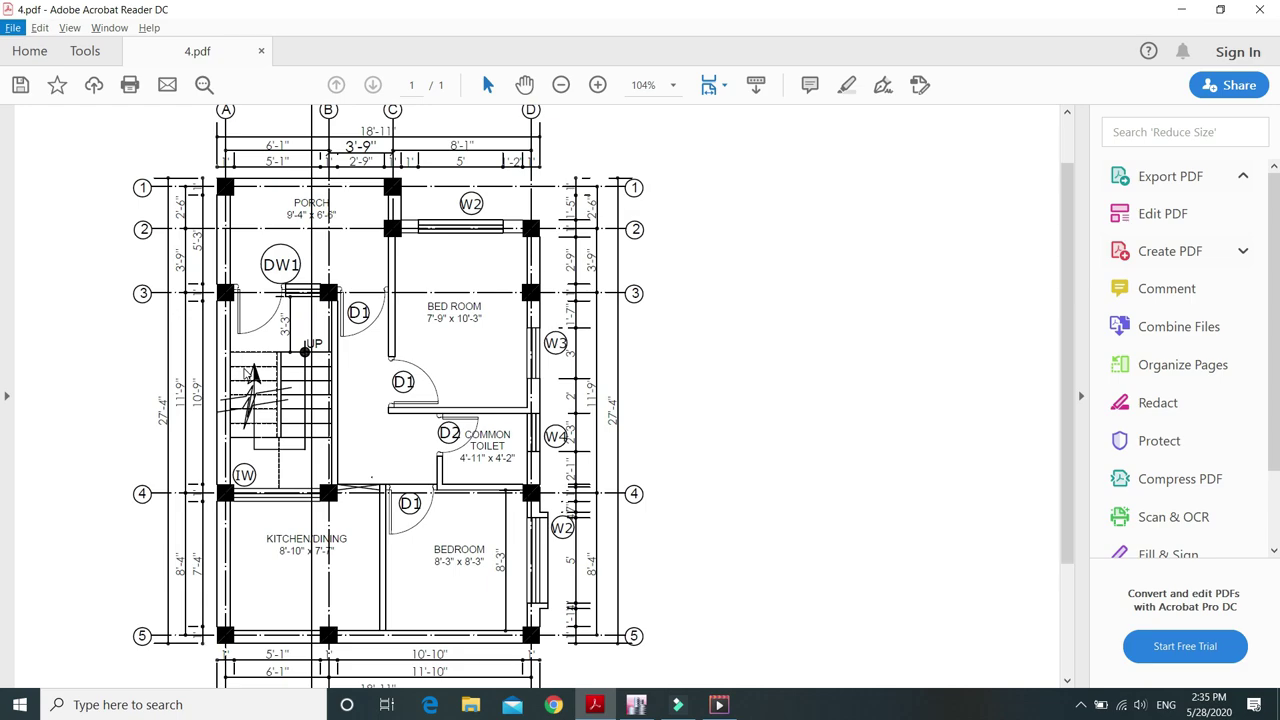
key(alt+Tab)
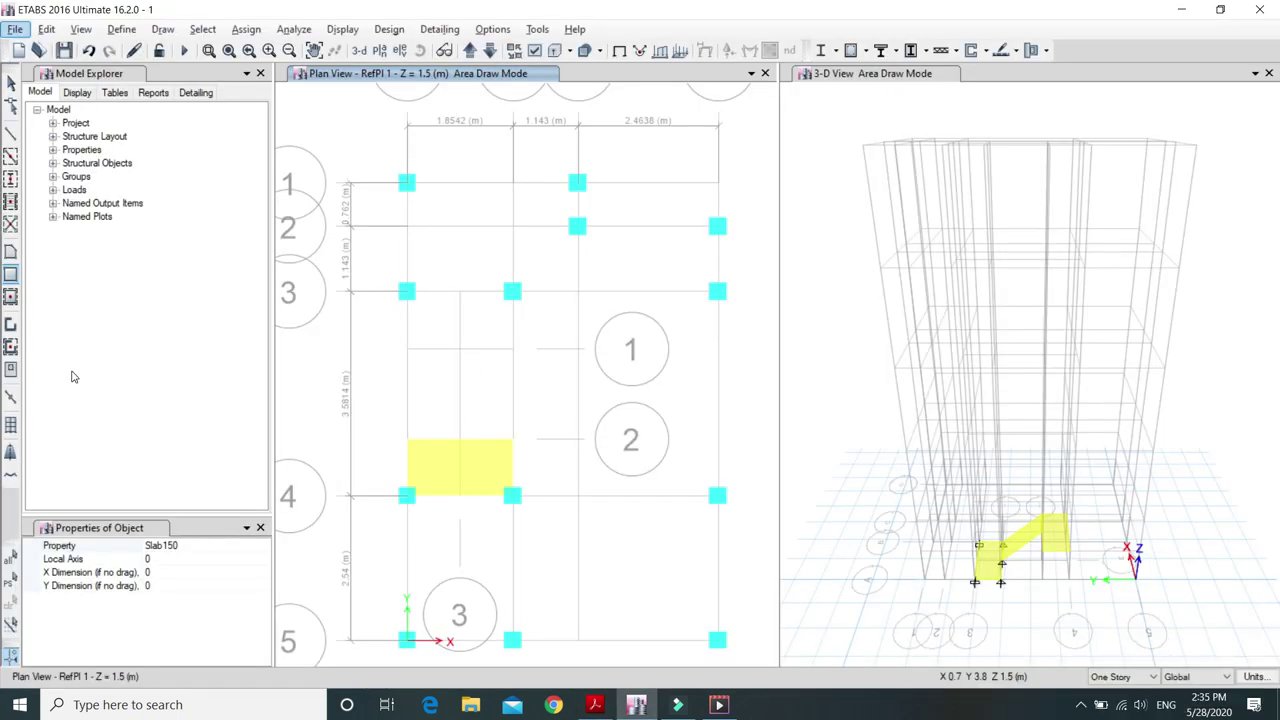
- Draw a sloped Slab150 flight between grid A and stair grid line 3, from stair line 2 at RefPl 1 to stair line 1 at 1ST F
click(10, 253)
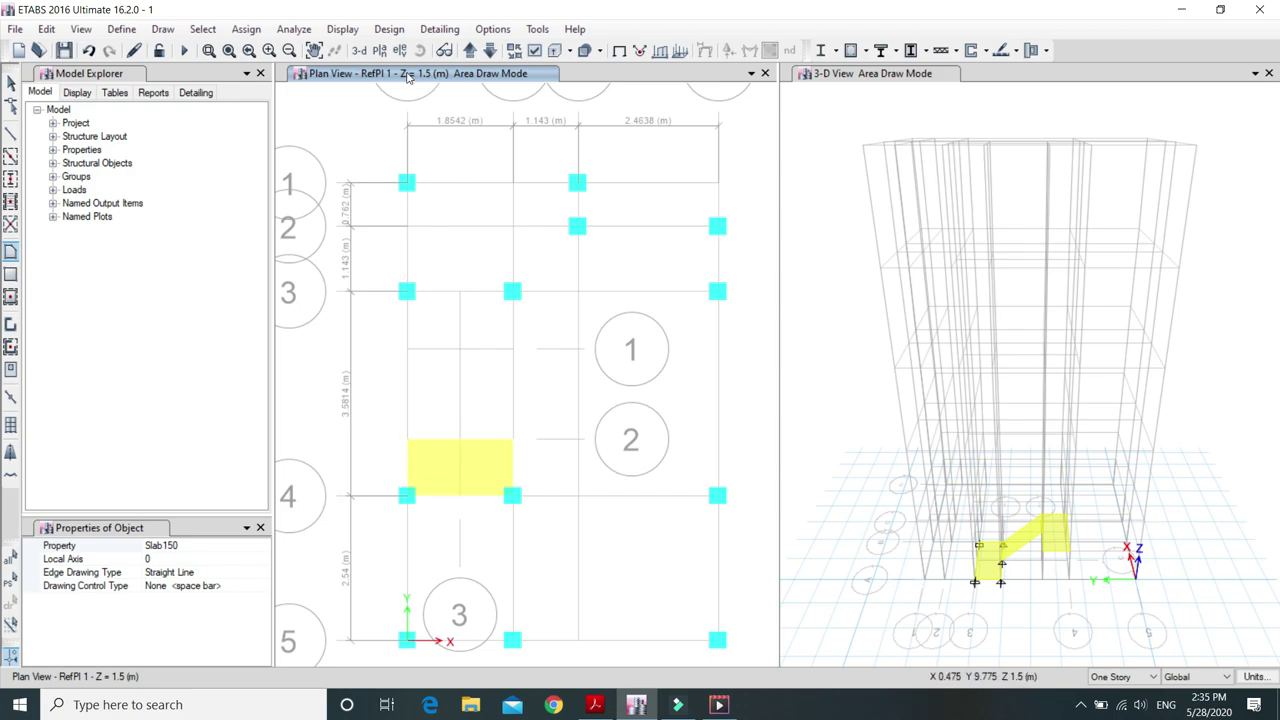
click(407, 441)
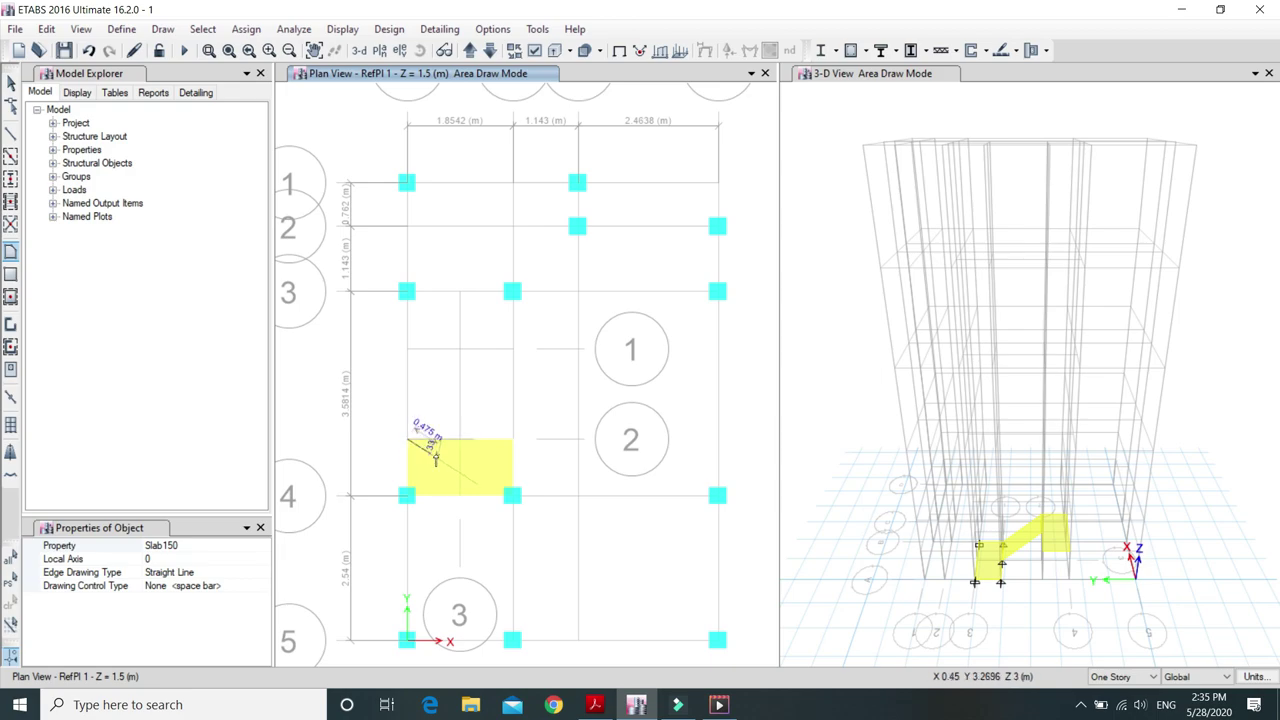
click(459, 441)
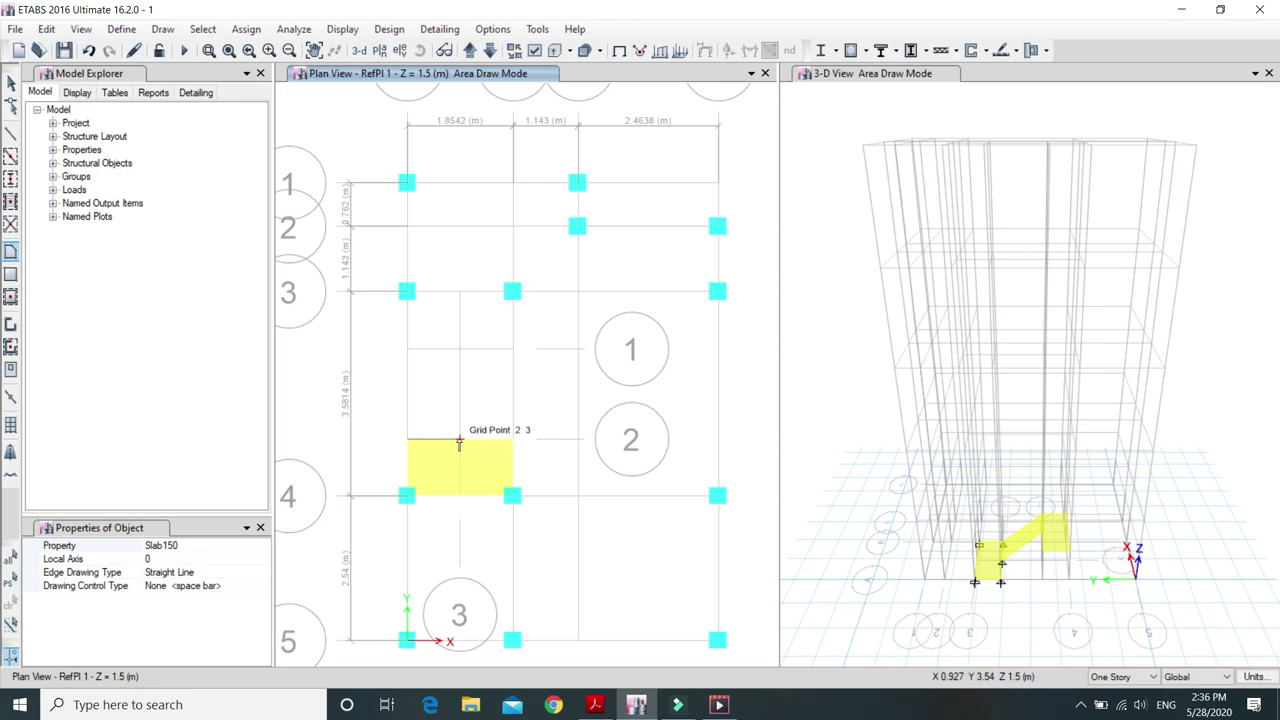
click(470, 51)
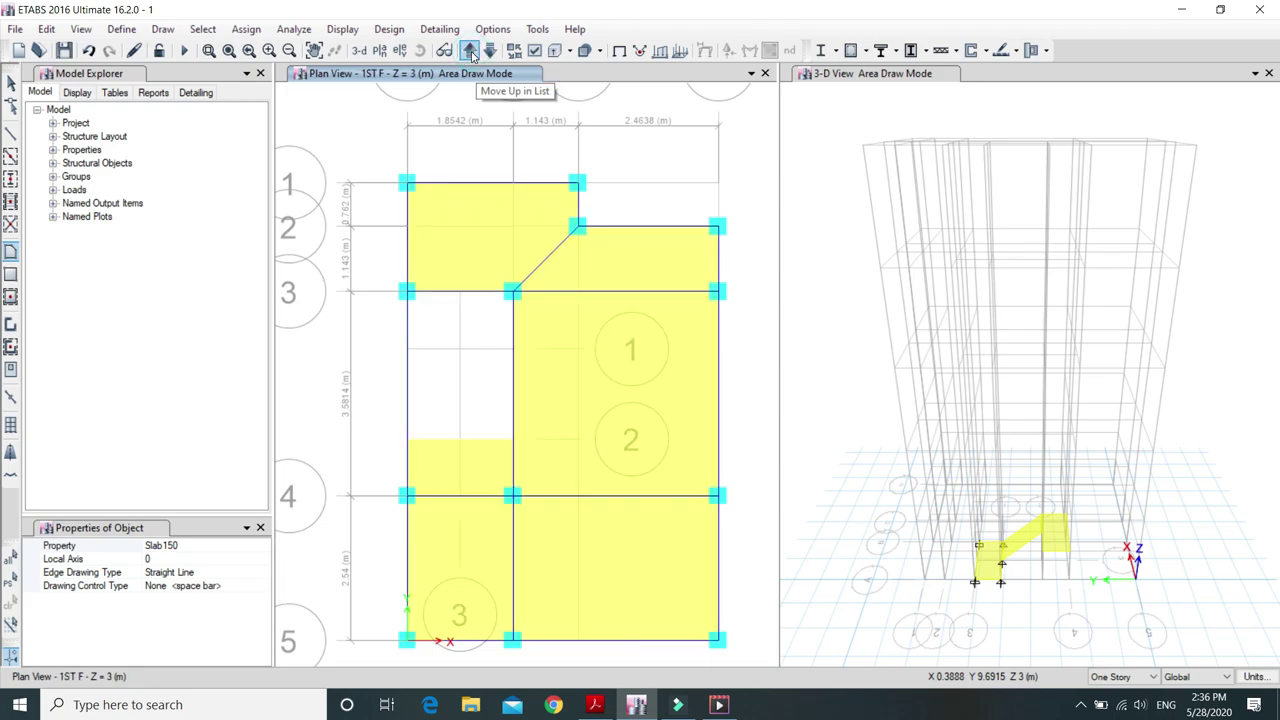
click(460, 350)
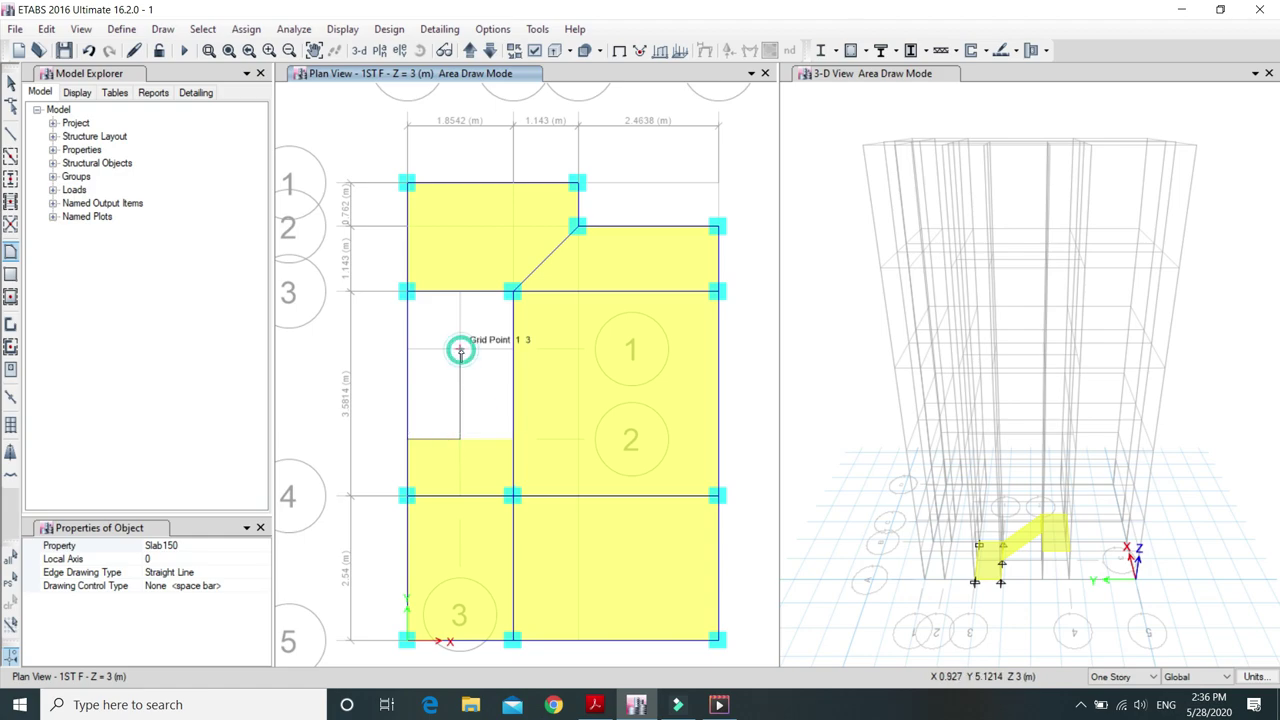
click(408, 351)
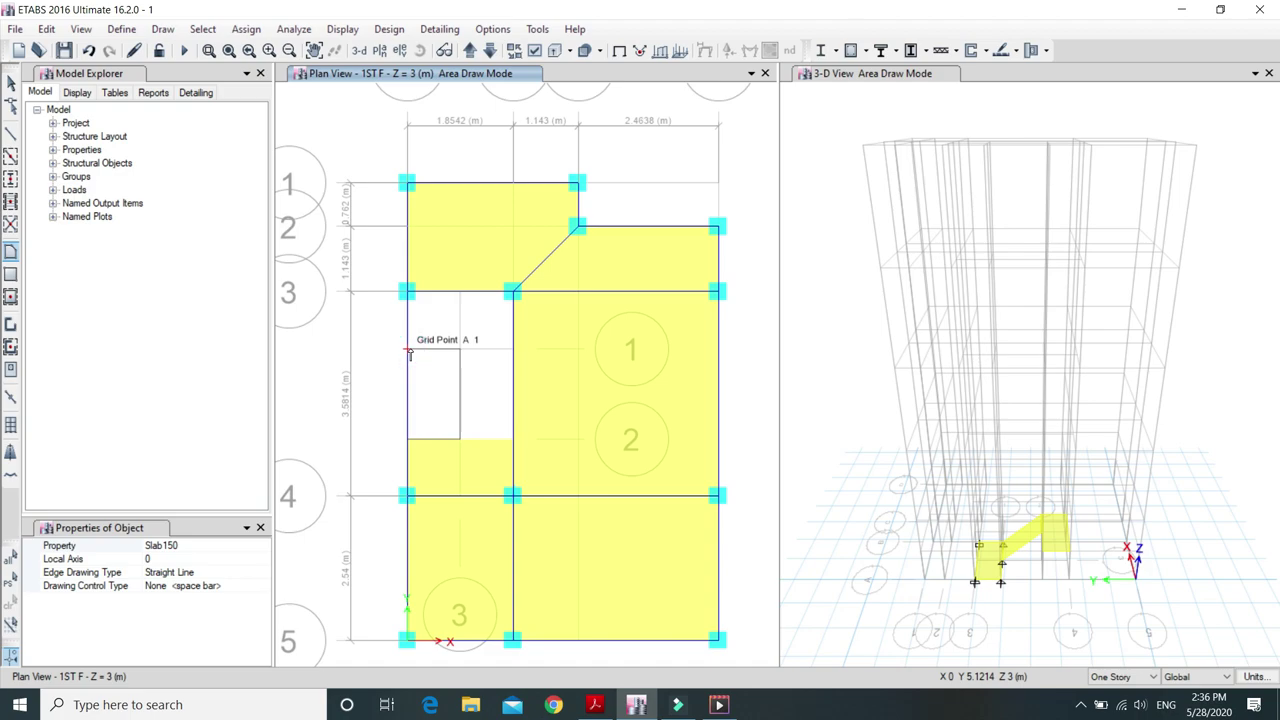
click(490, 50)
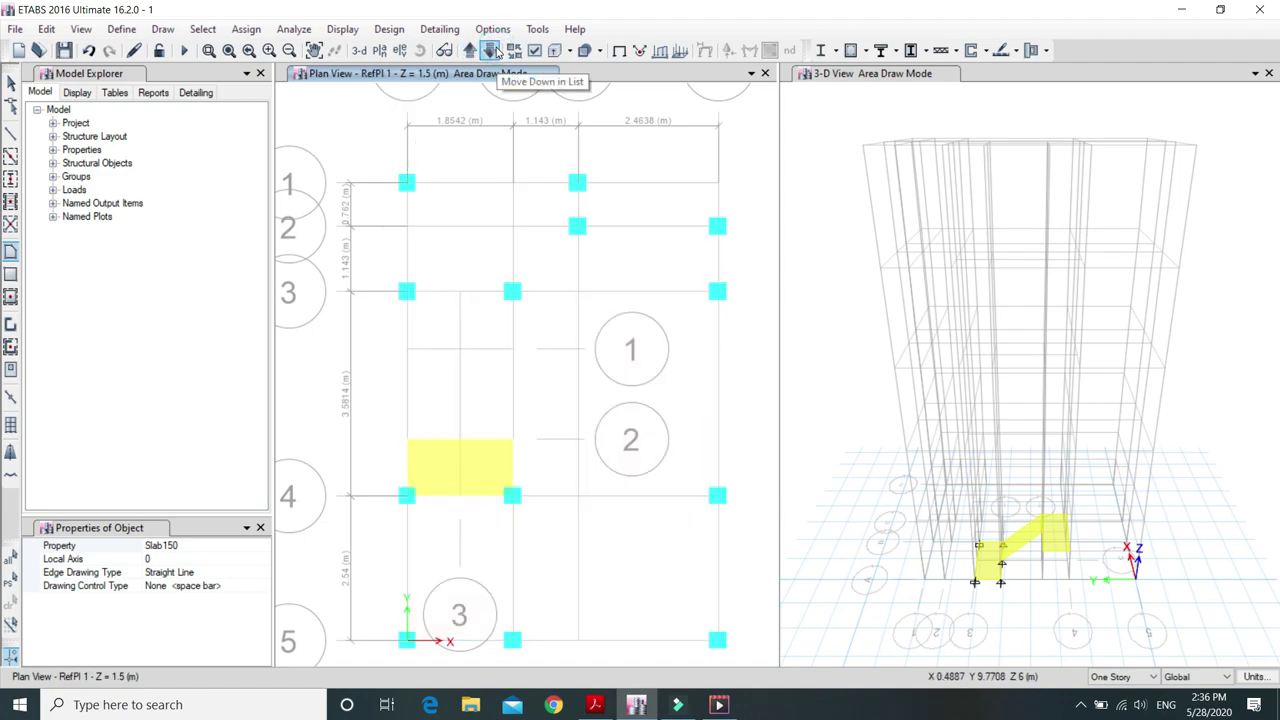
double_click(407, 440)
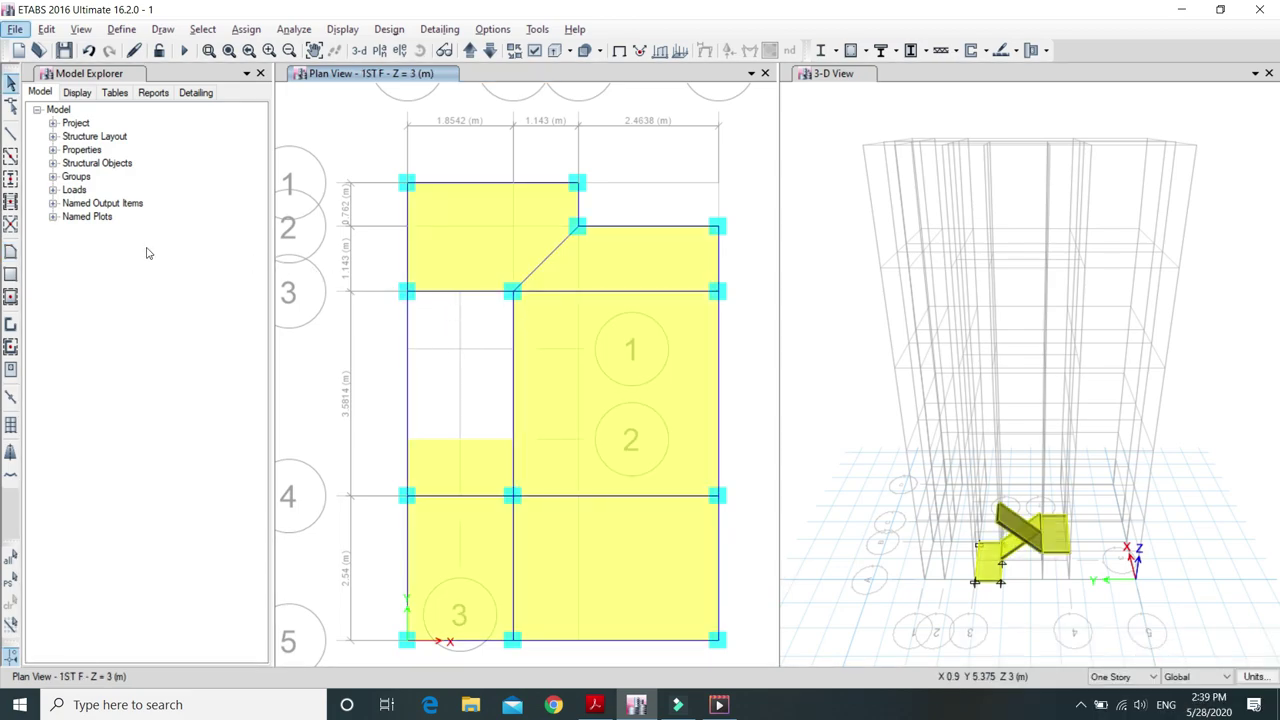
- Try to draw a rectangular Slab150 floor on the 1ST F plan from grid point A3 to grid B near stair line 1, and delete it
click(9, 274)
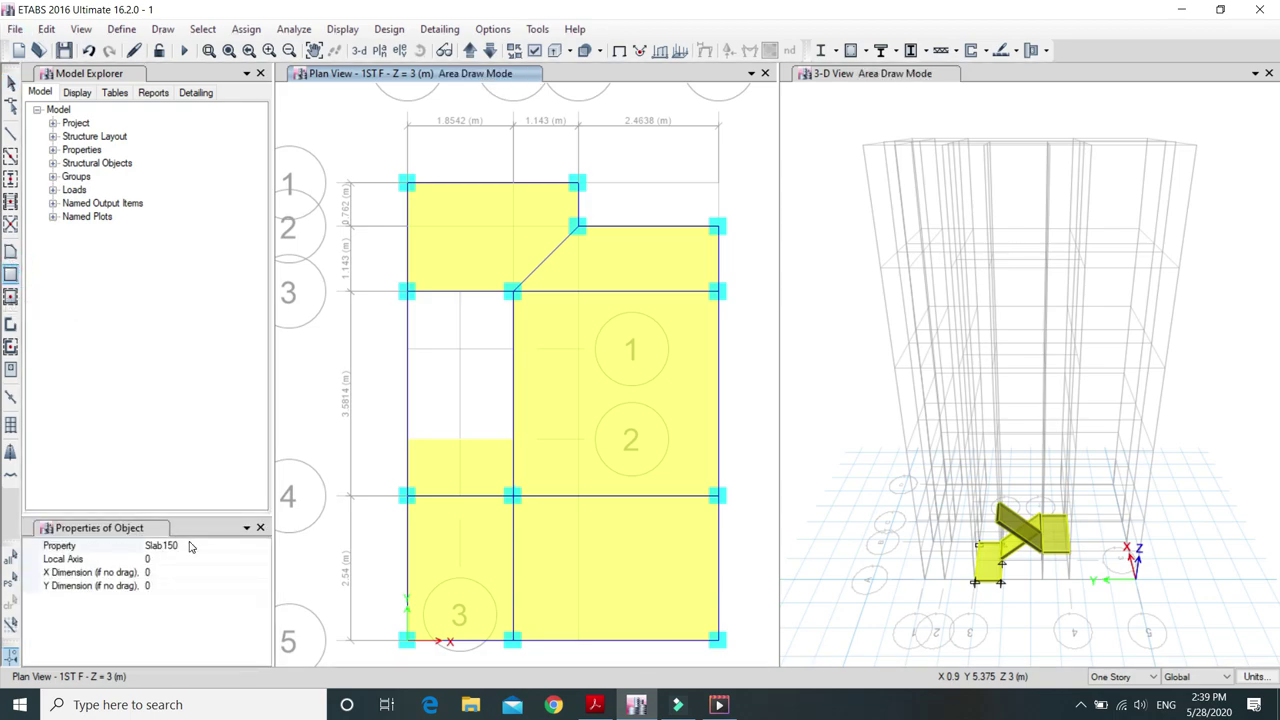
click(406, 291)
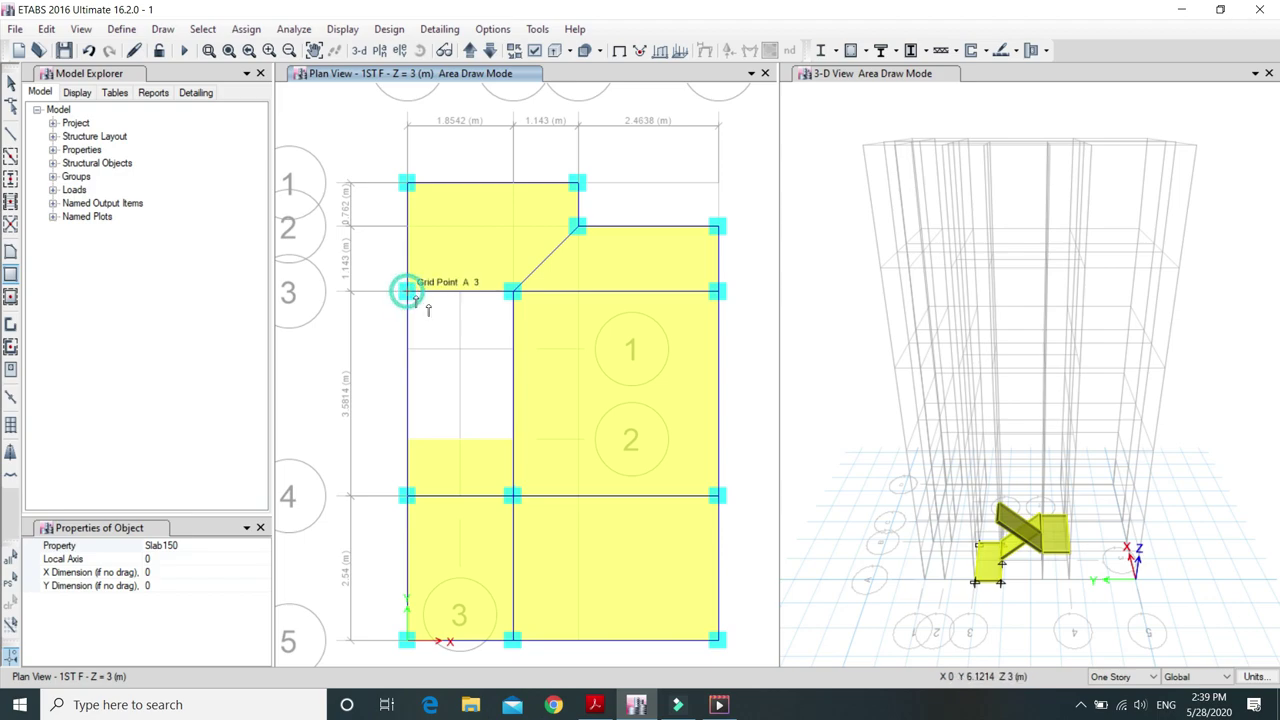
click(512, 352)
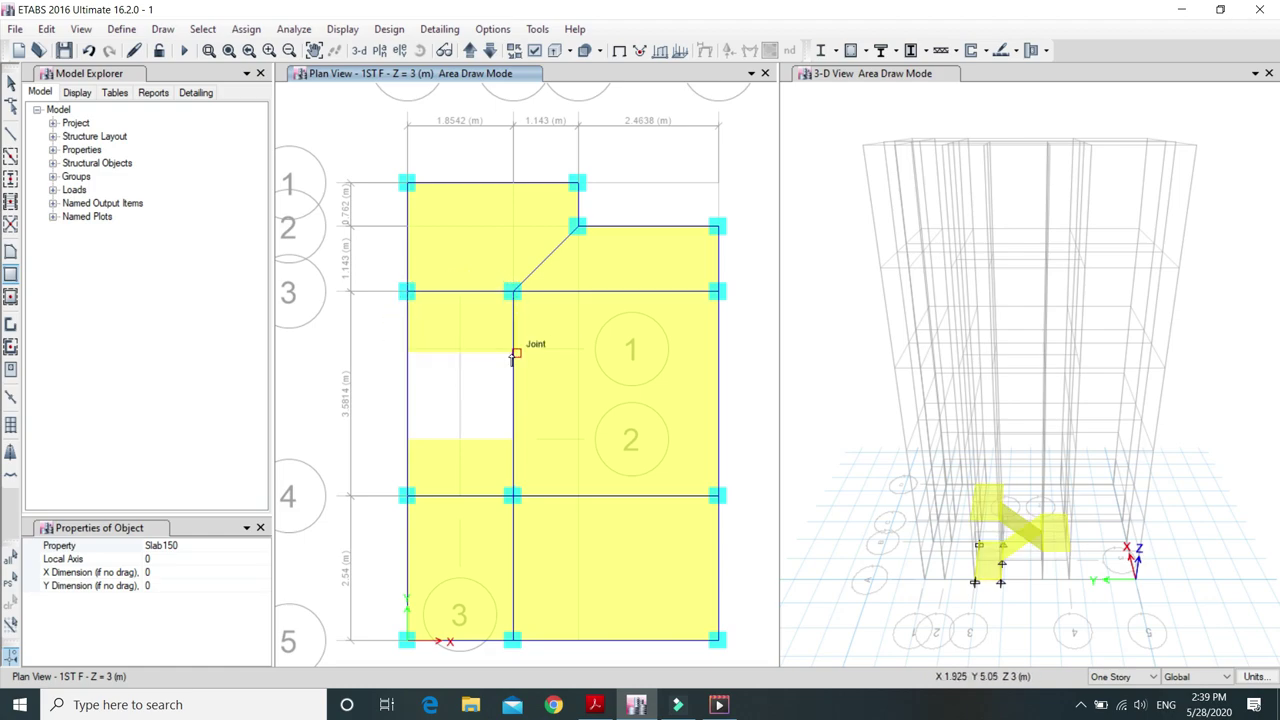
key(Escape)
click(450, 328)
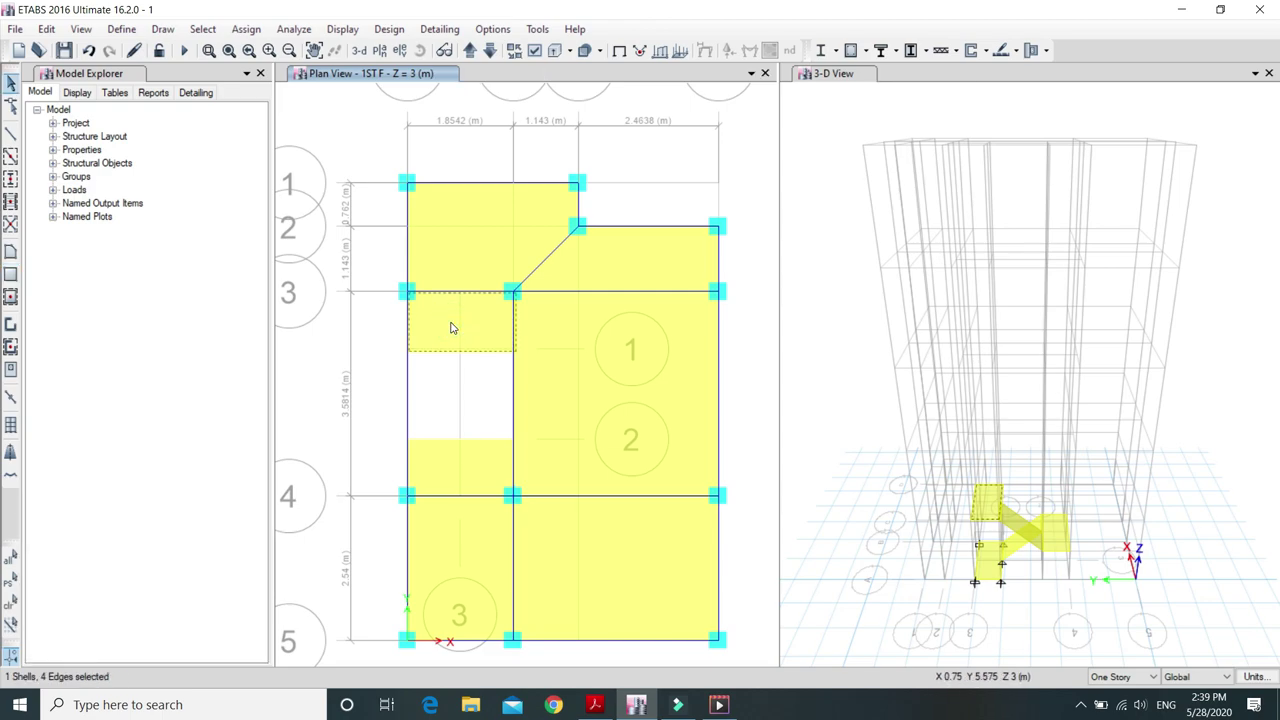
key(Delete)
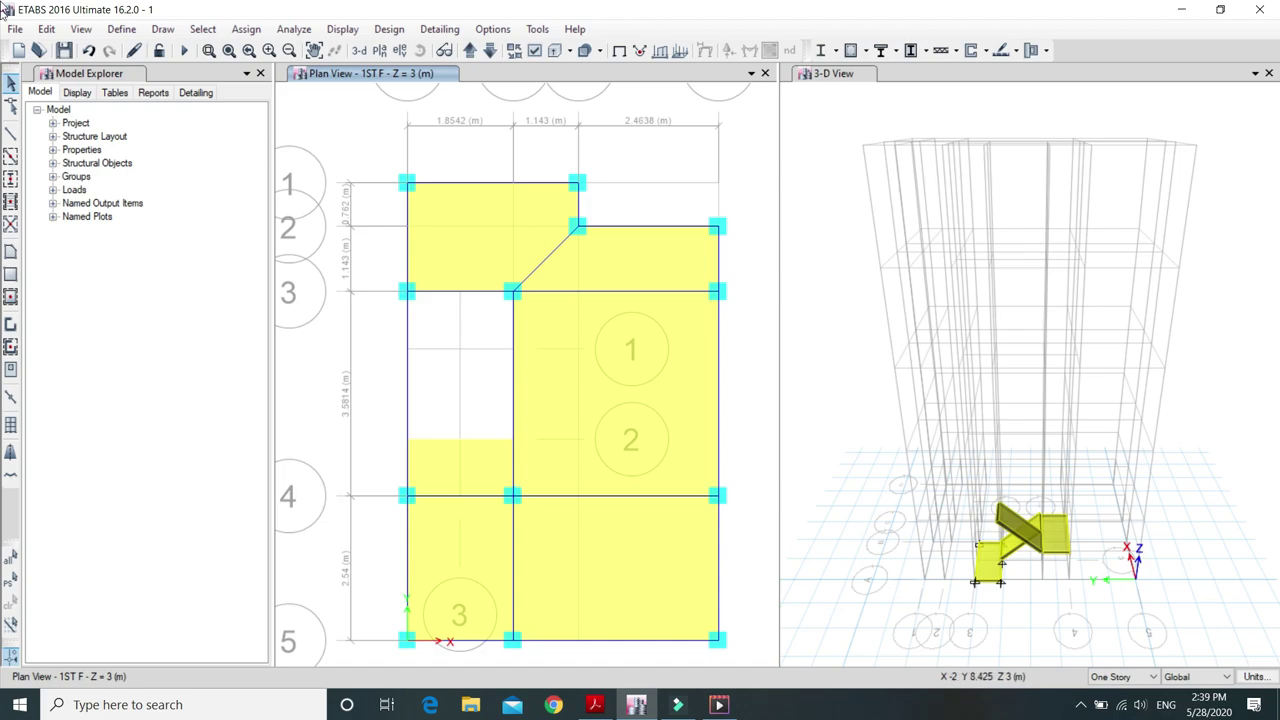
- Draw a rectangular Slab150 floor on the 1ST F plan from grid point A3 to the crossing of grid B and stair grid line 1
click(10, 274)
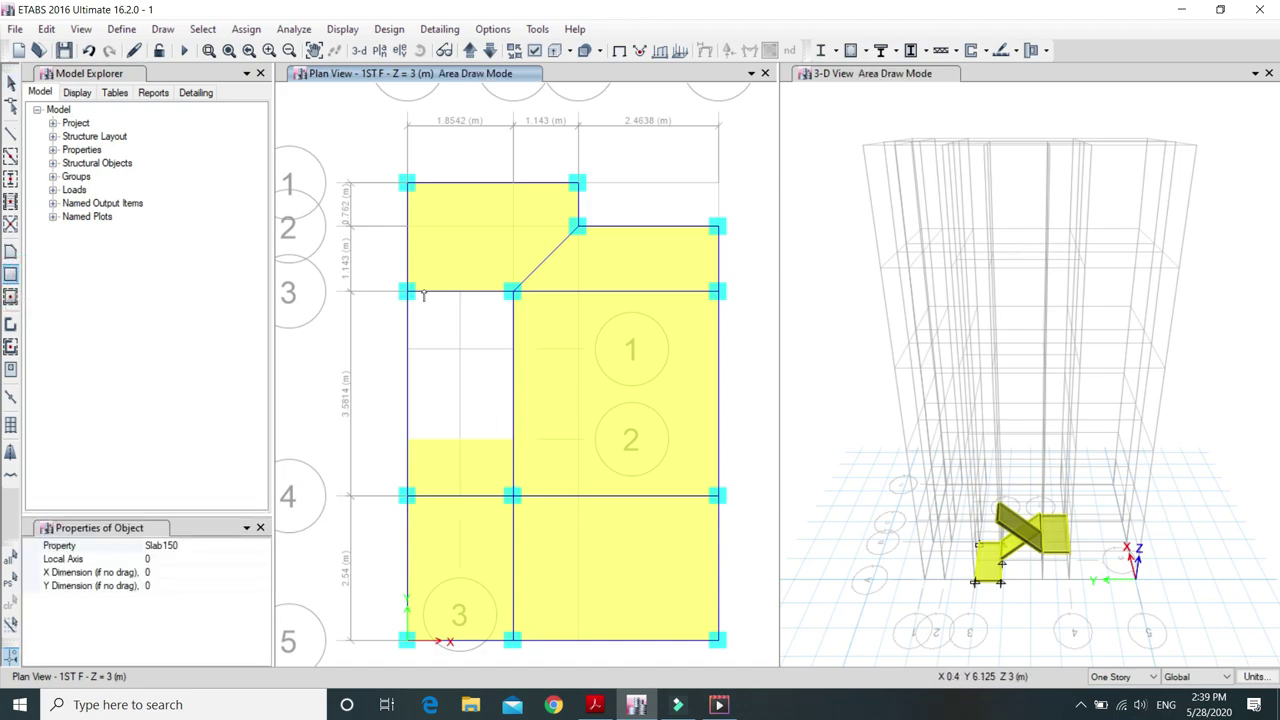
click(406, 291)
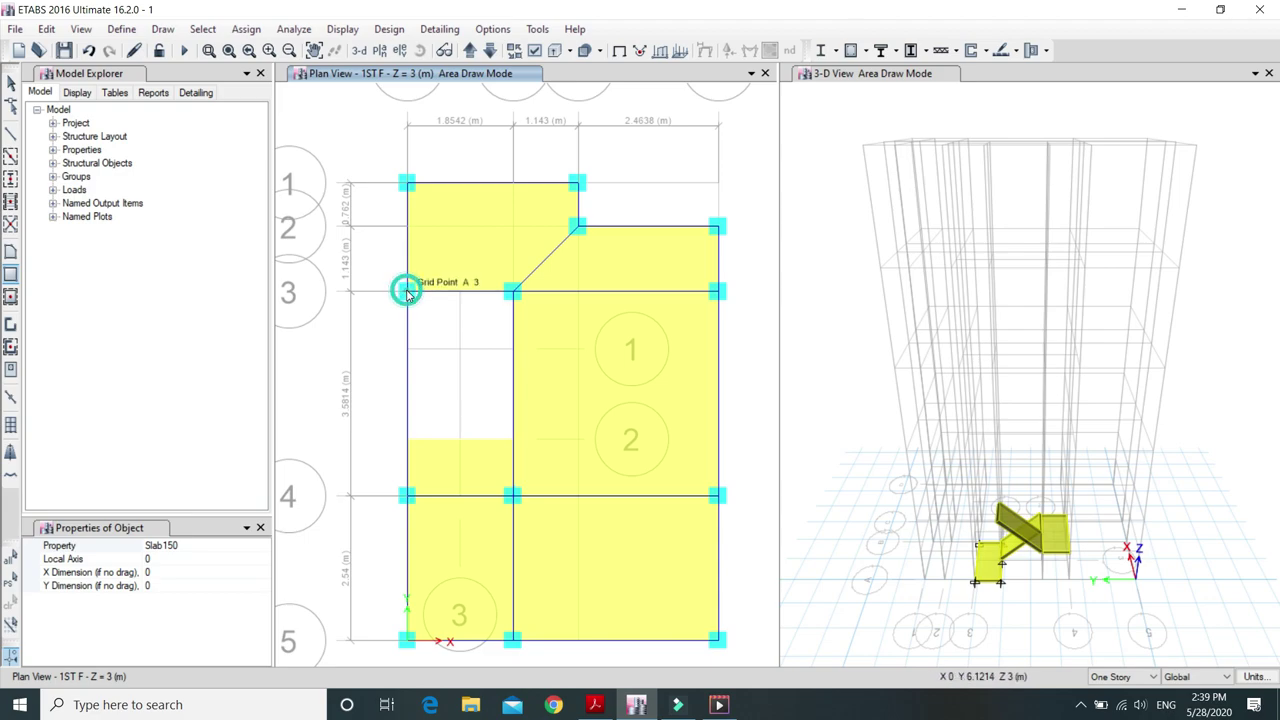
click(512, 350)
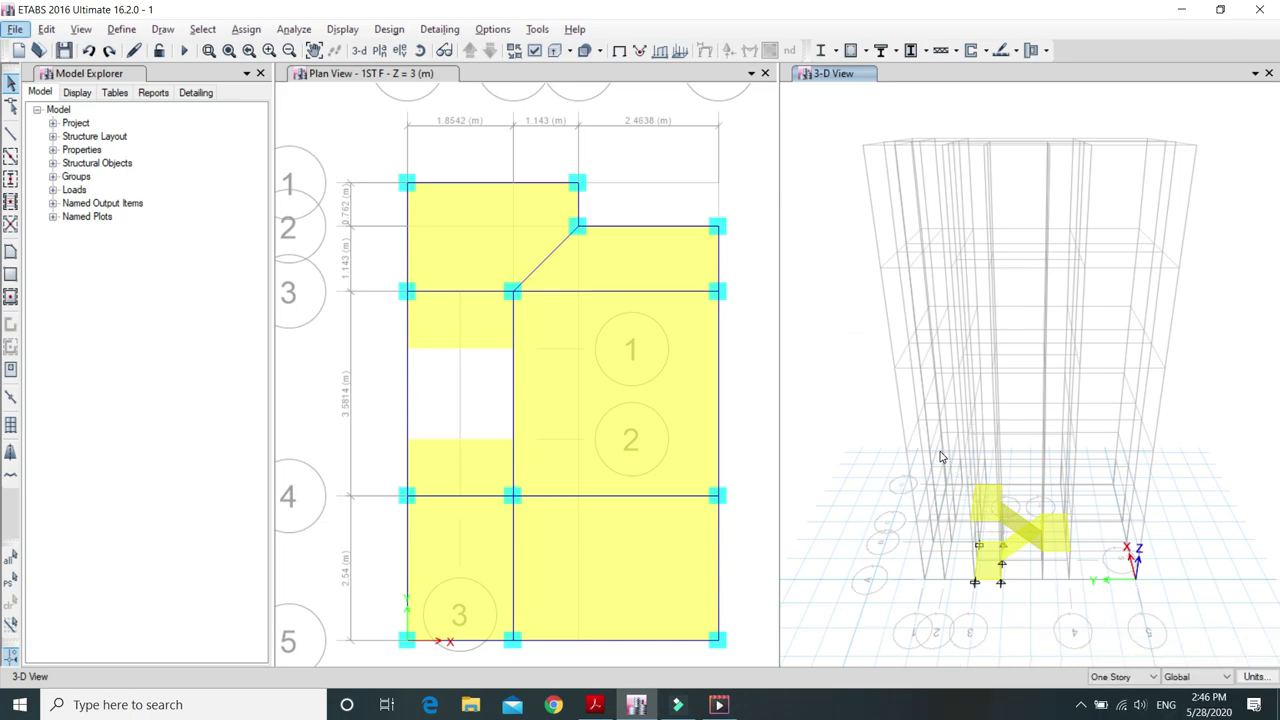
- Select the whole staircase in the 3-D view and replicate it by story to 2ND F
drag(862, 367, 1107, 613)
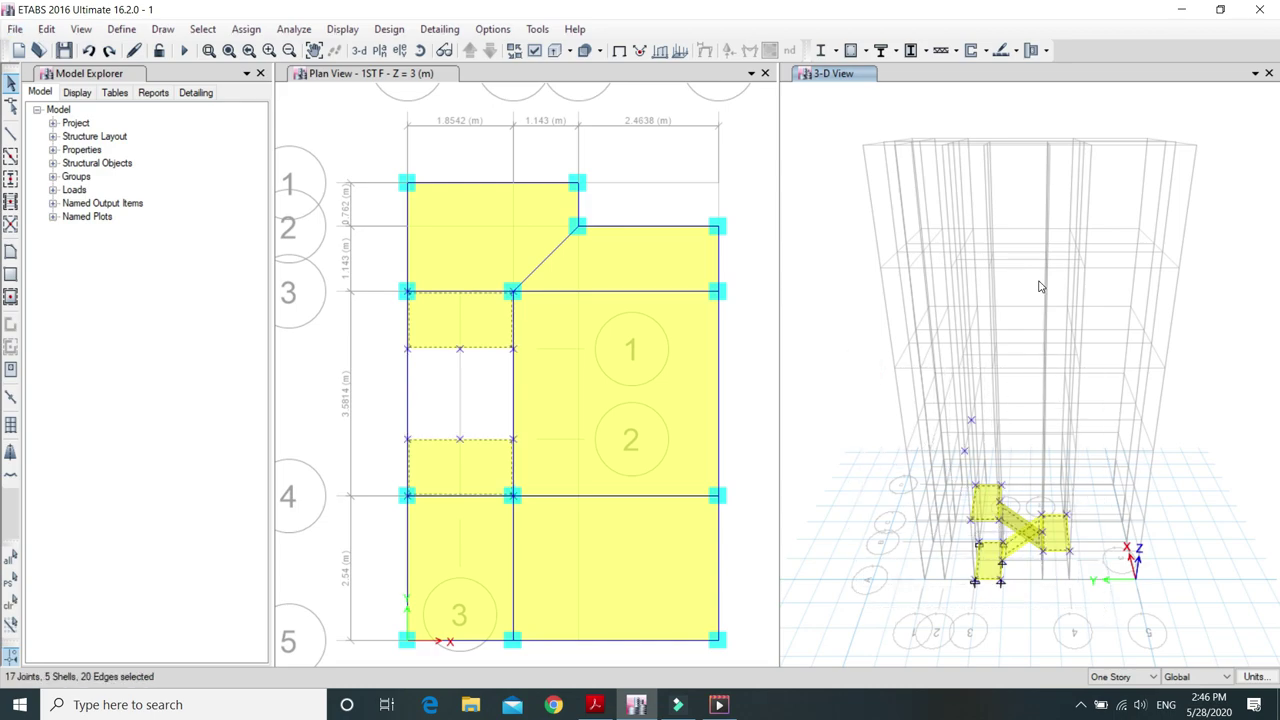
click(47, 30)
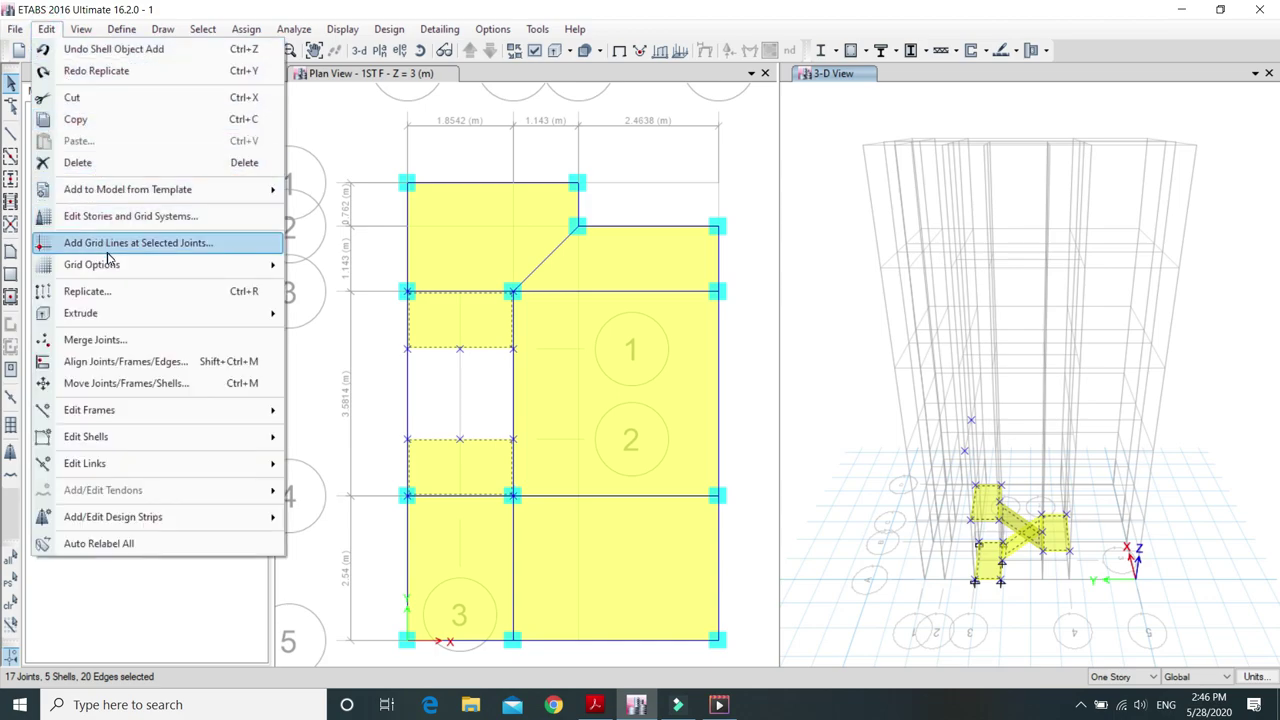
click(88, 291)
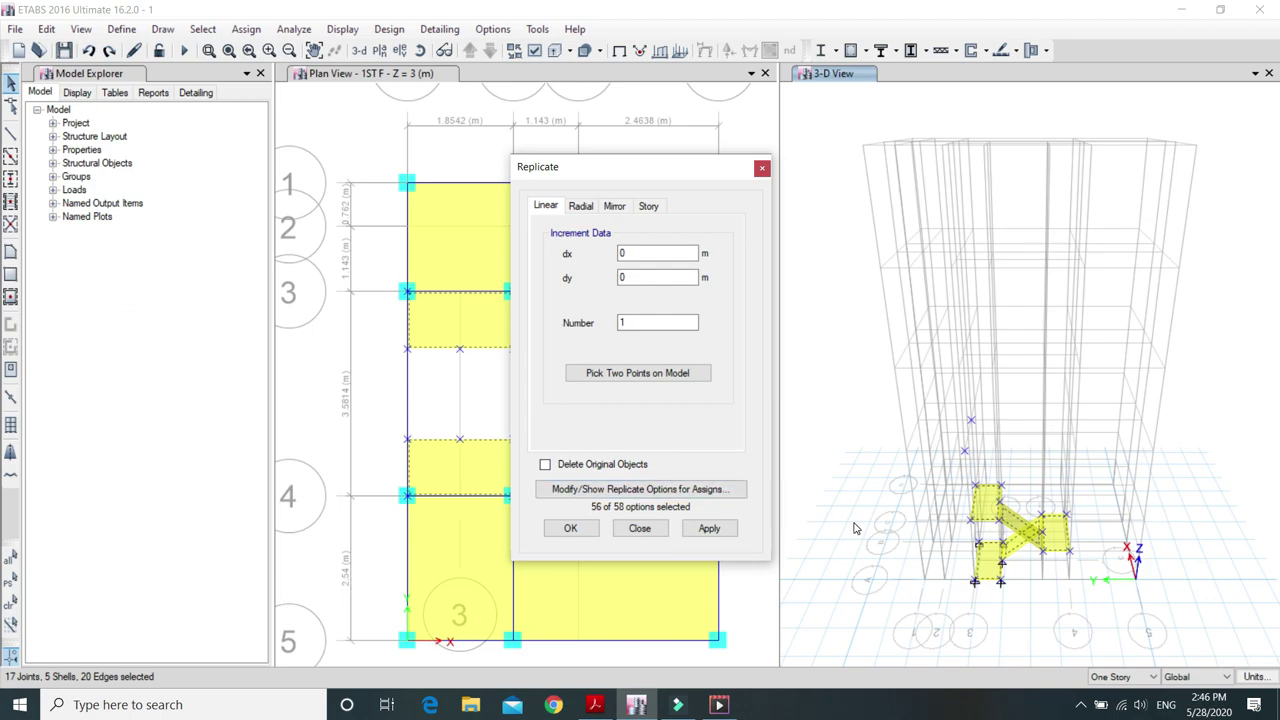
click(648, 206)
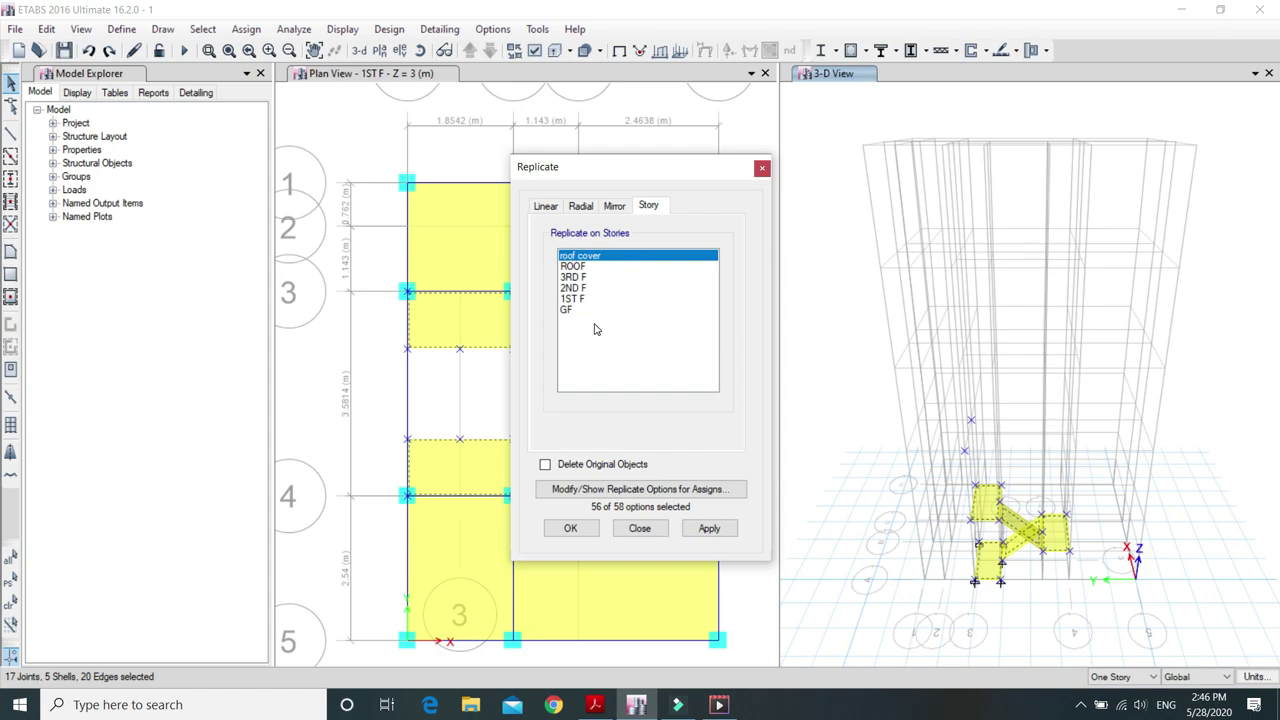
click(585, 289)
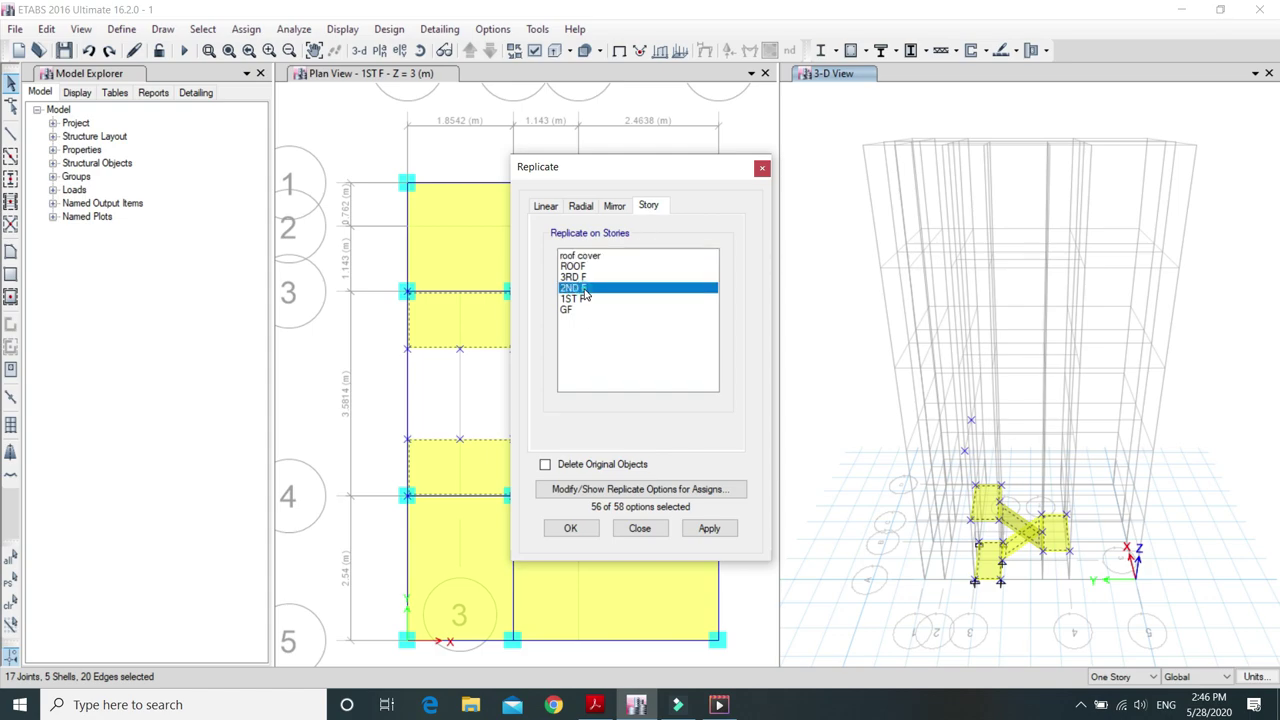
click(713, 525)
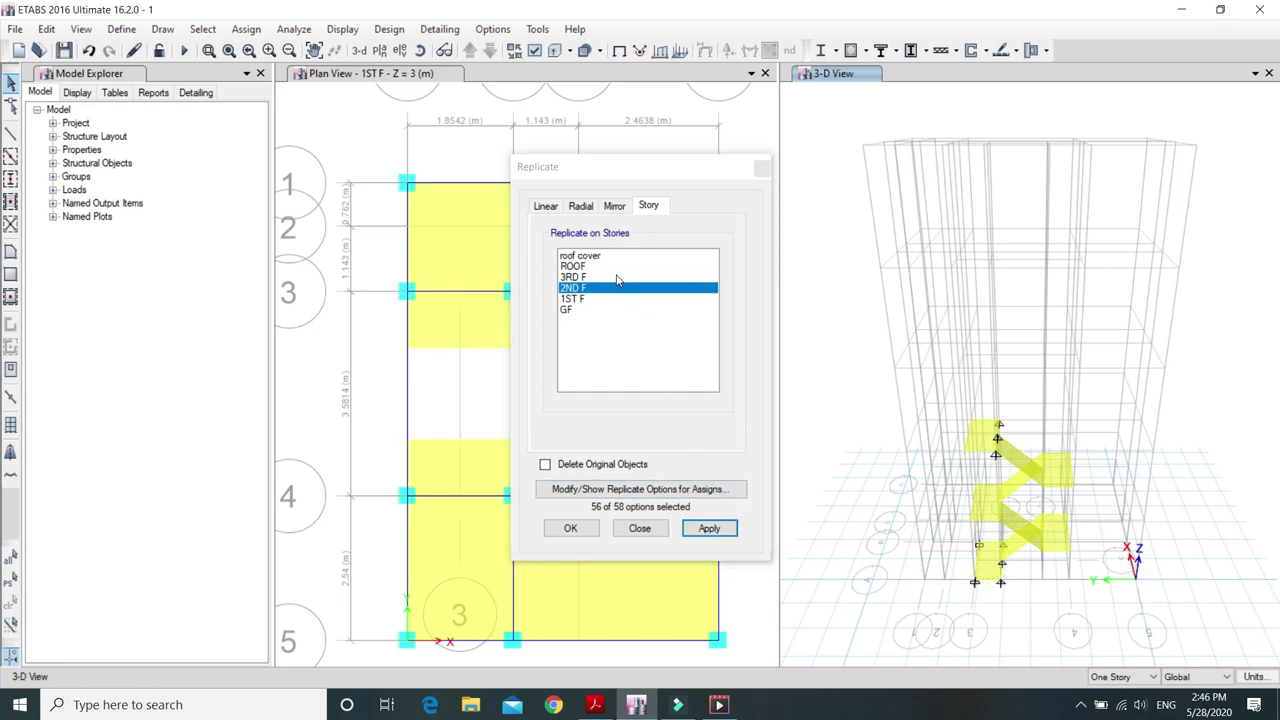
- Try to replicate the staircase to 3RD F, close the Replicate dialog, and undo the replication
click(574, 278)
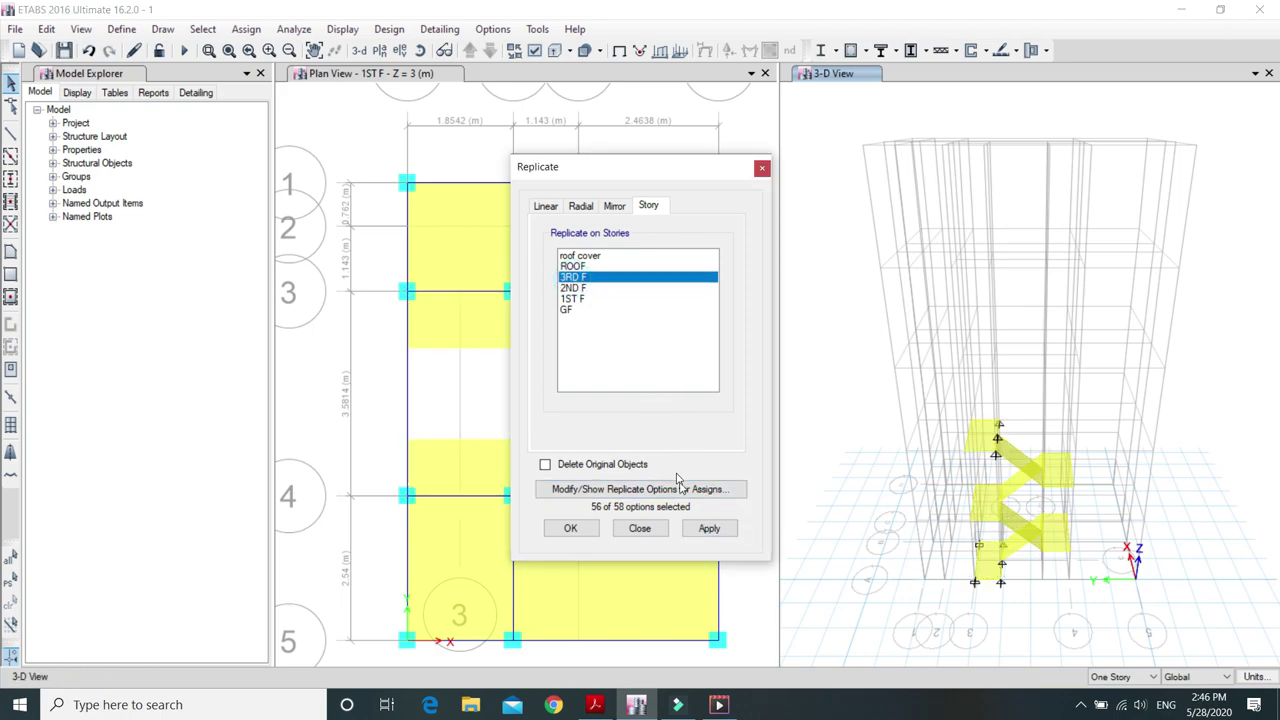
click(707, 530)
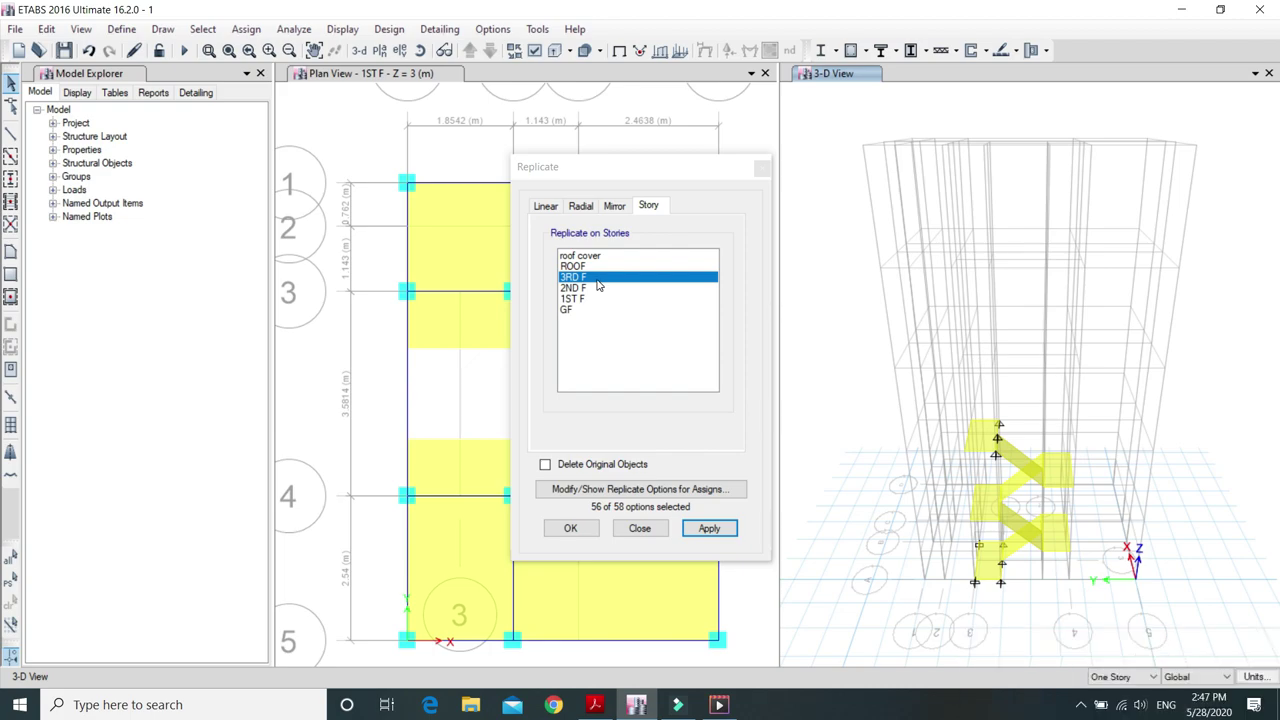
click(639, 528)
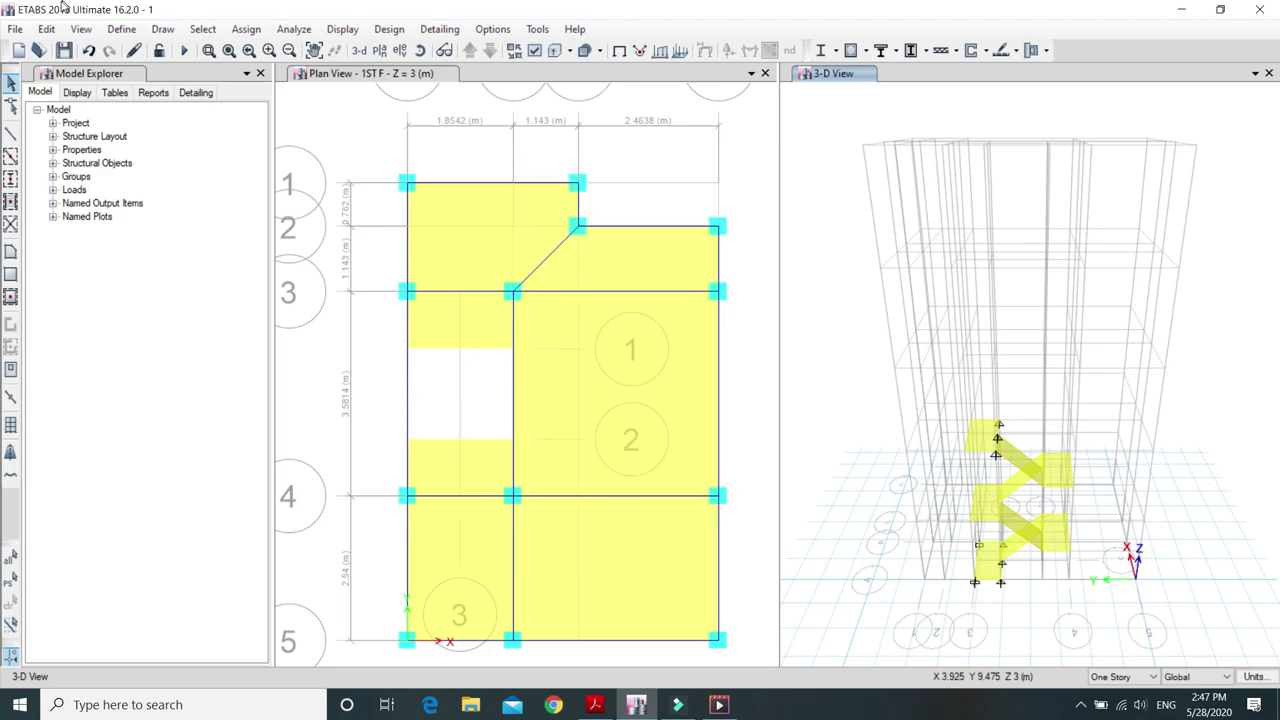
click(89, 51)
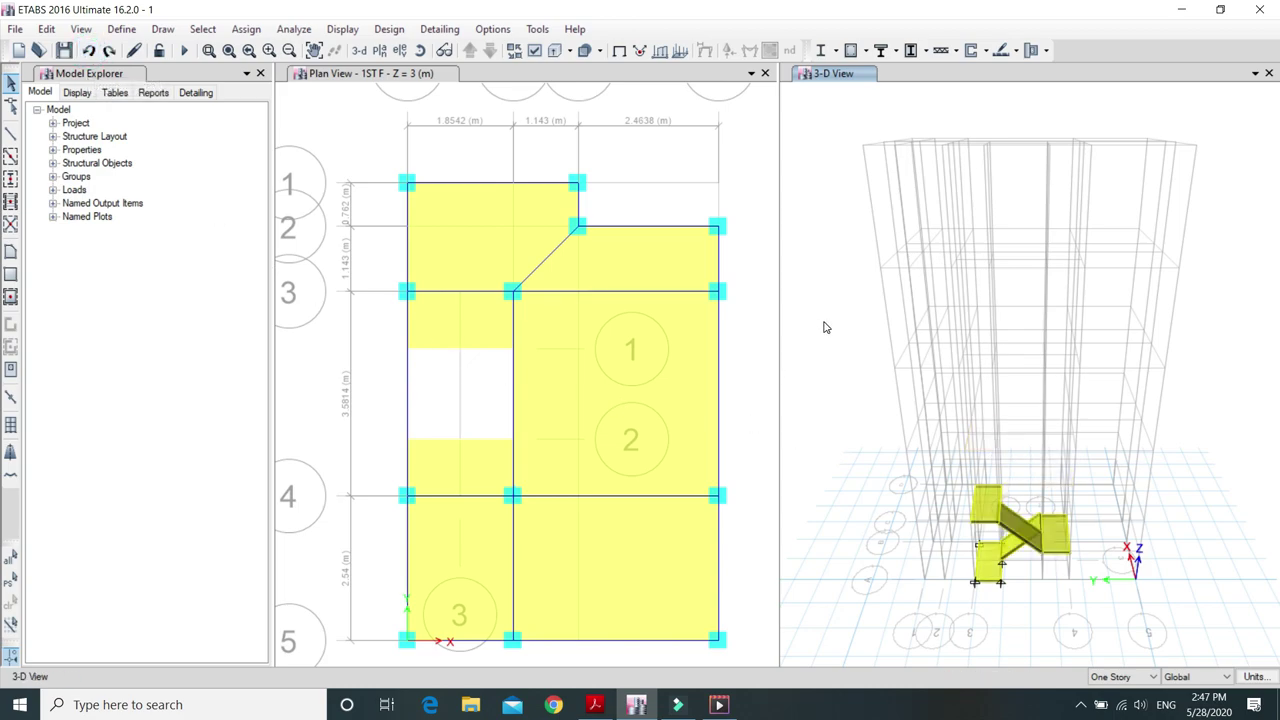
- Select the whole staircase in the 3-D view and replicate it by story to 2ND F, 3RD F and ROOF
drag(844, 362, 1128, 610)
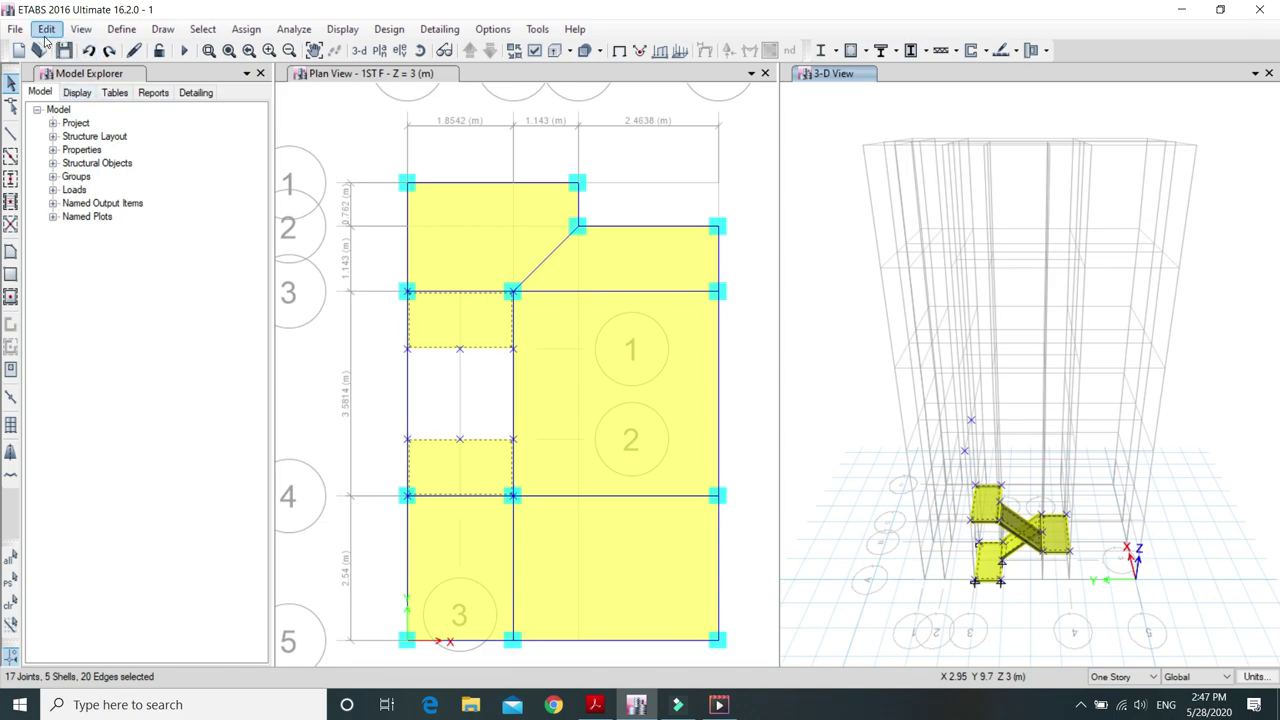
click(46, 30)
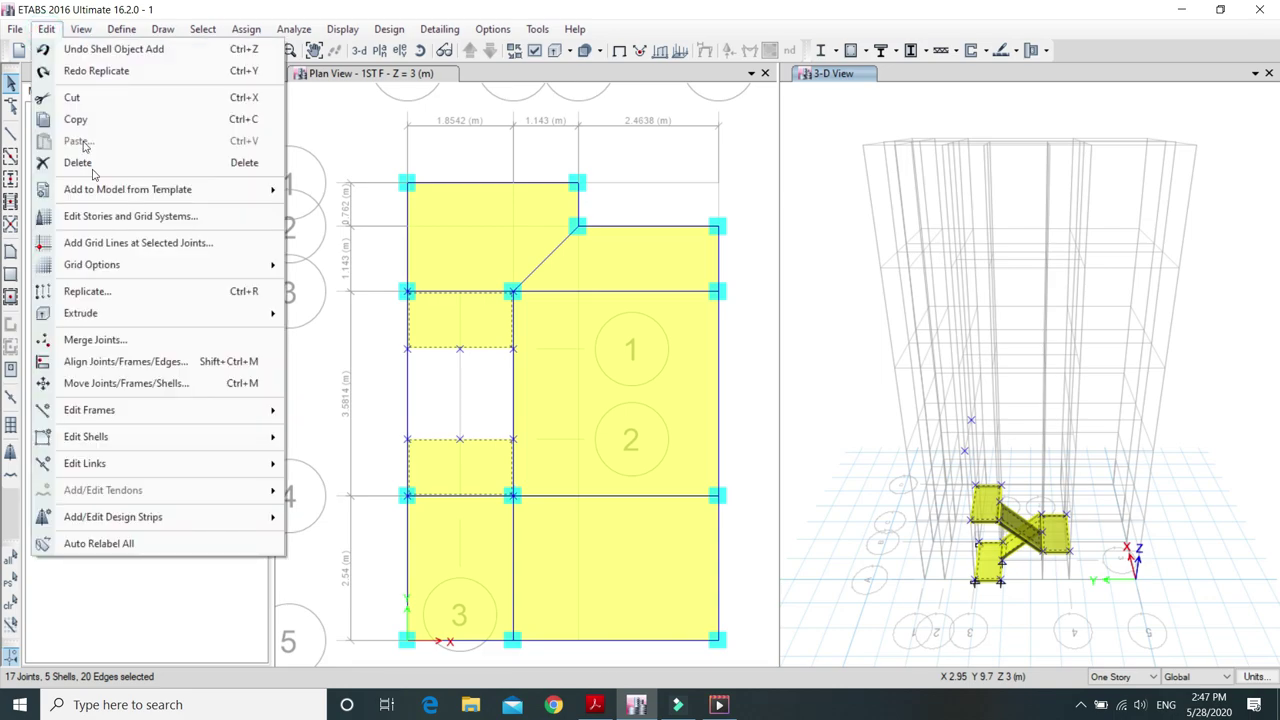
click(158, 291)
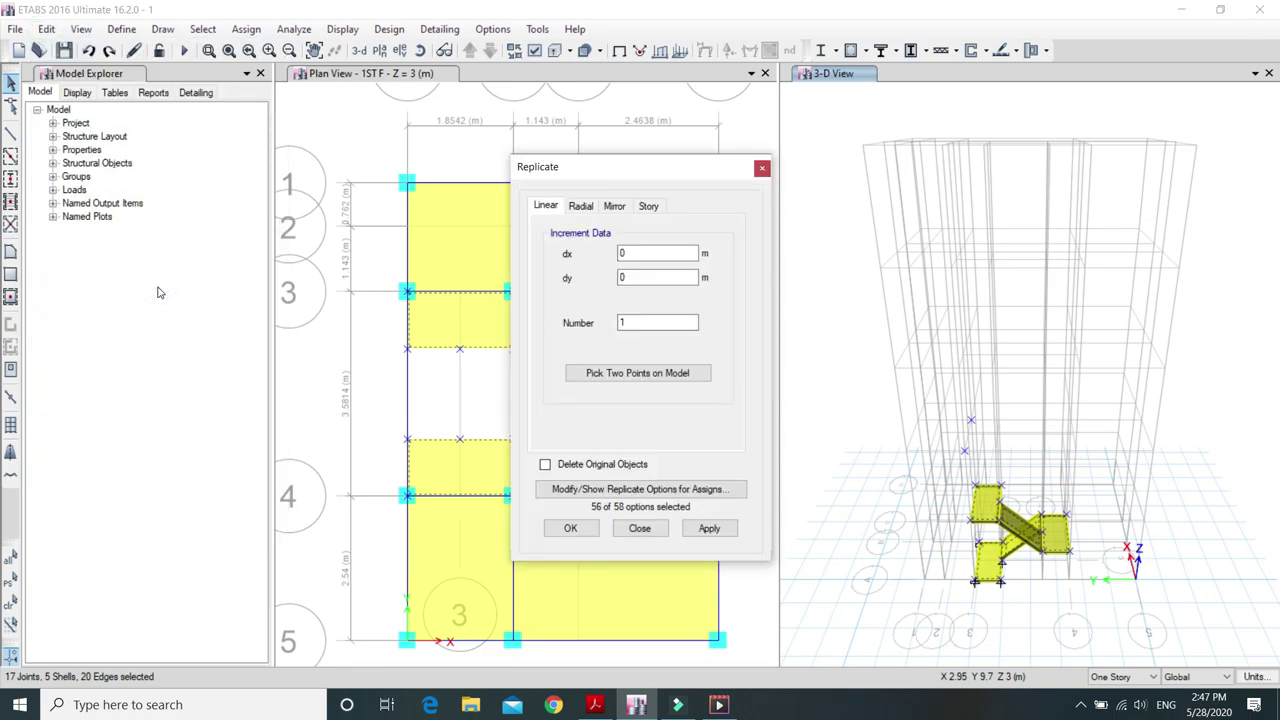
click(647, 207)
drag(594, 292, 588, 274)
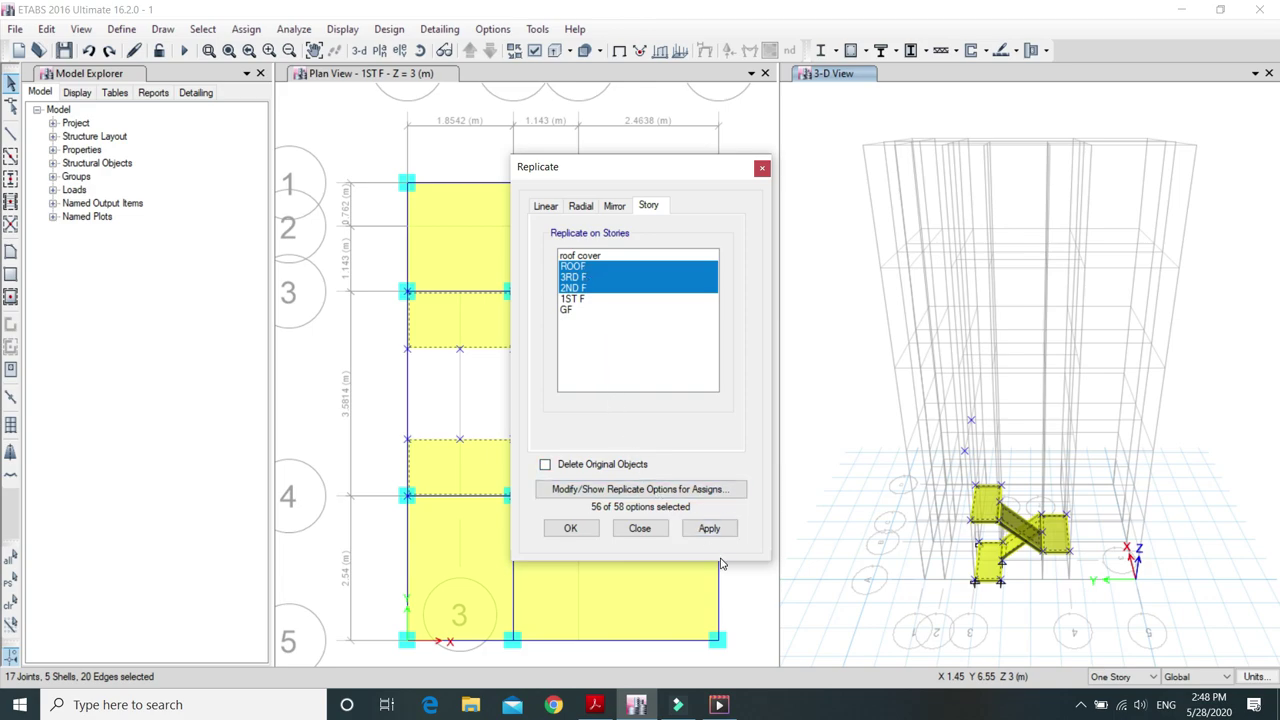
click(709, 529)
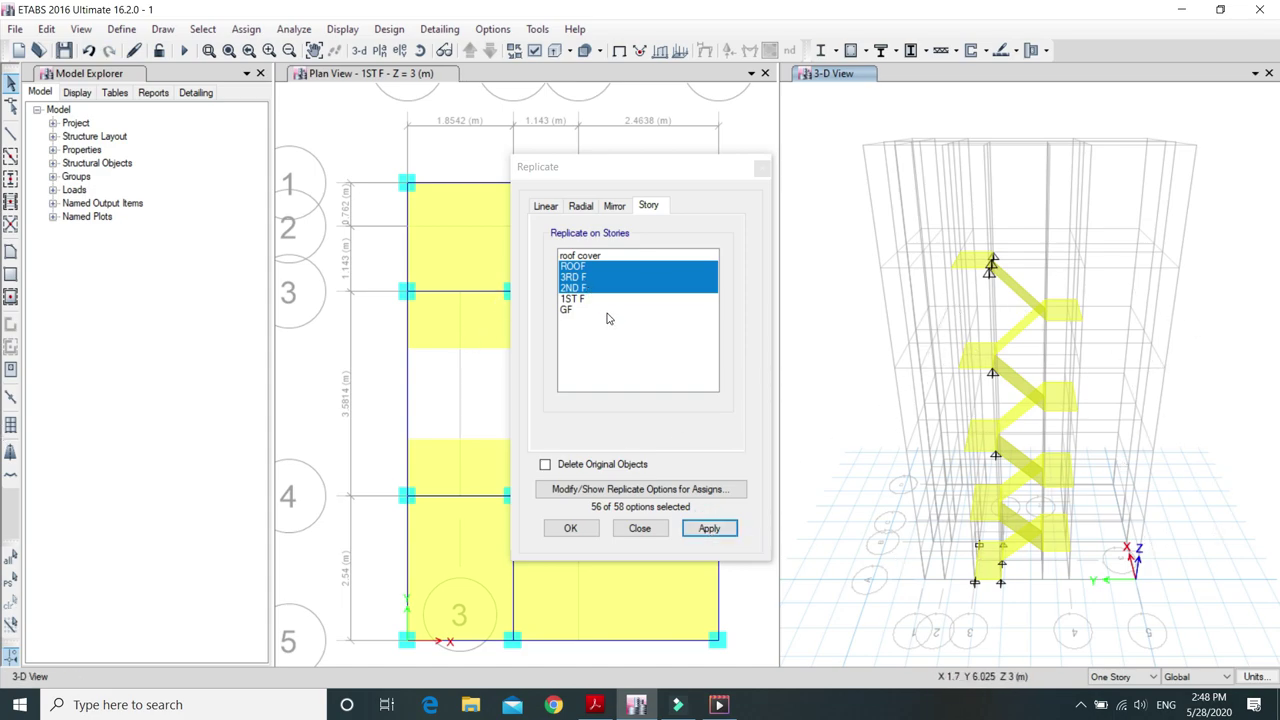
click(576, 531)
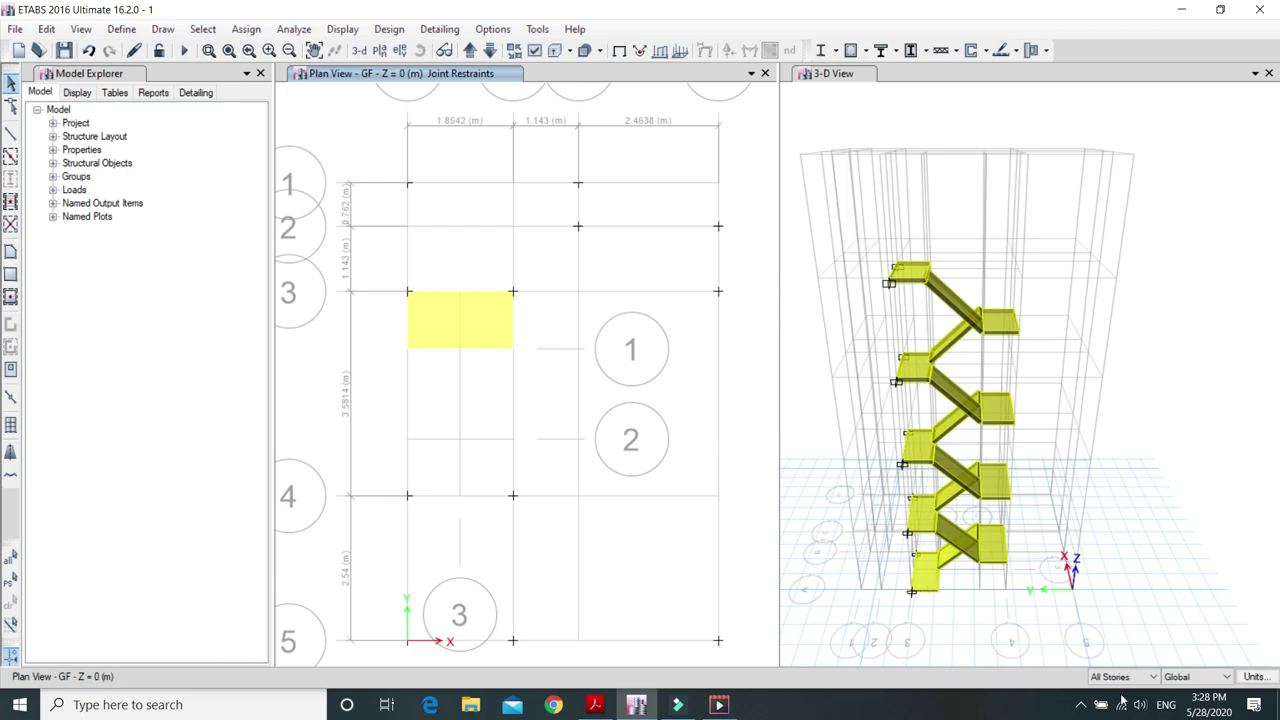
- Remove all joint restraints from the joints at grid points A3 and B3 on all stories
click(407, 292)
click(512, 293)
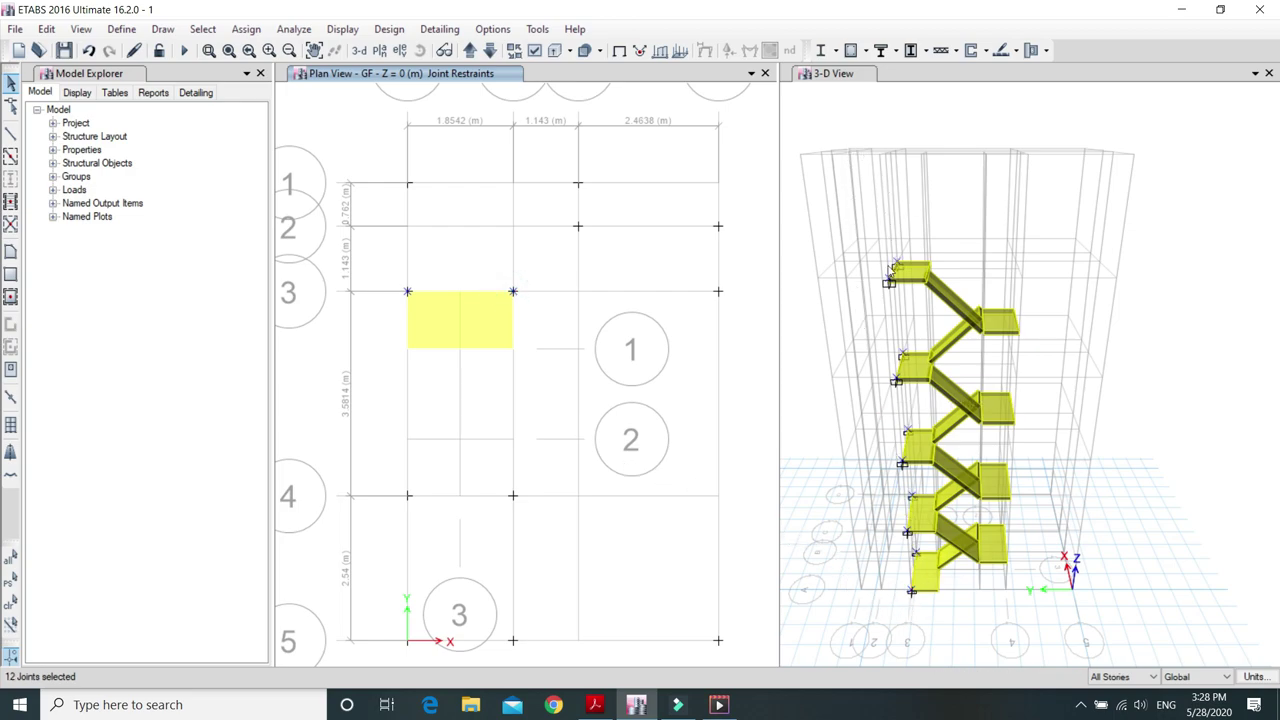
click(246, 29)
click(262, 52)
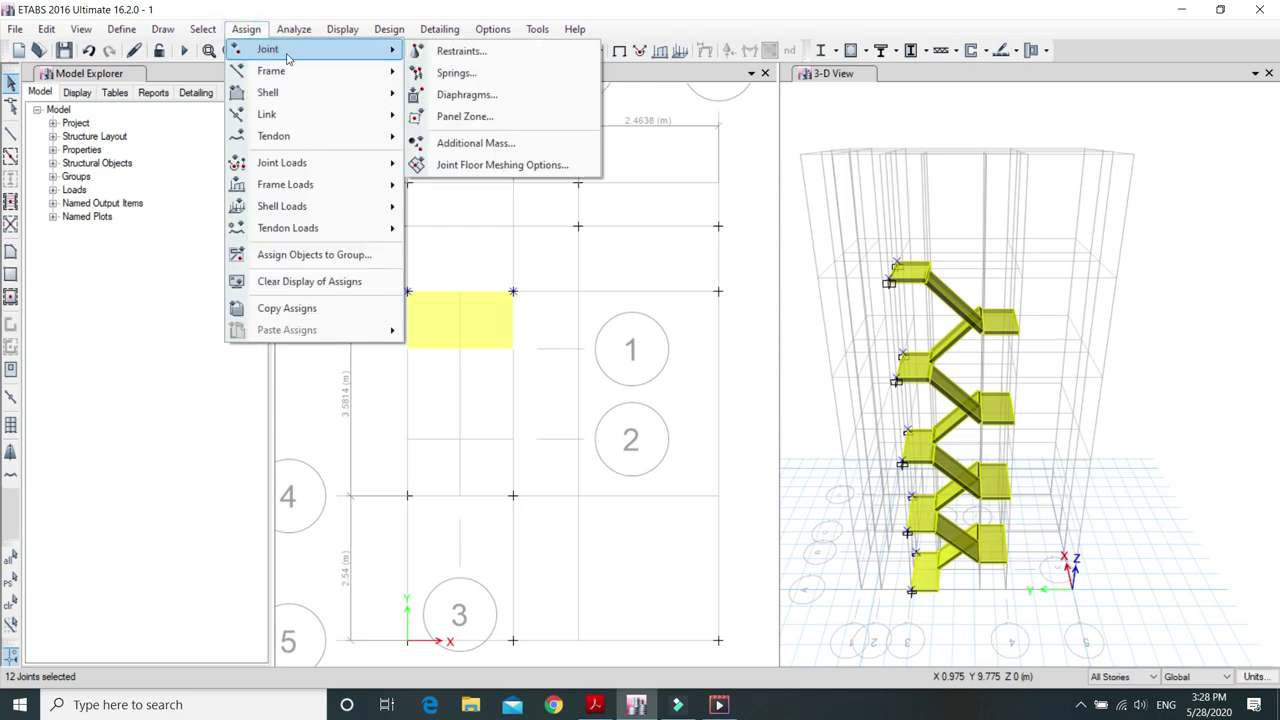
click(461, 51)
key(alt)
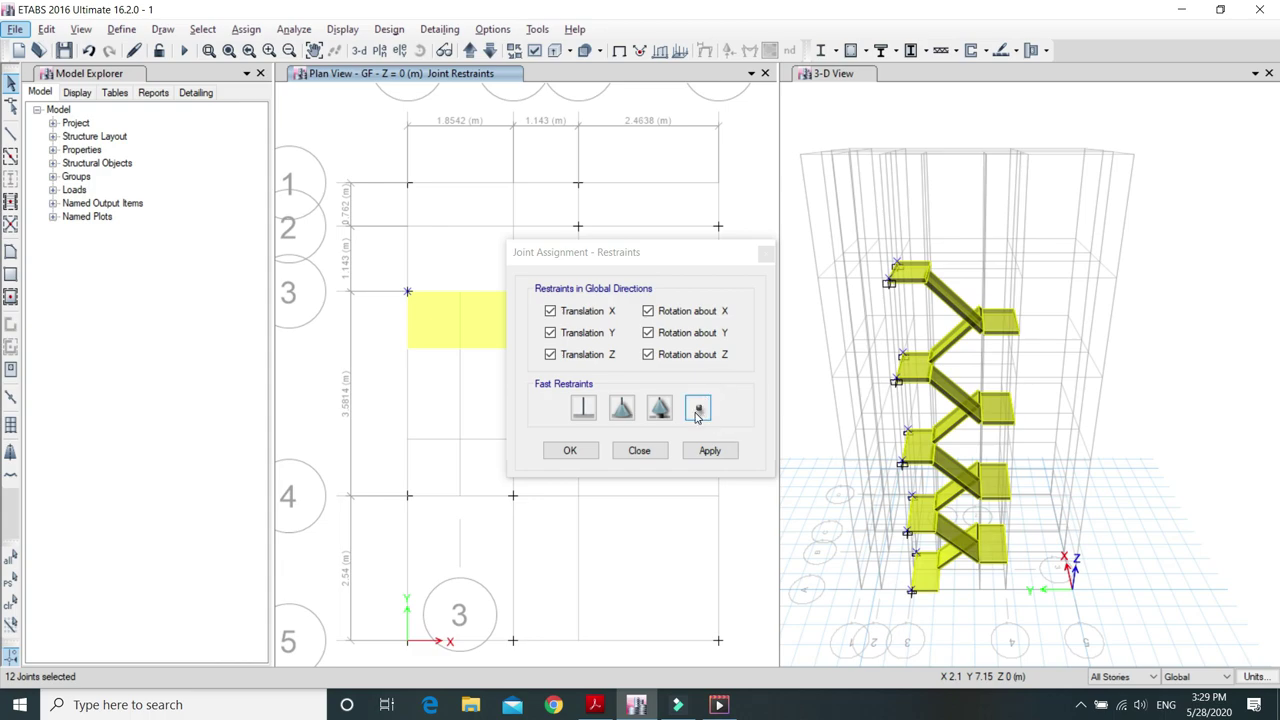
click(699, 409)
click(716, 451)
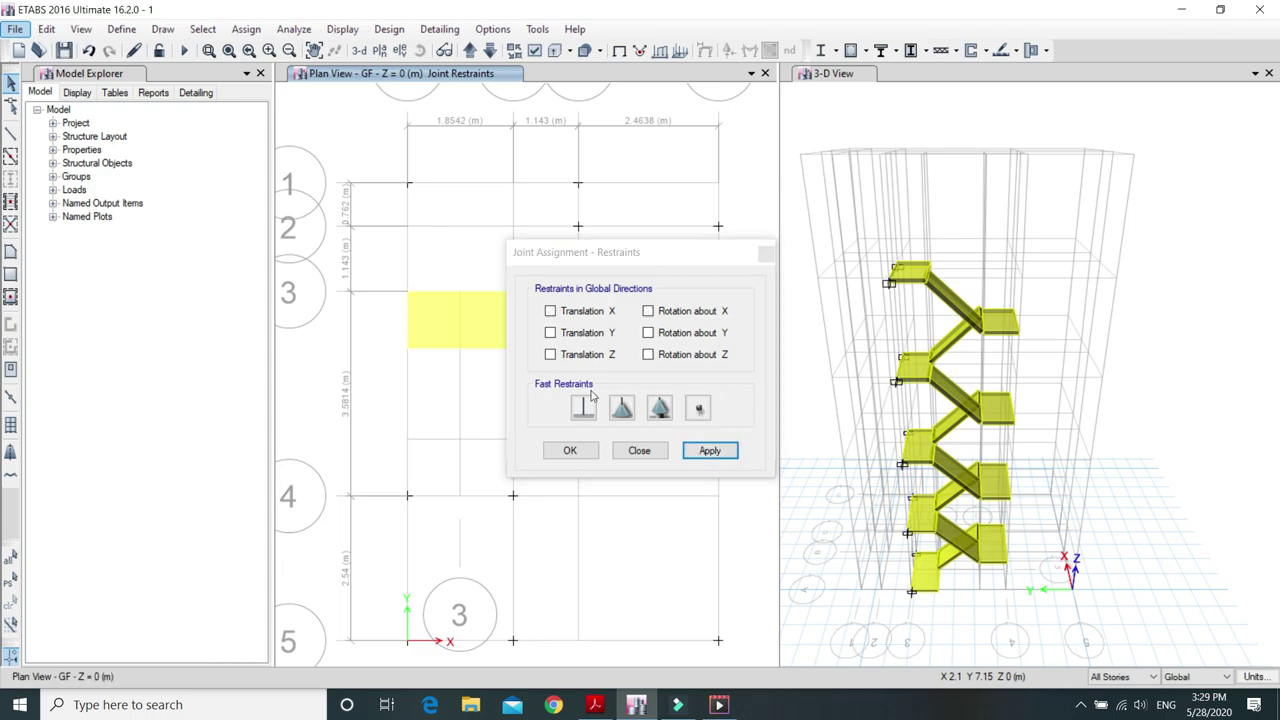
click(571, 451)
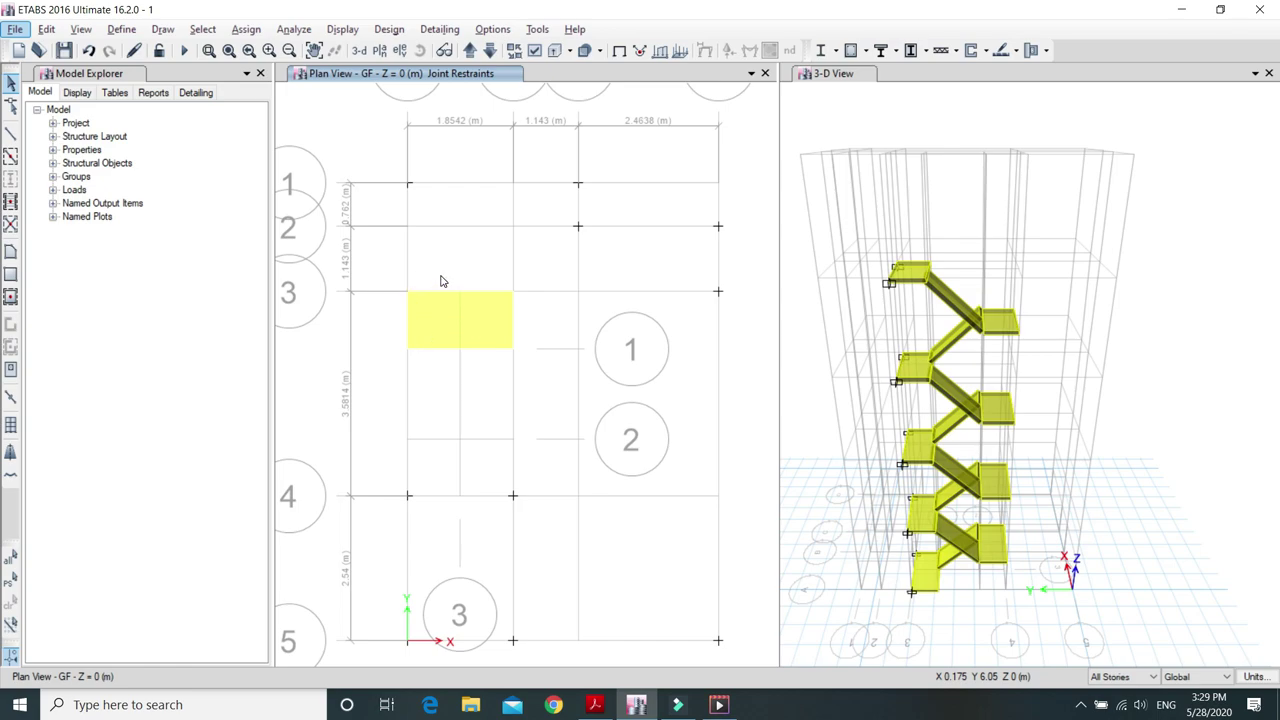
key(alt)
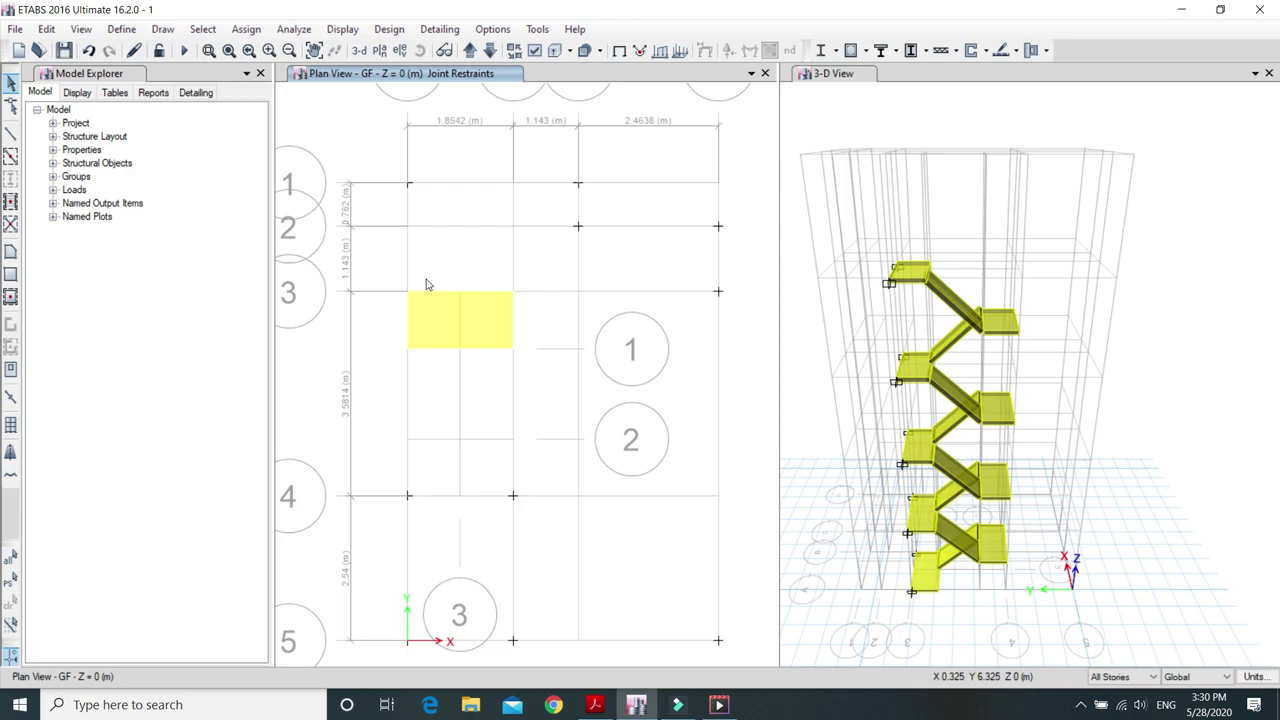
- Limit selection to One Story and assign fixed restraints to the GF joints at grid points A3 and B3
click(1150, 679)
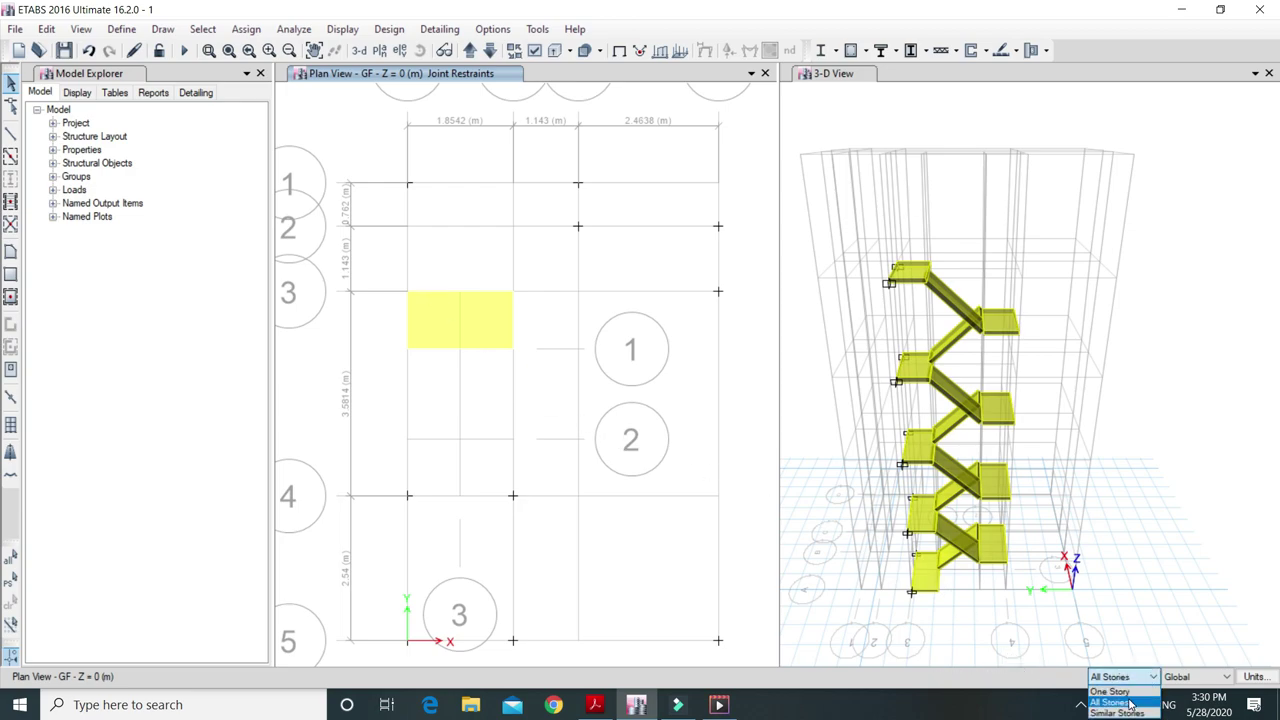
click(1112, 692)
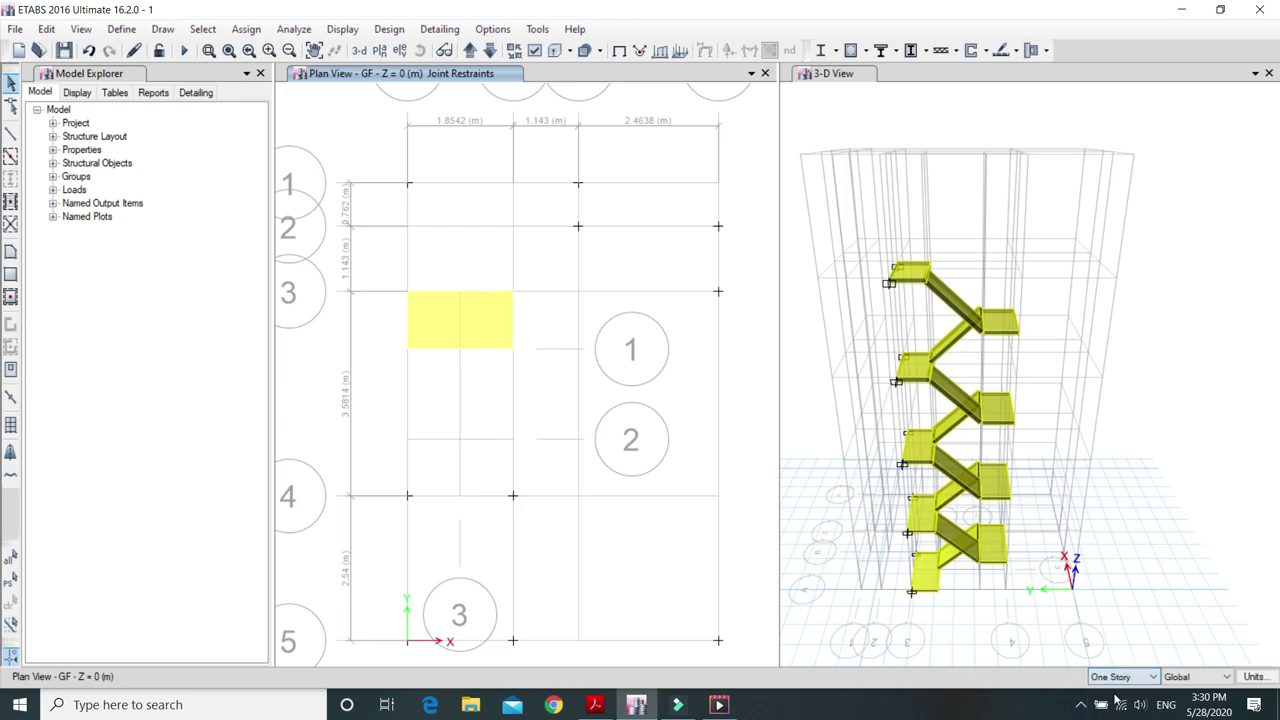
click(408, 291)
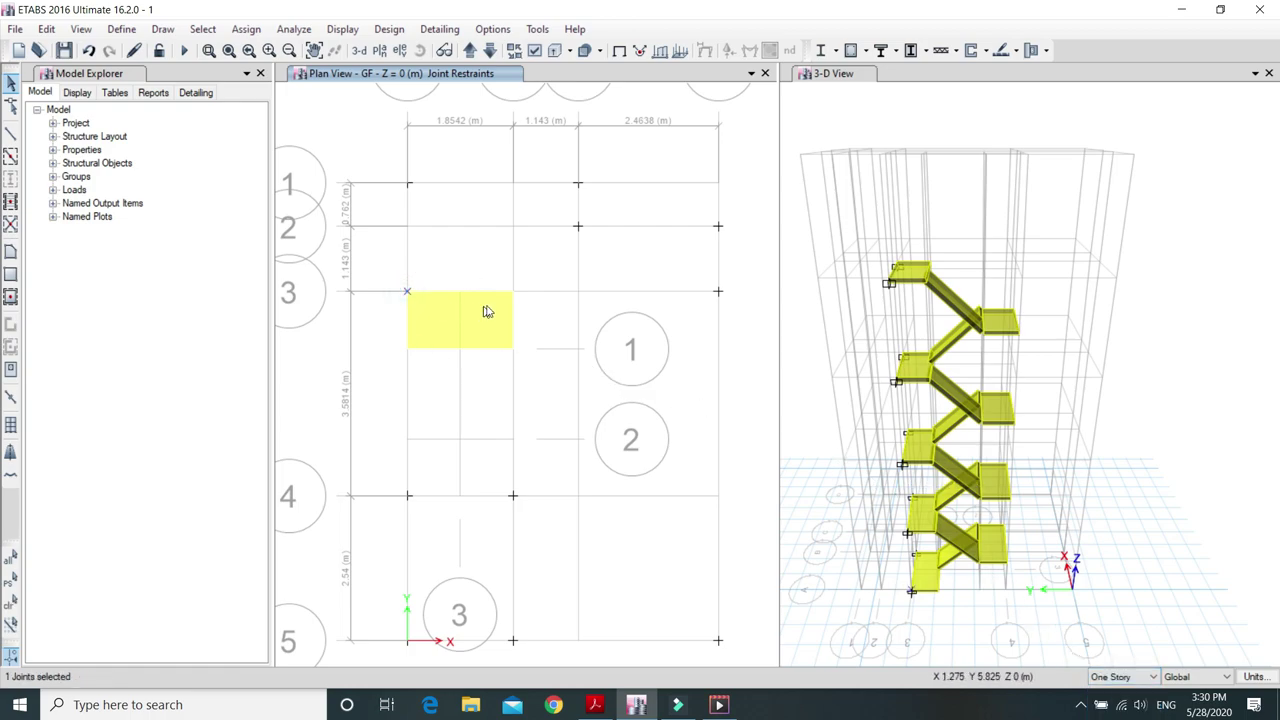
click(513, 292)
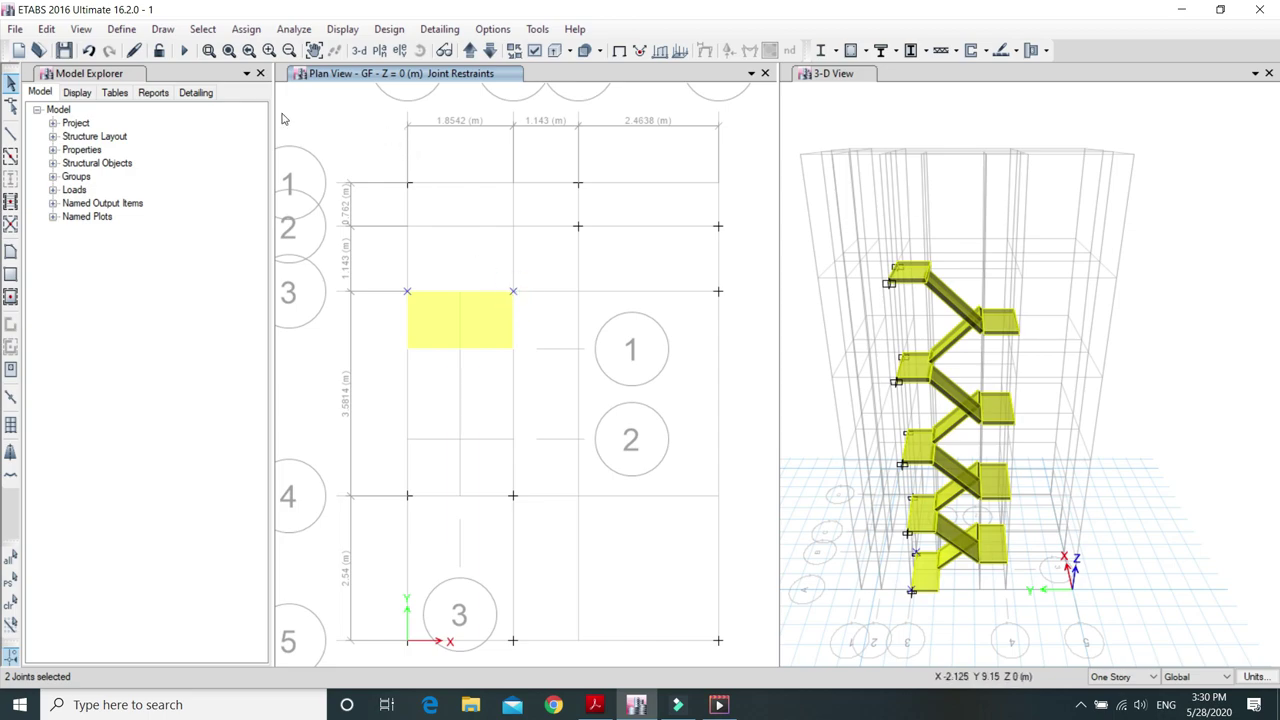
click(246, 29)
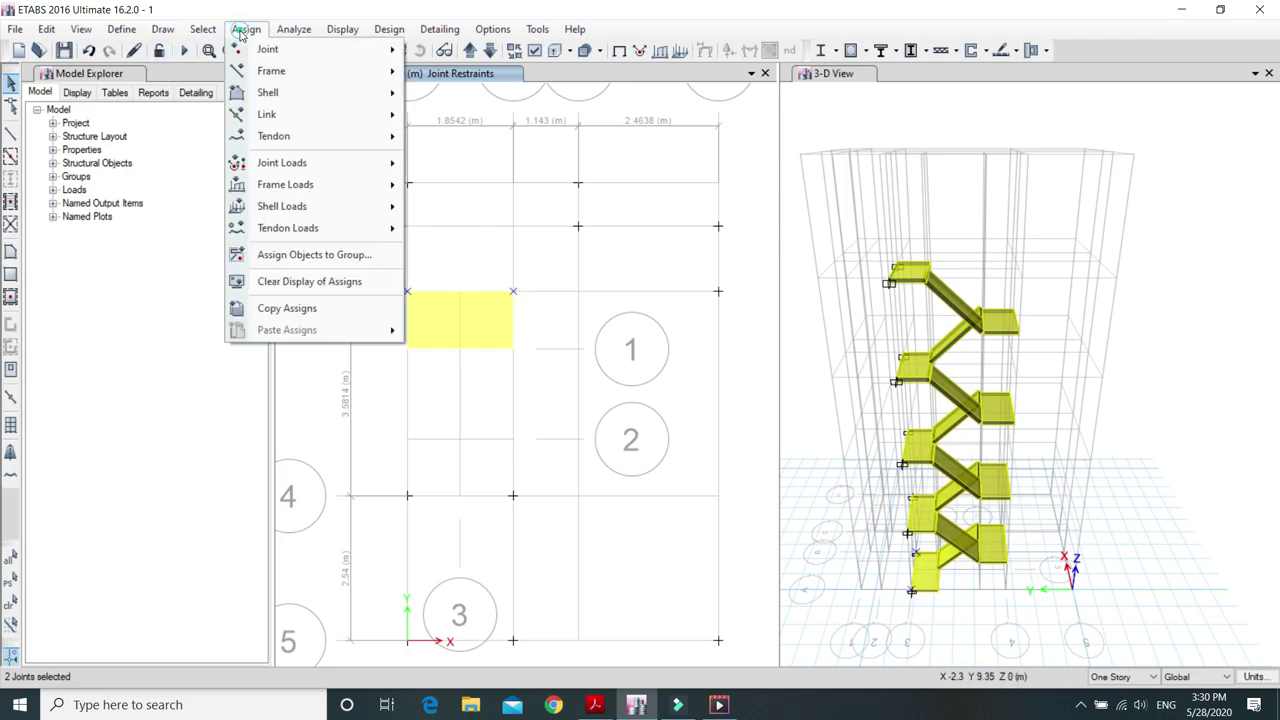
mouse_move(257, 49)
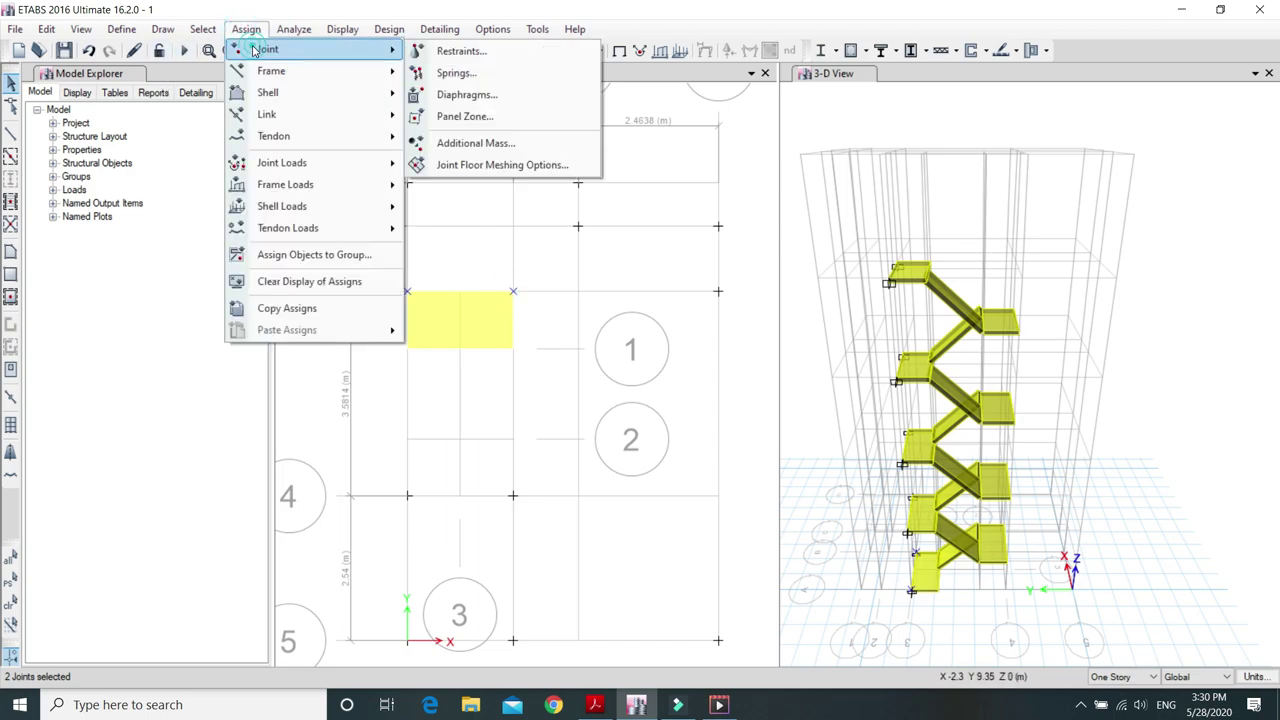
click(460, 51)
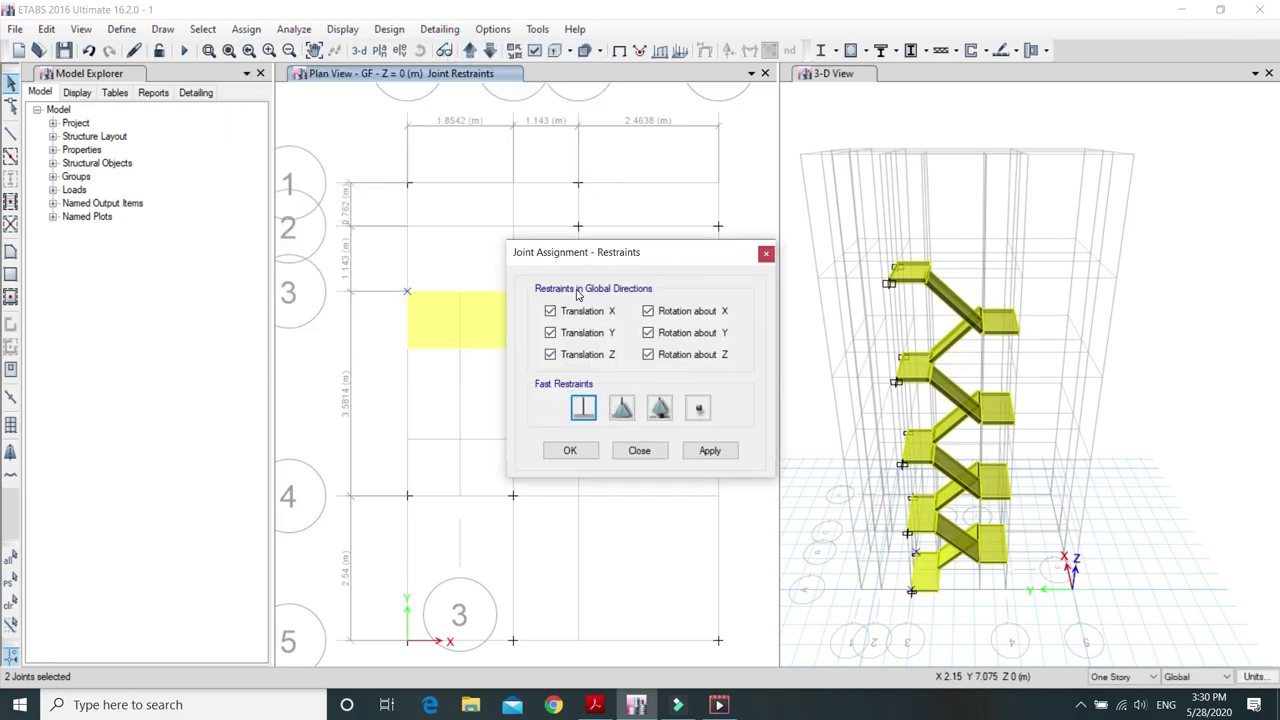
click(706, 452)
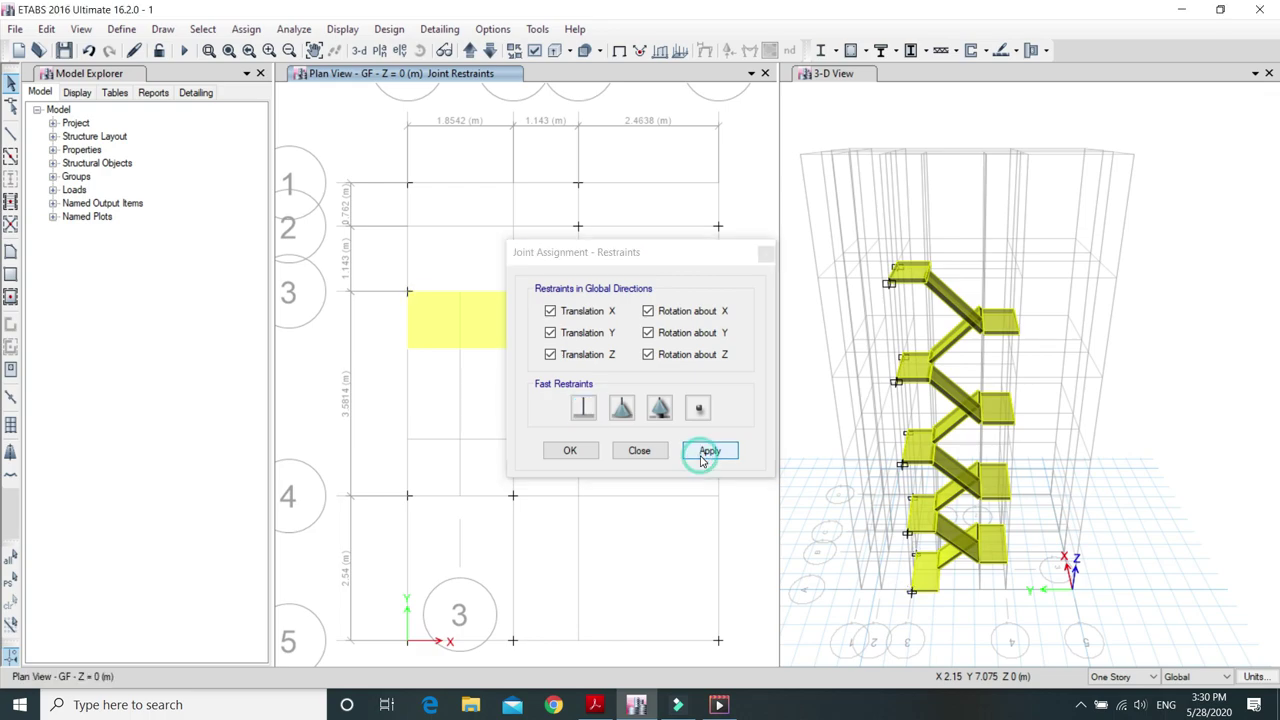
click(570, 451)
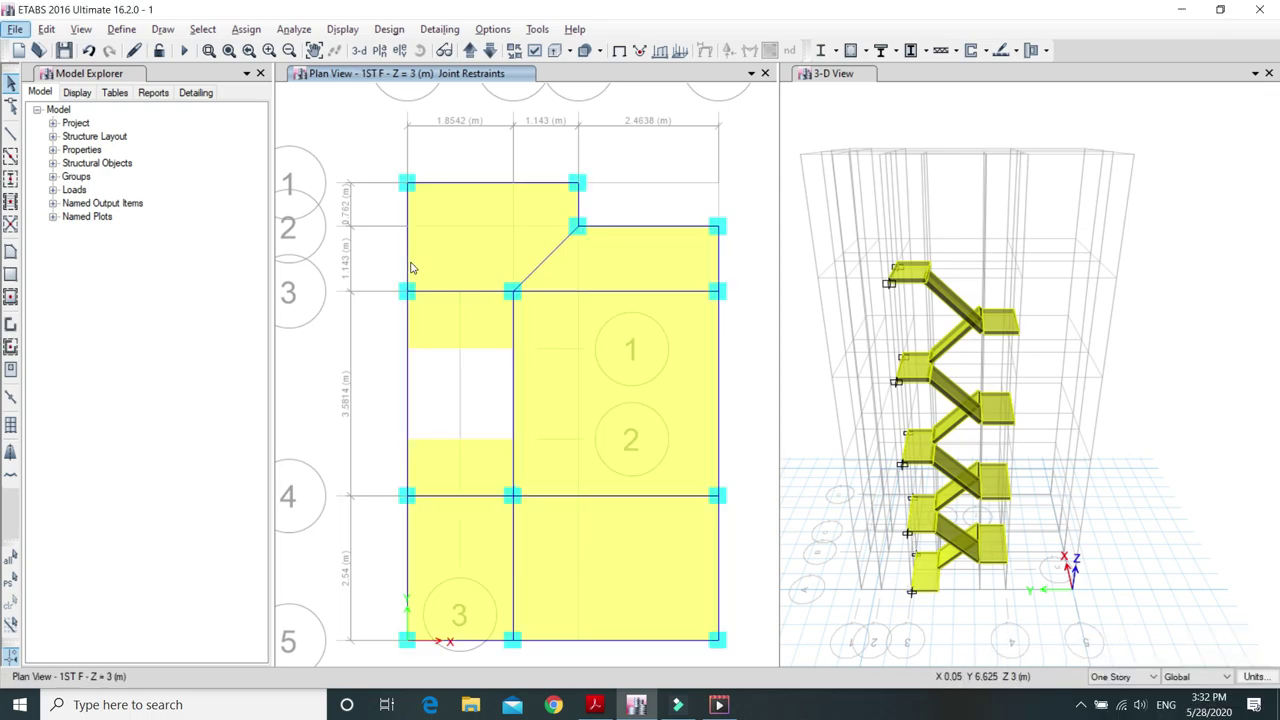
- Show all objects of the building again in the 3-D view
click(868, 112)
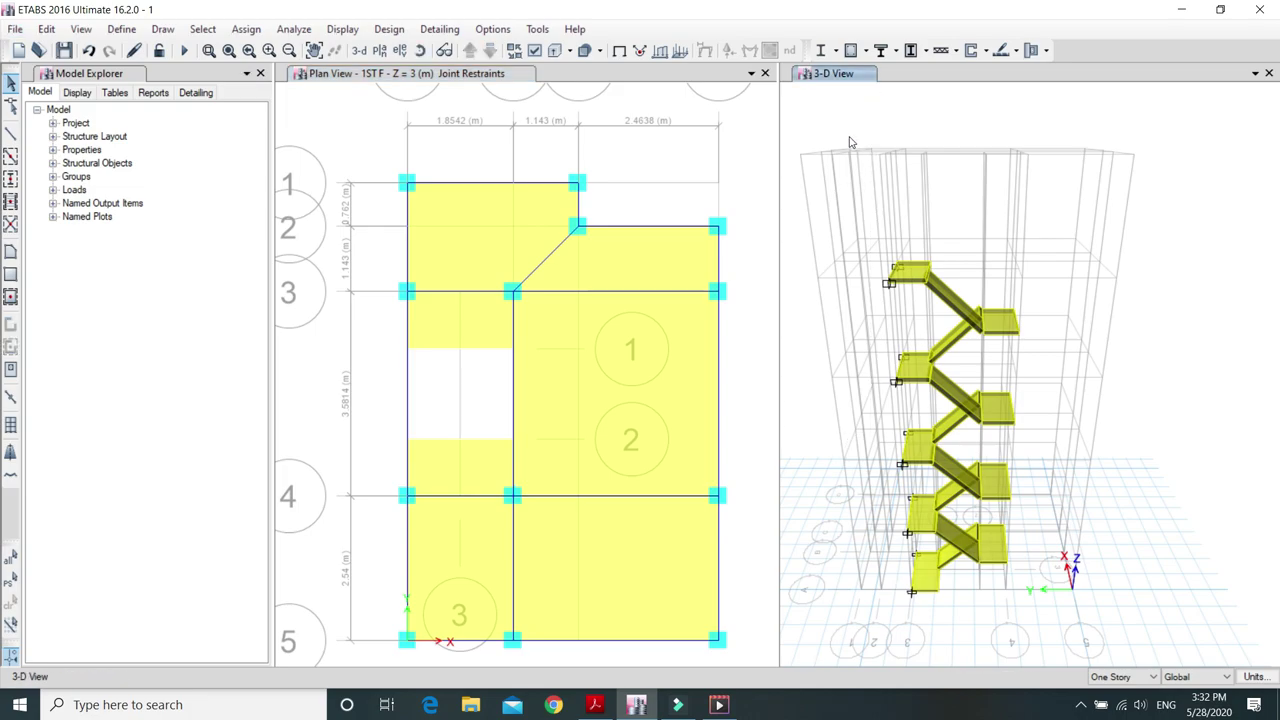
right_click(998, 108)
click(1124, 274)
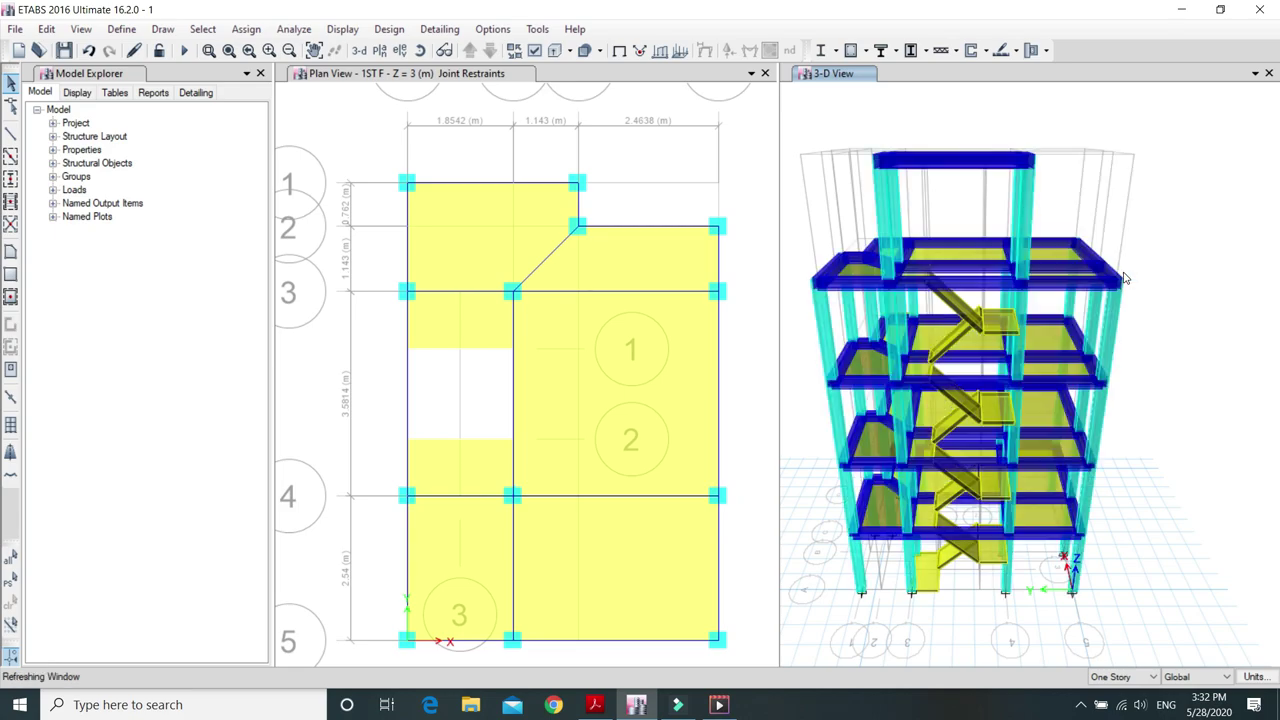